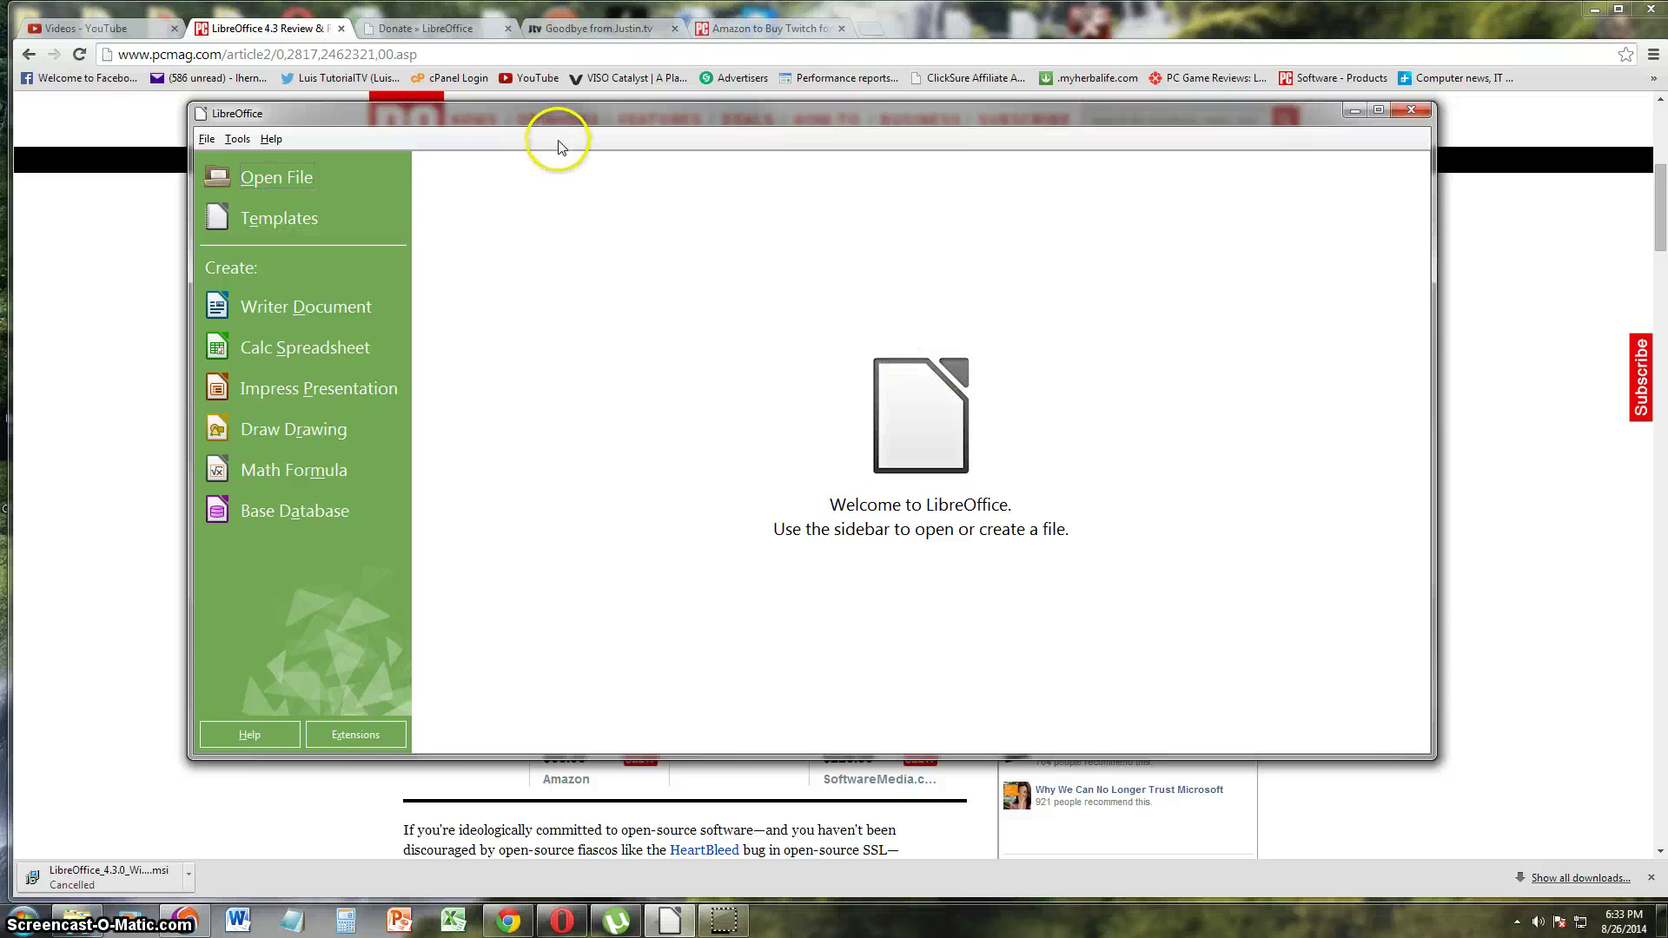
# Step: Create a new blank Writer document from the Start Center and maximize its window
pyautogui.moveTo(565, 119); pyautogui.dragTo(599, 113)
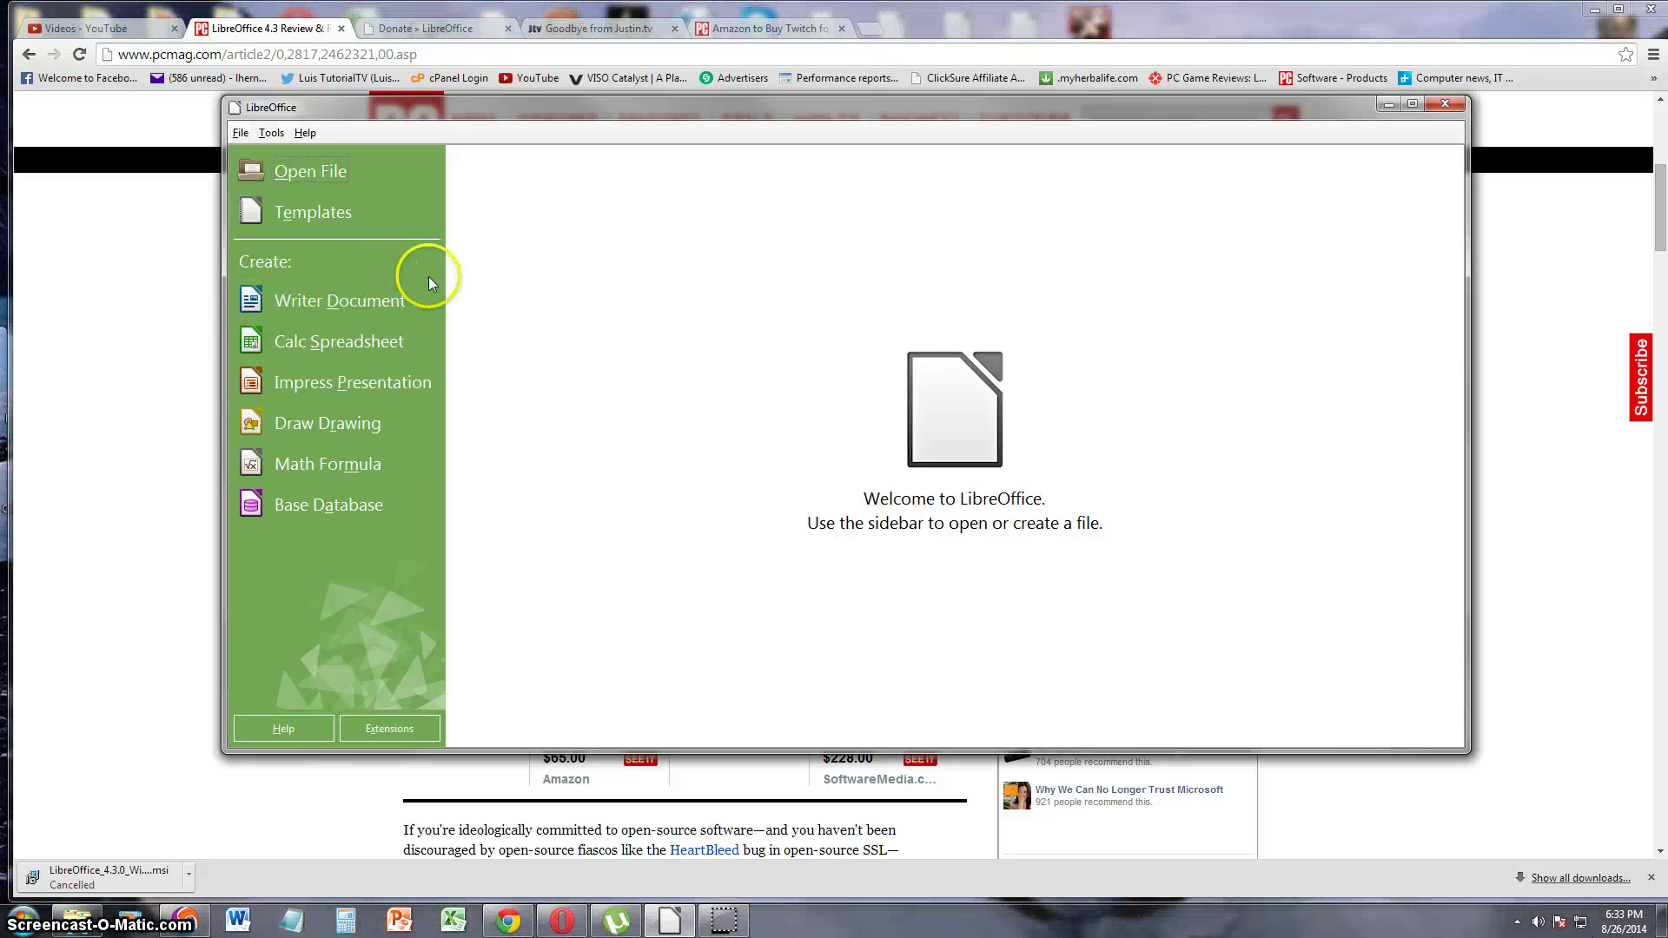
pyautogui.click(321, 306)
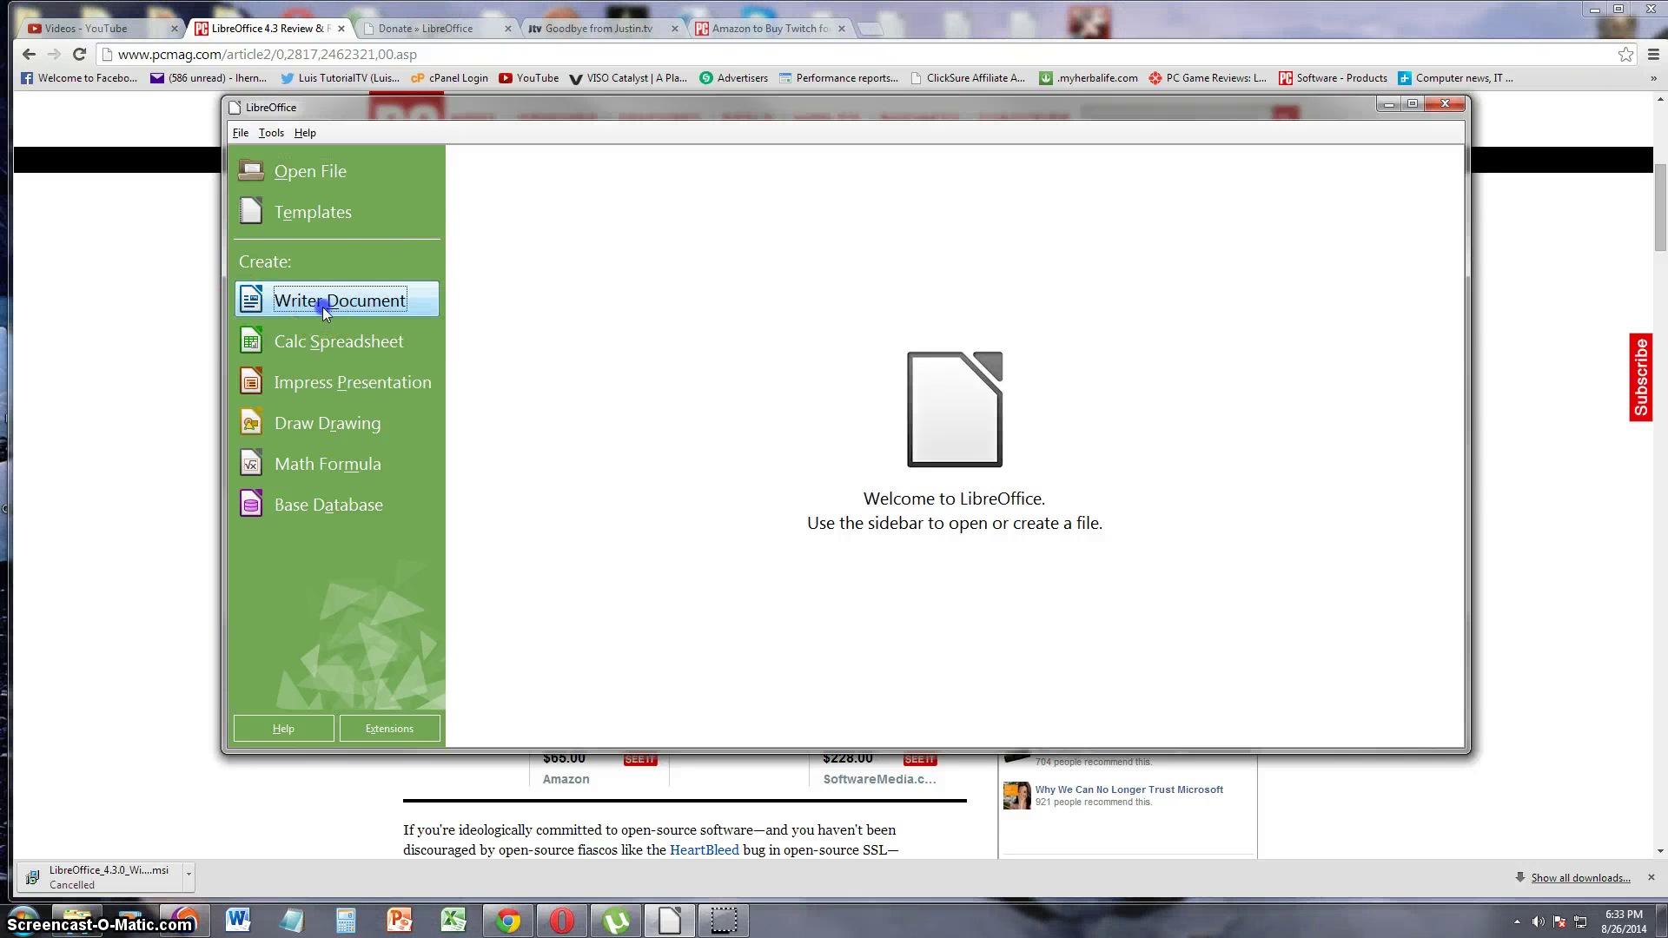
pyautogui.moveTo(610, 106); pyautogui.dragTo(596, 121)
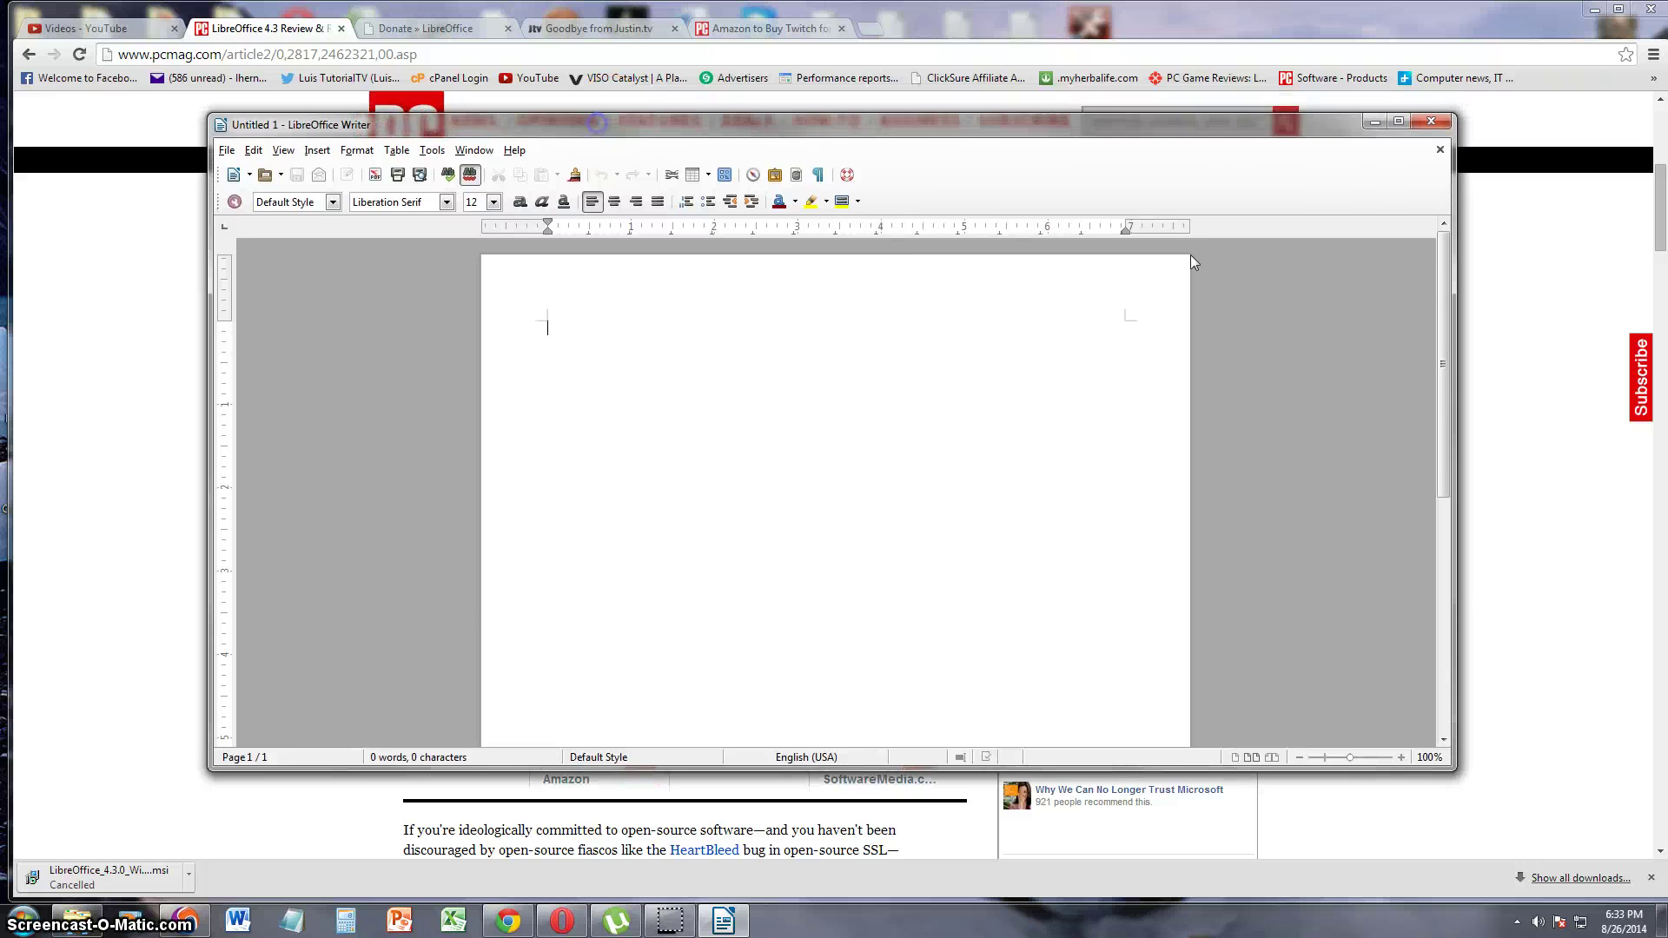
pyautogui.click(1399, 120)
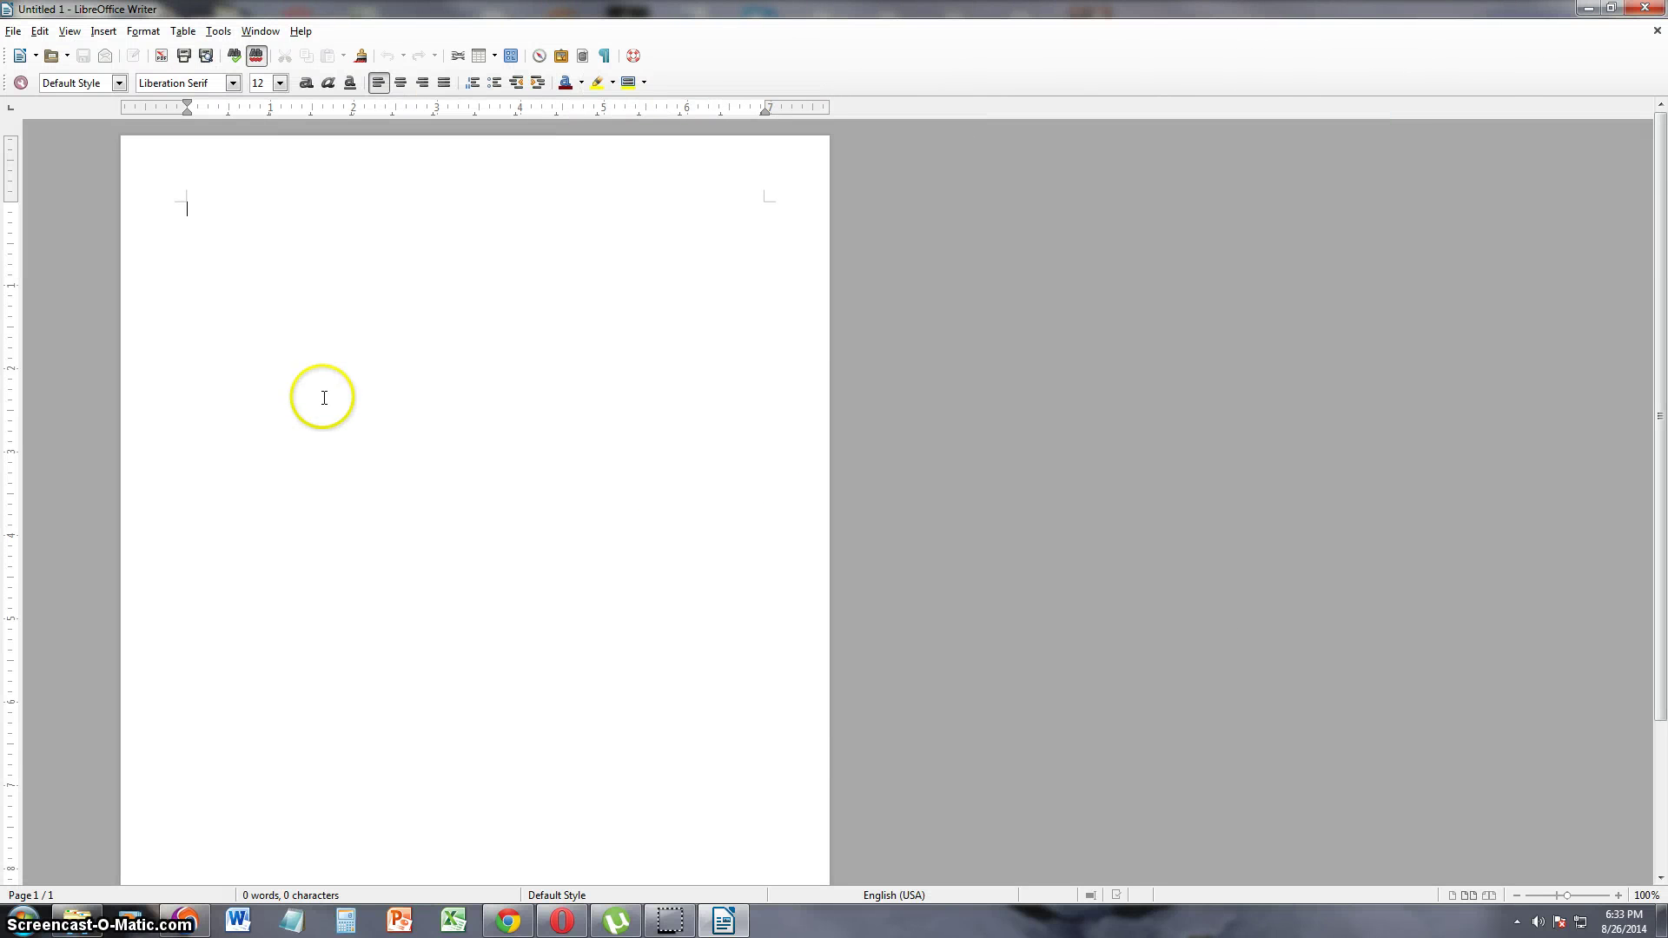
pyautogui.click(266, 255)
pyautogui.click(401, 82)
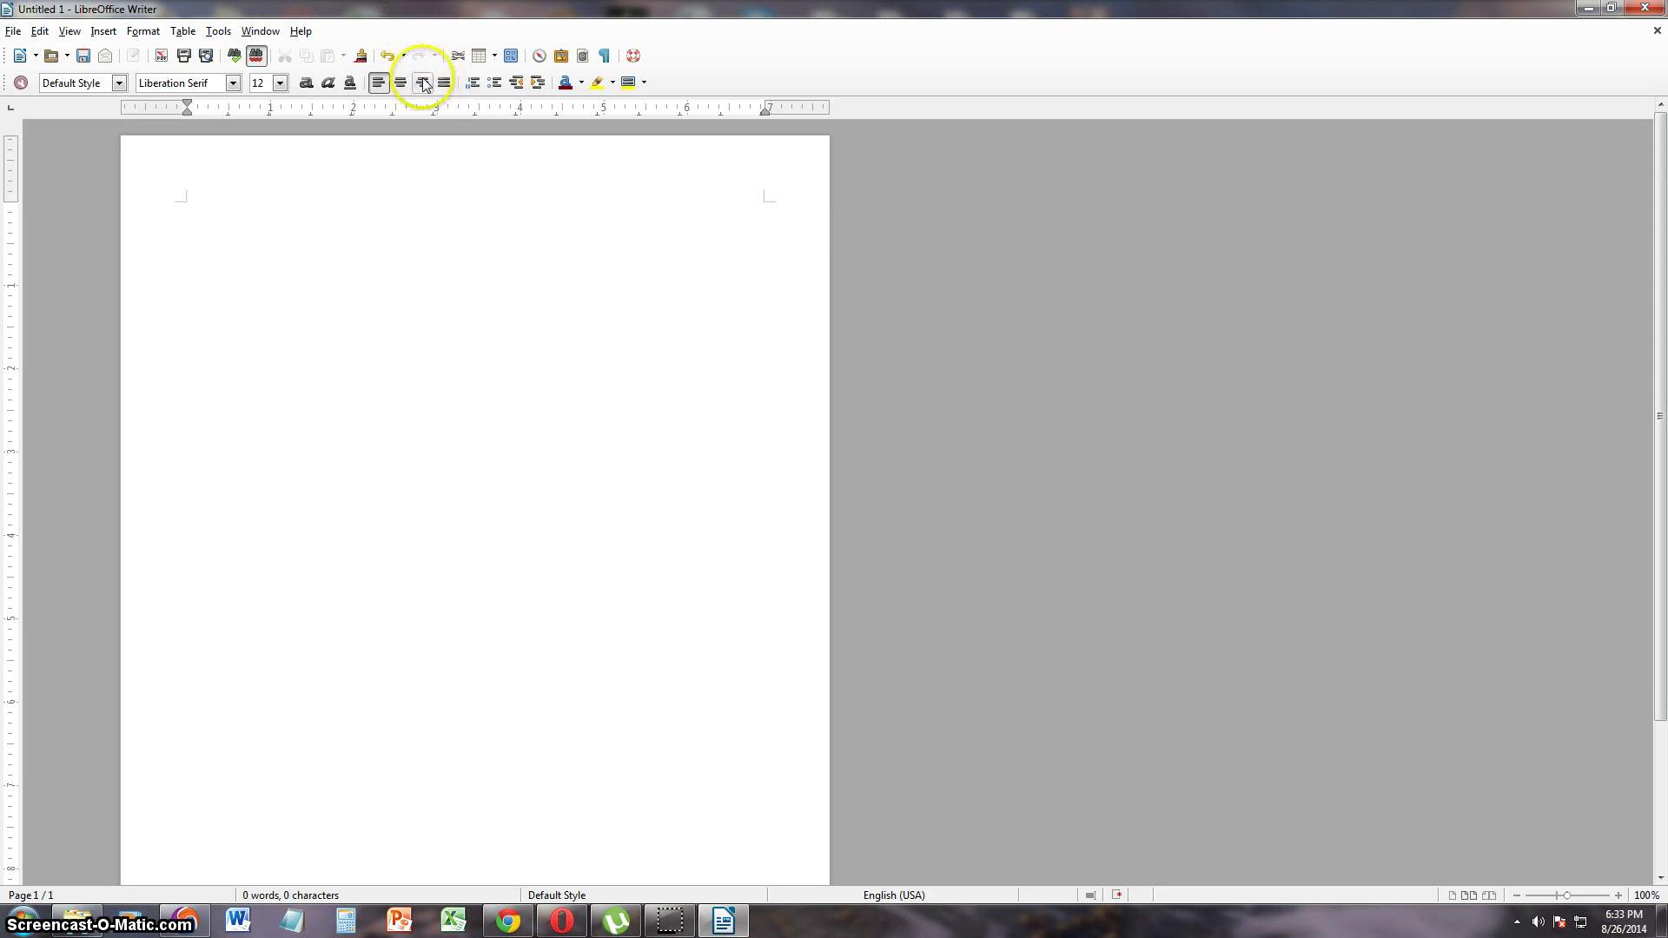
# Step: Browse the Format menu's character formatting commands without choosing any
pyautogui.click(144, 31)
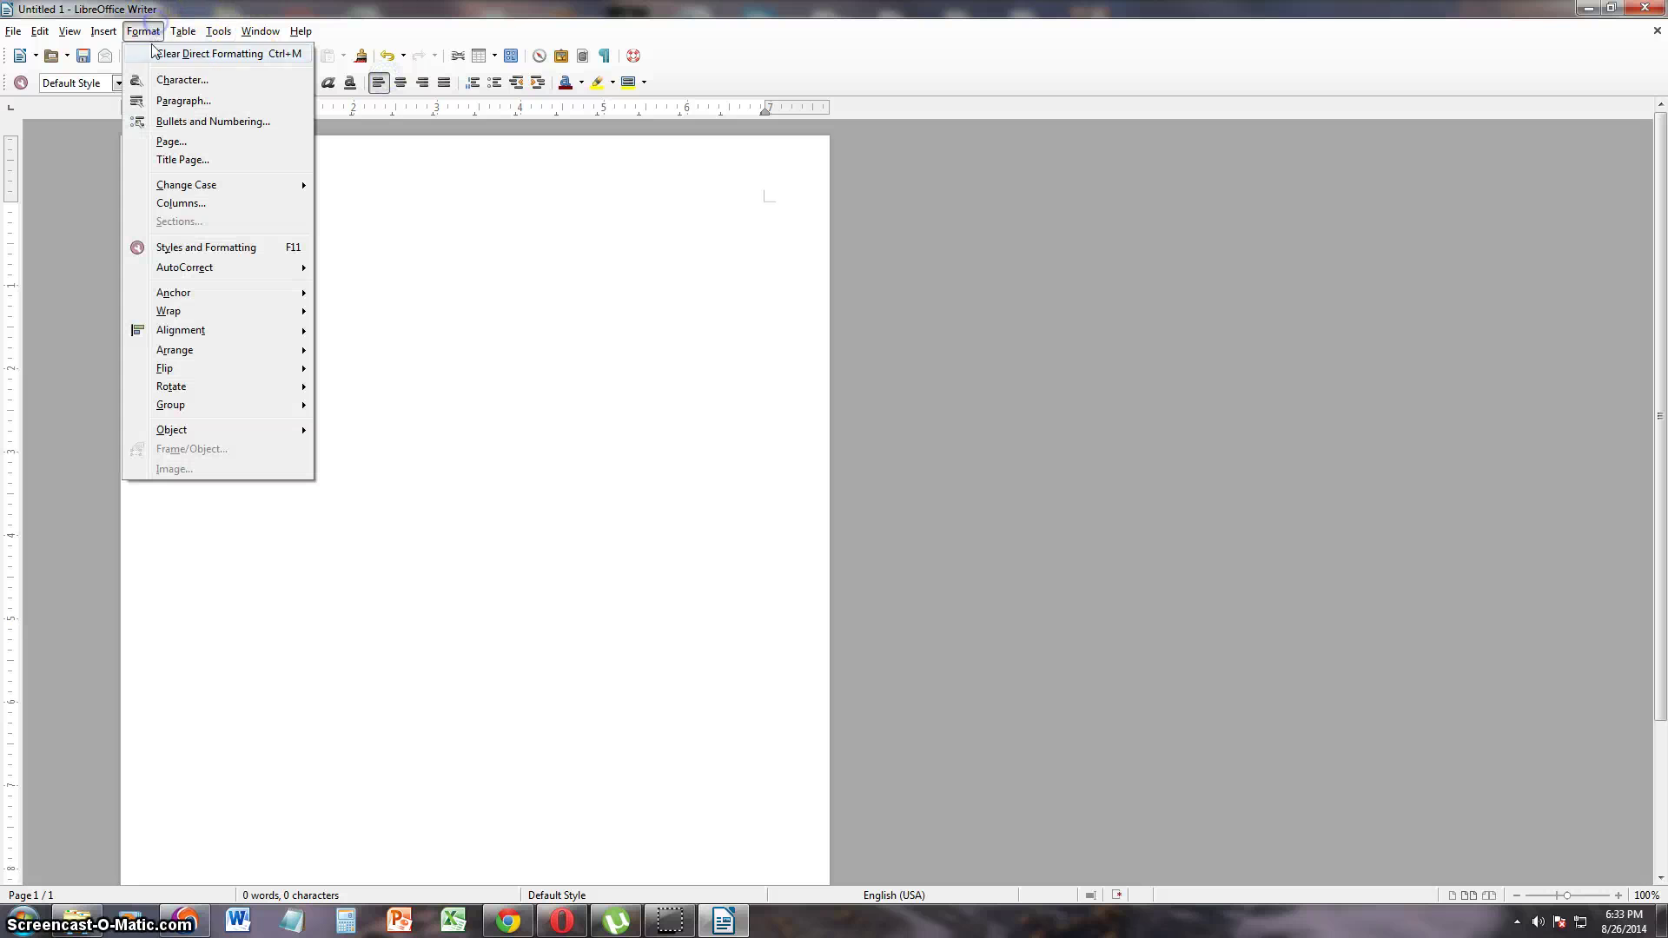
pyautogui.click(183, 80)
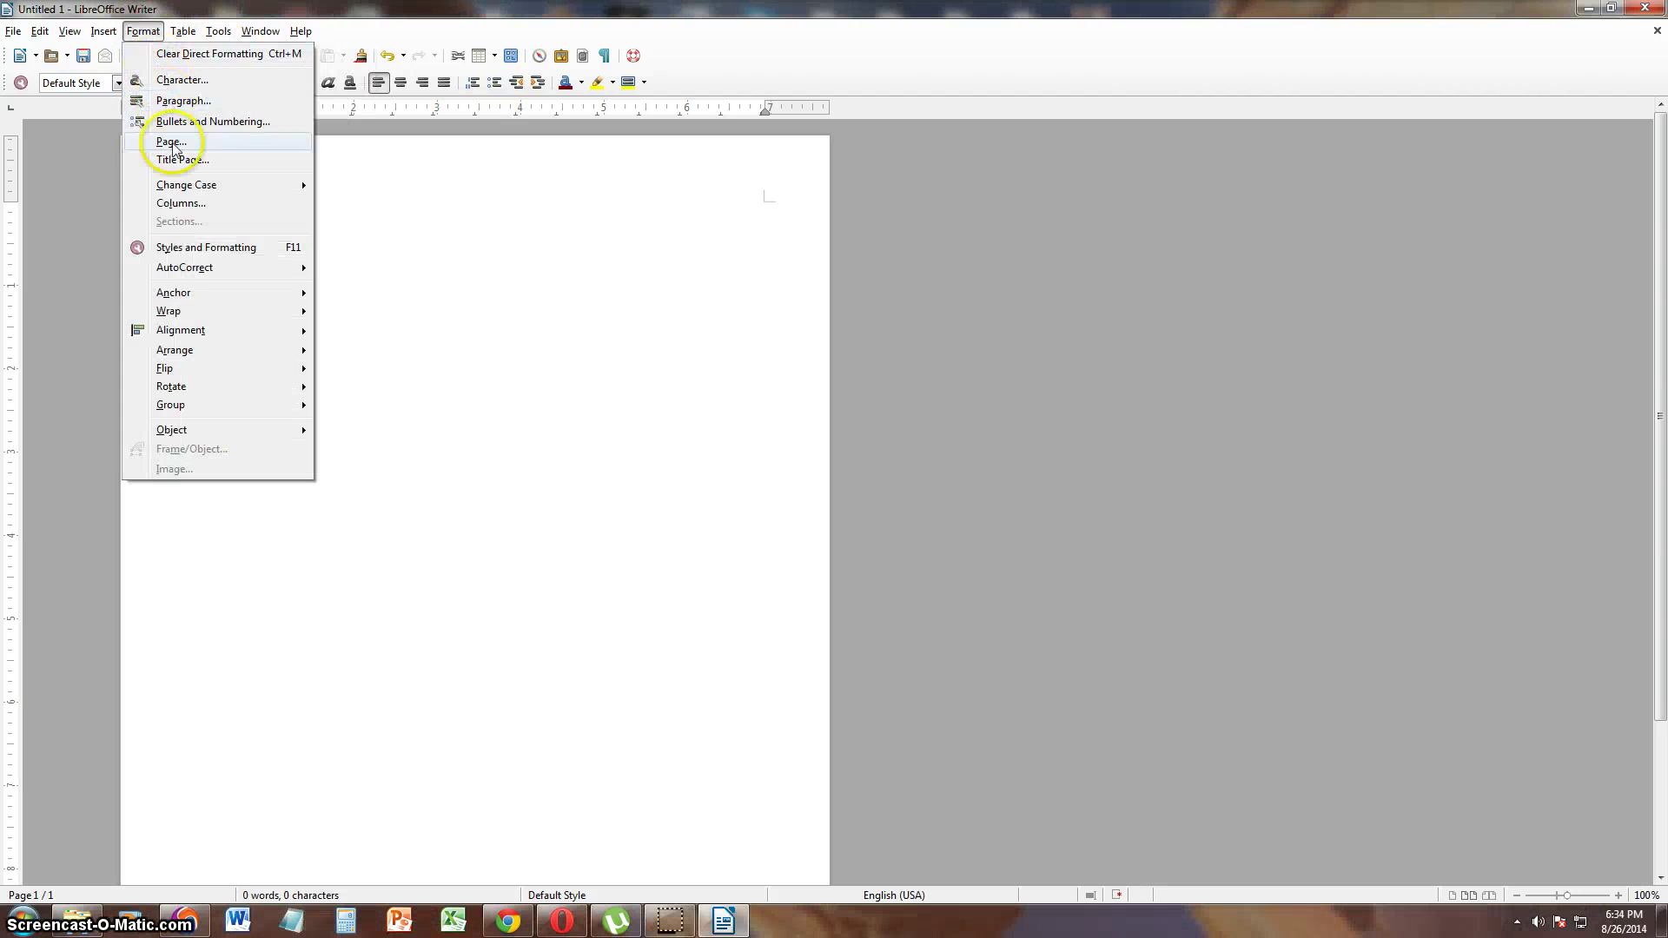
pyautogui.press('Escape')
# Step: Browse the font and font-size lists, leaving the text at Liberation Serif 12 pt
pyautogui.click(233, 82)
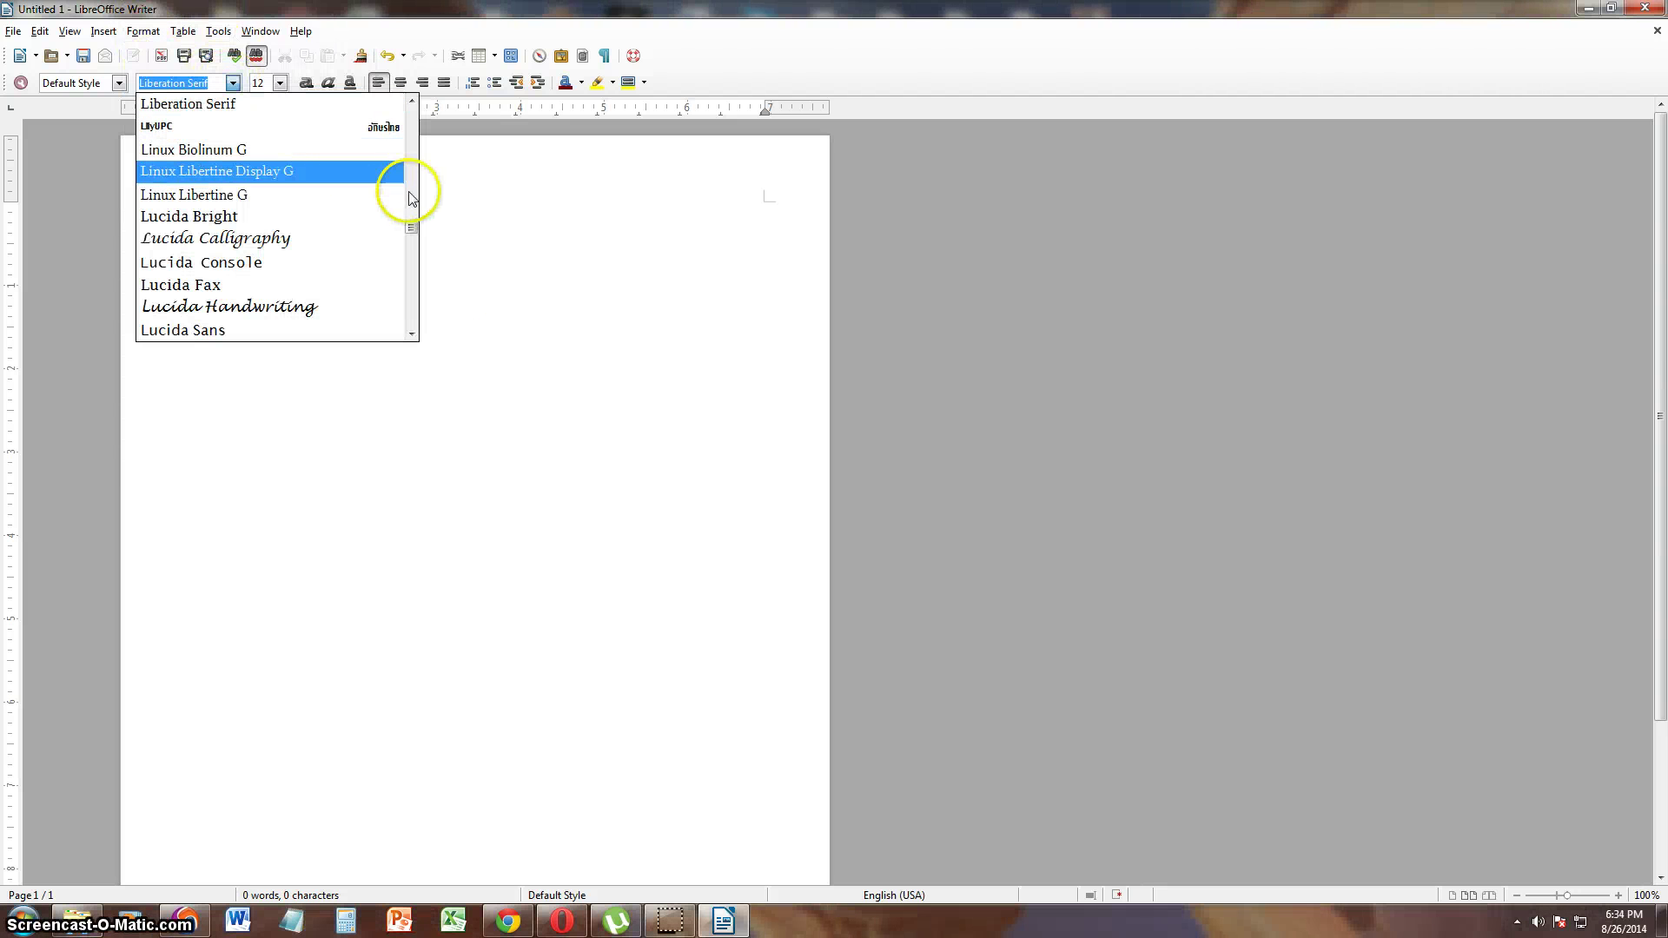
pyautogui.scroll(15, 411, 198)
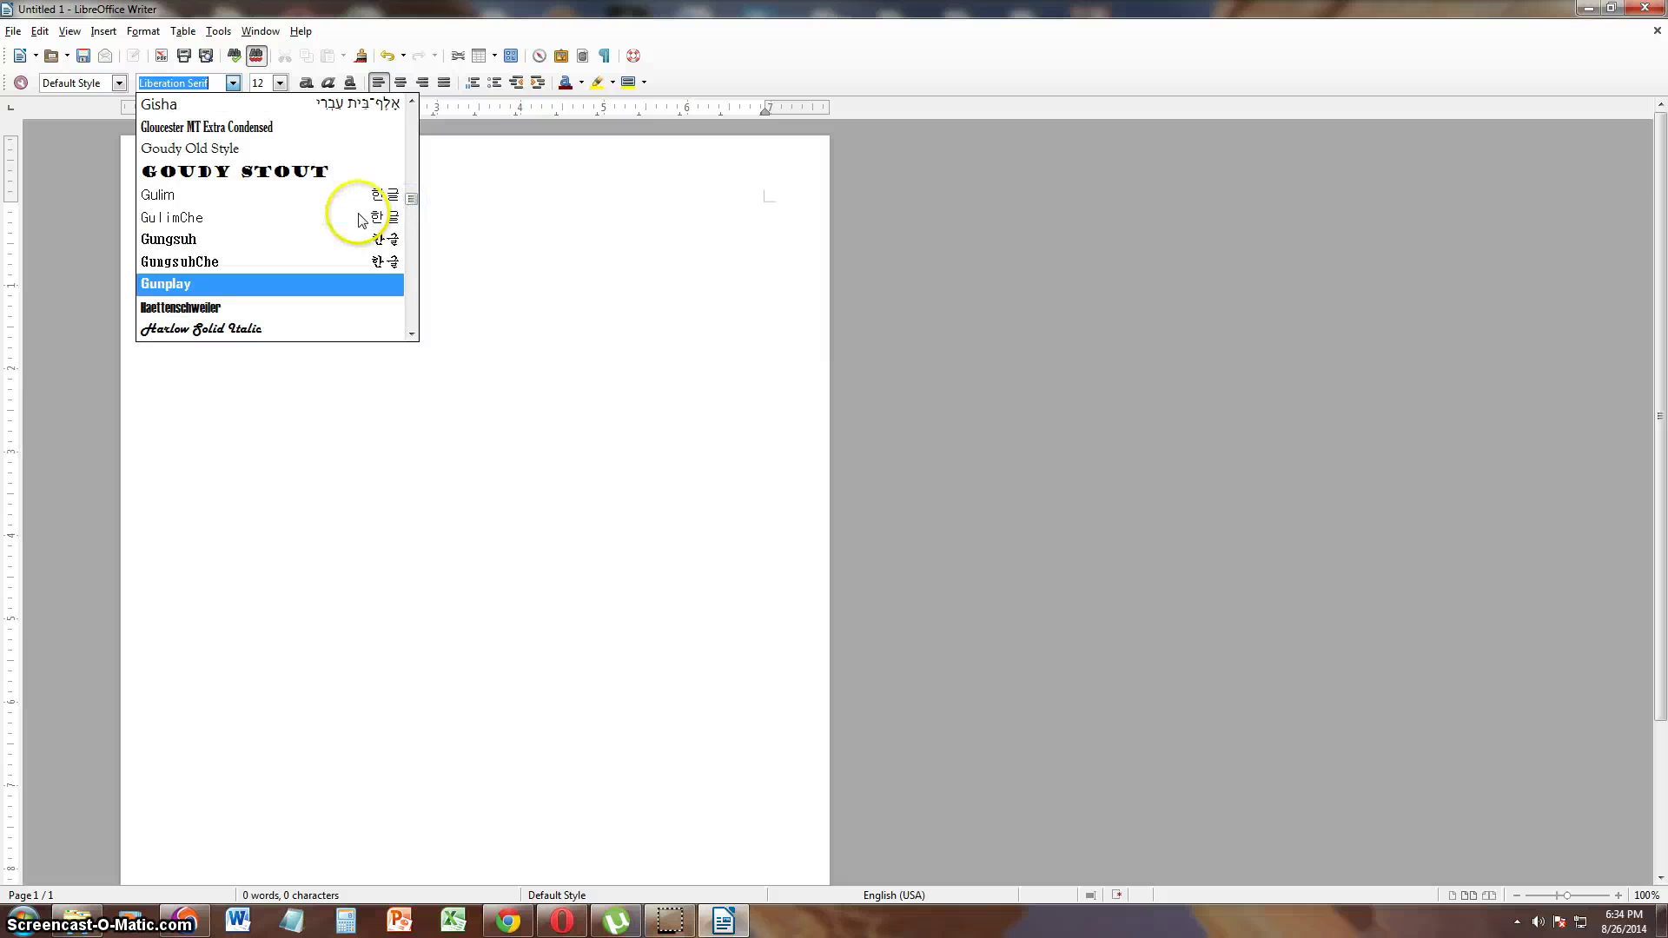
pyautogui.scroll(-1, 360, 219)
pyautogui.scroll(5, 355, 235)
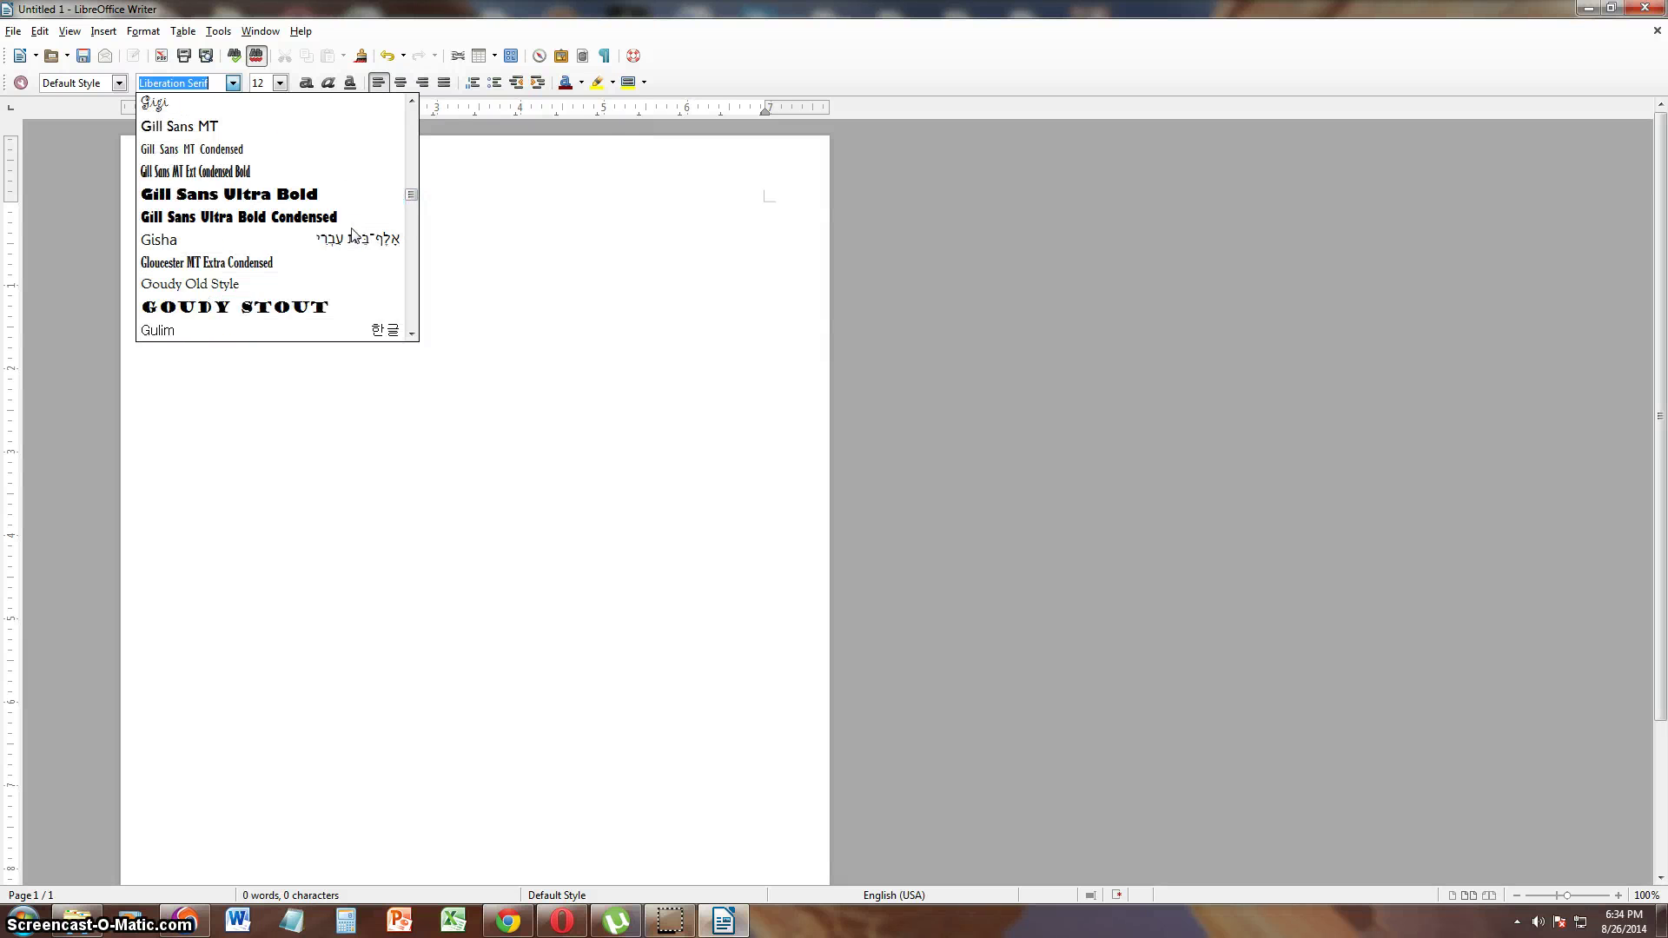
pyautogui.scroll(13, 355, 234)
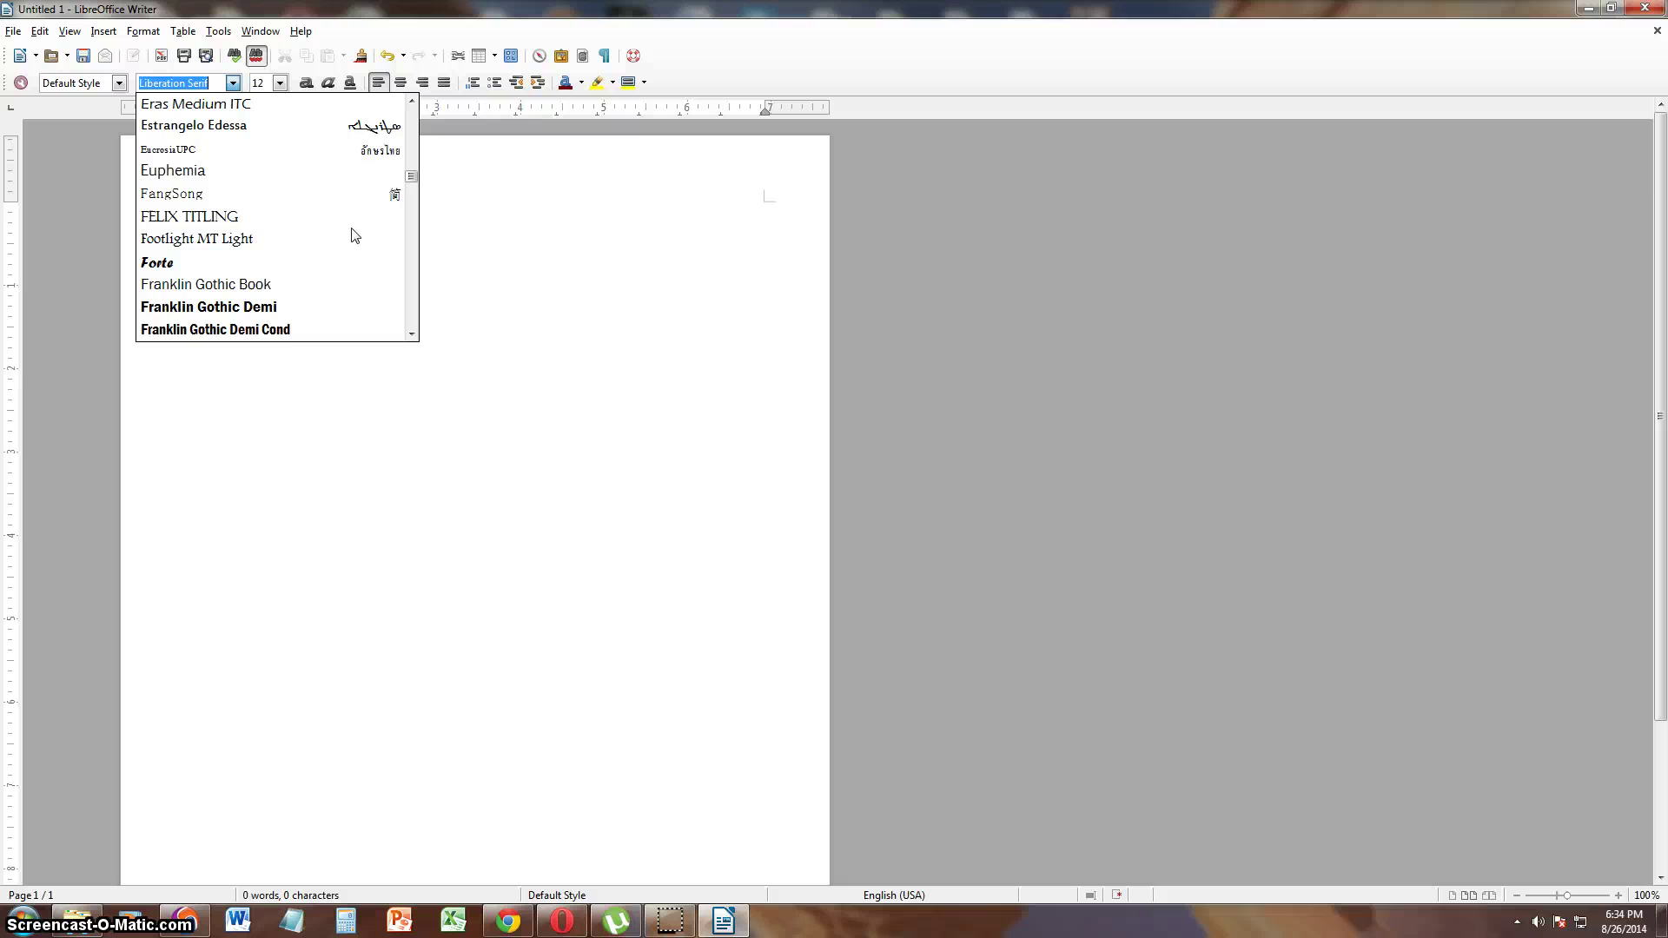
pyautogui.scroll(4, 354, 235)
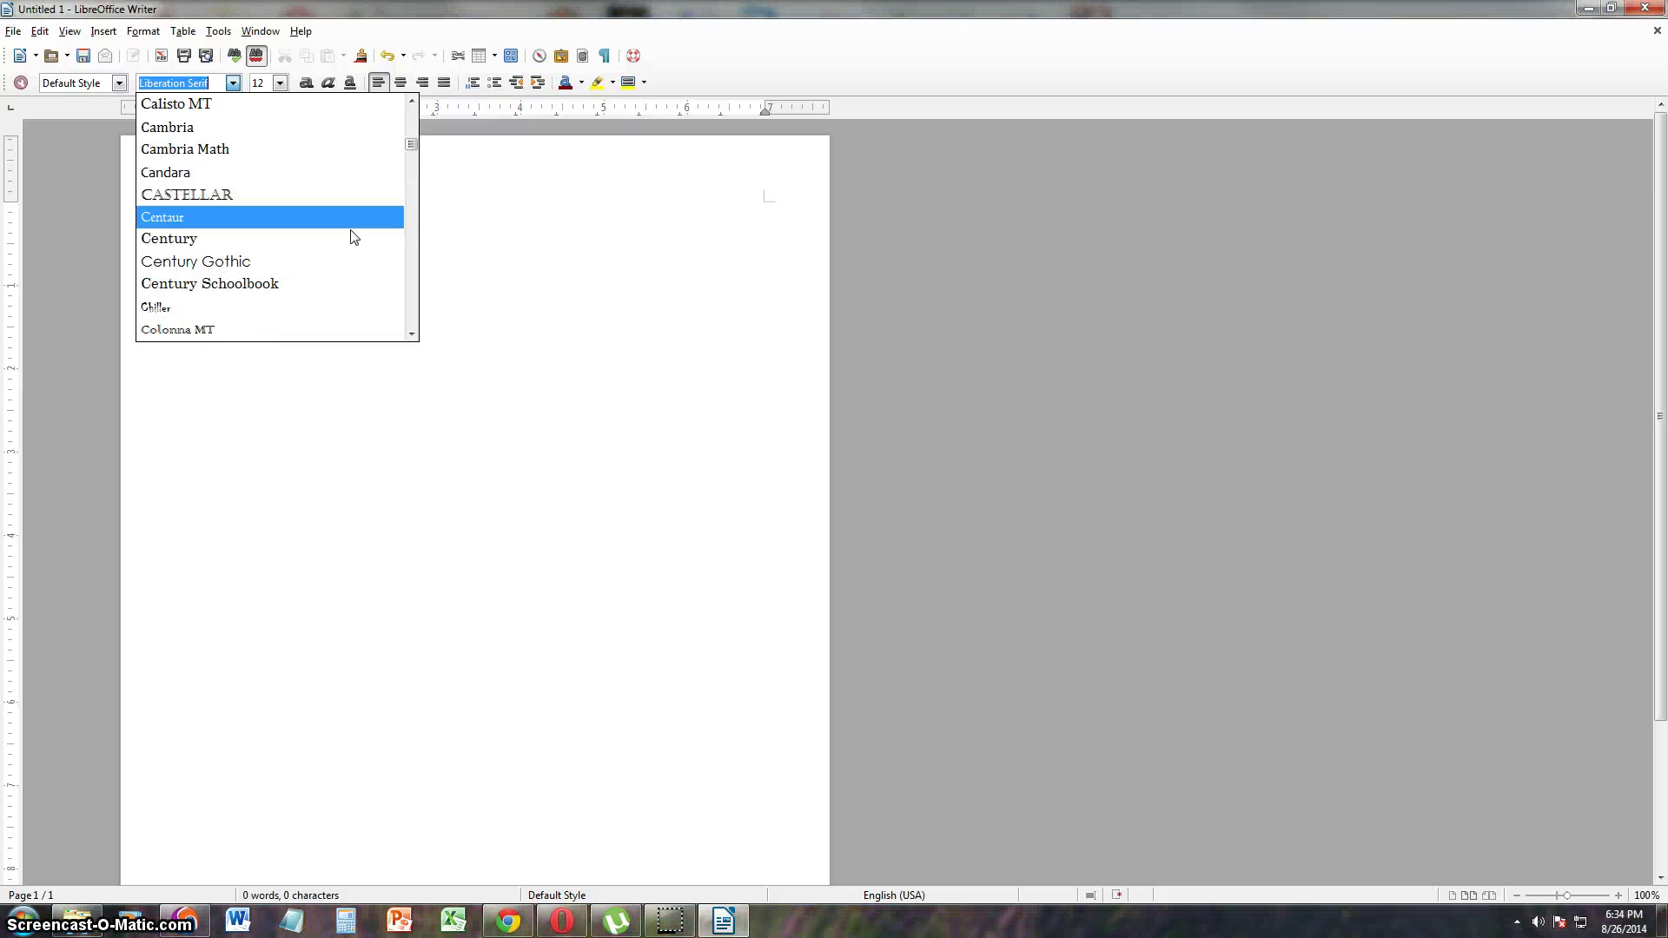
pyautogui.click(1050, 299)
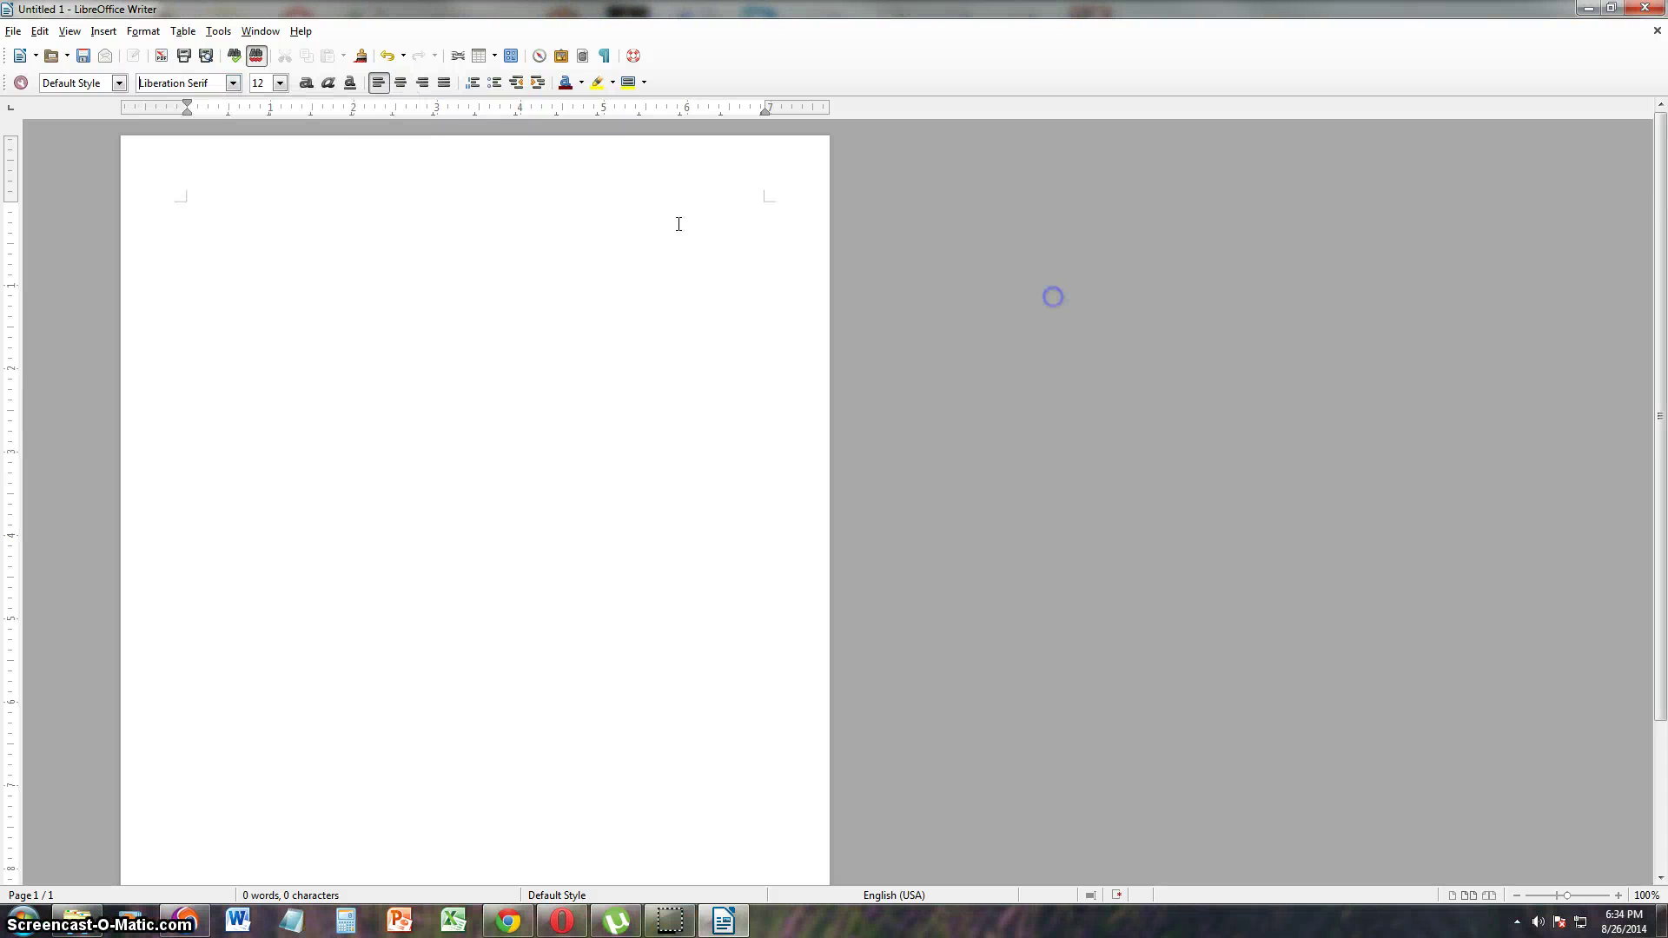
pyautogui.click(279, 82)
pyautogui.click(279, 238)
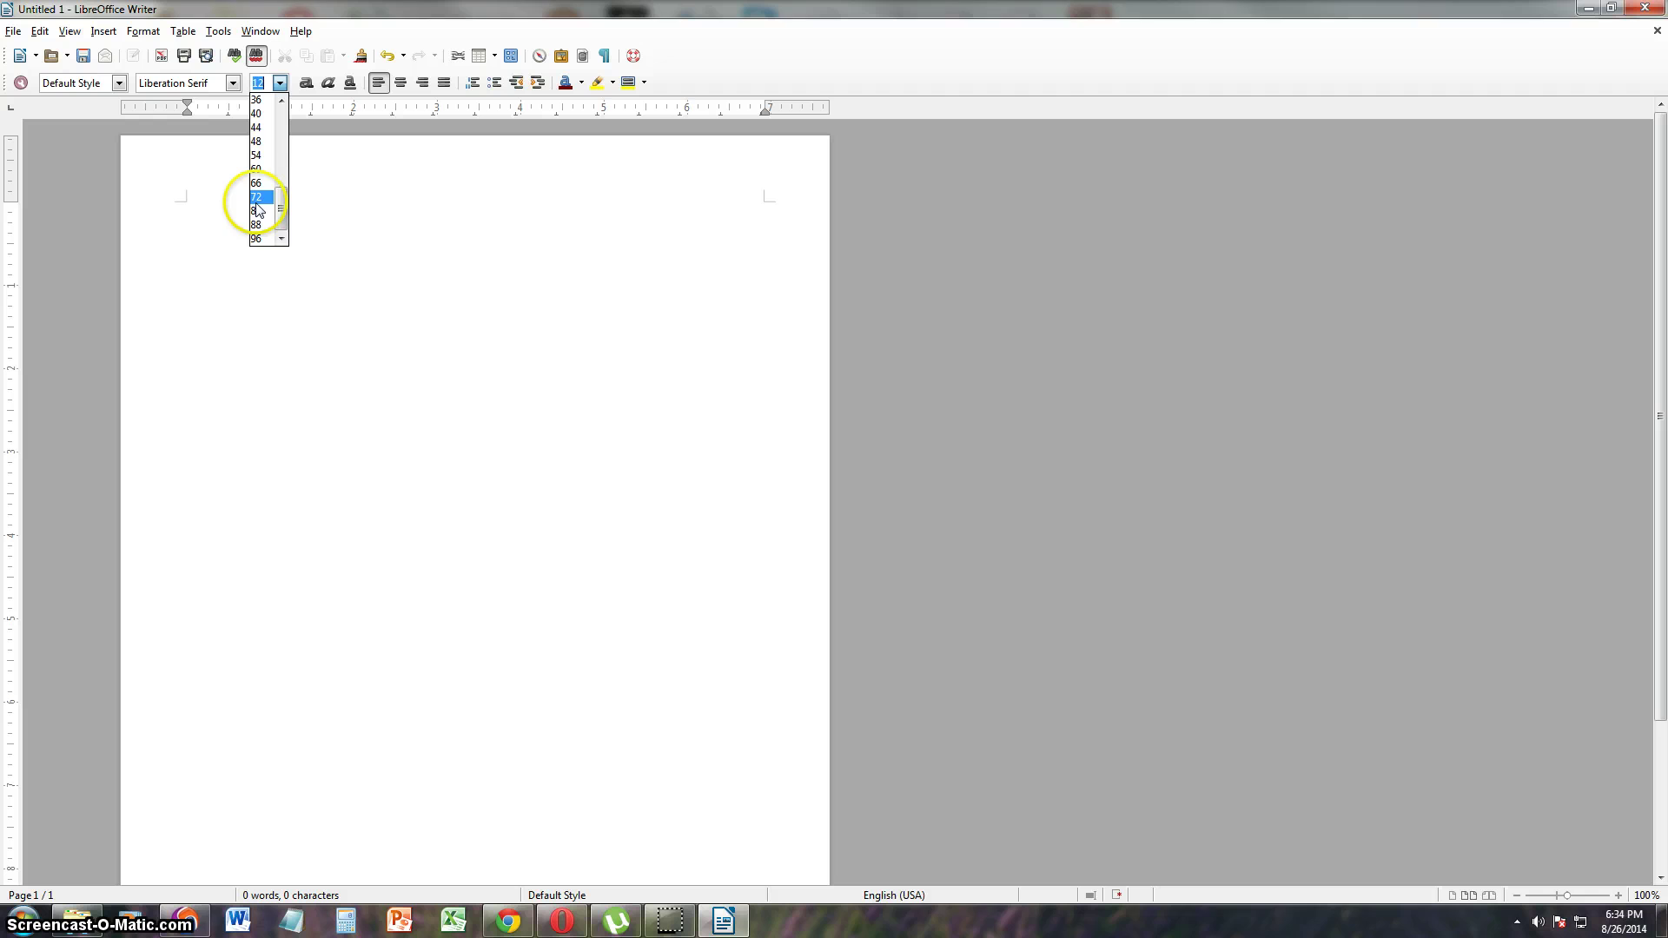
pyautogui.click(536, 246)
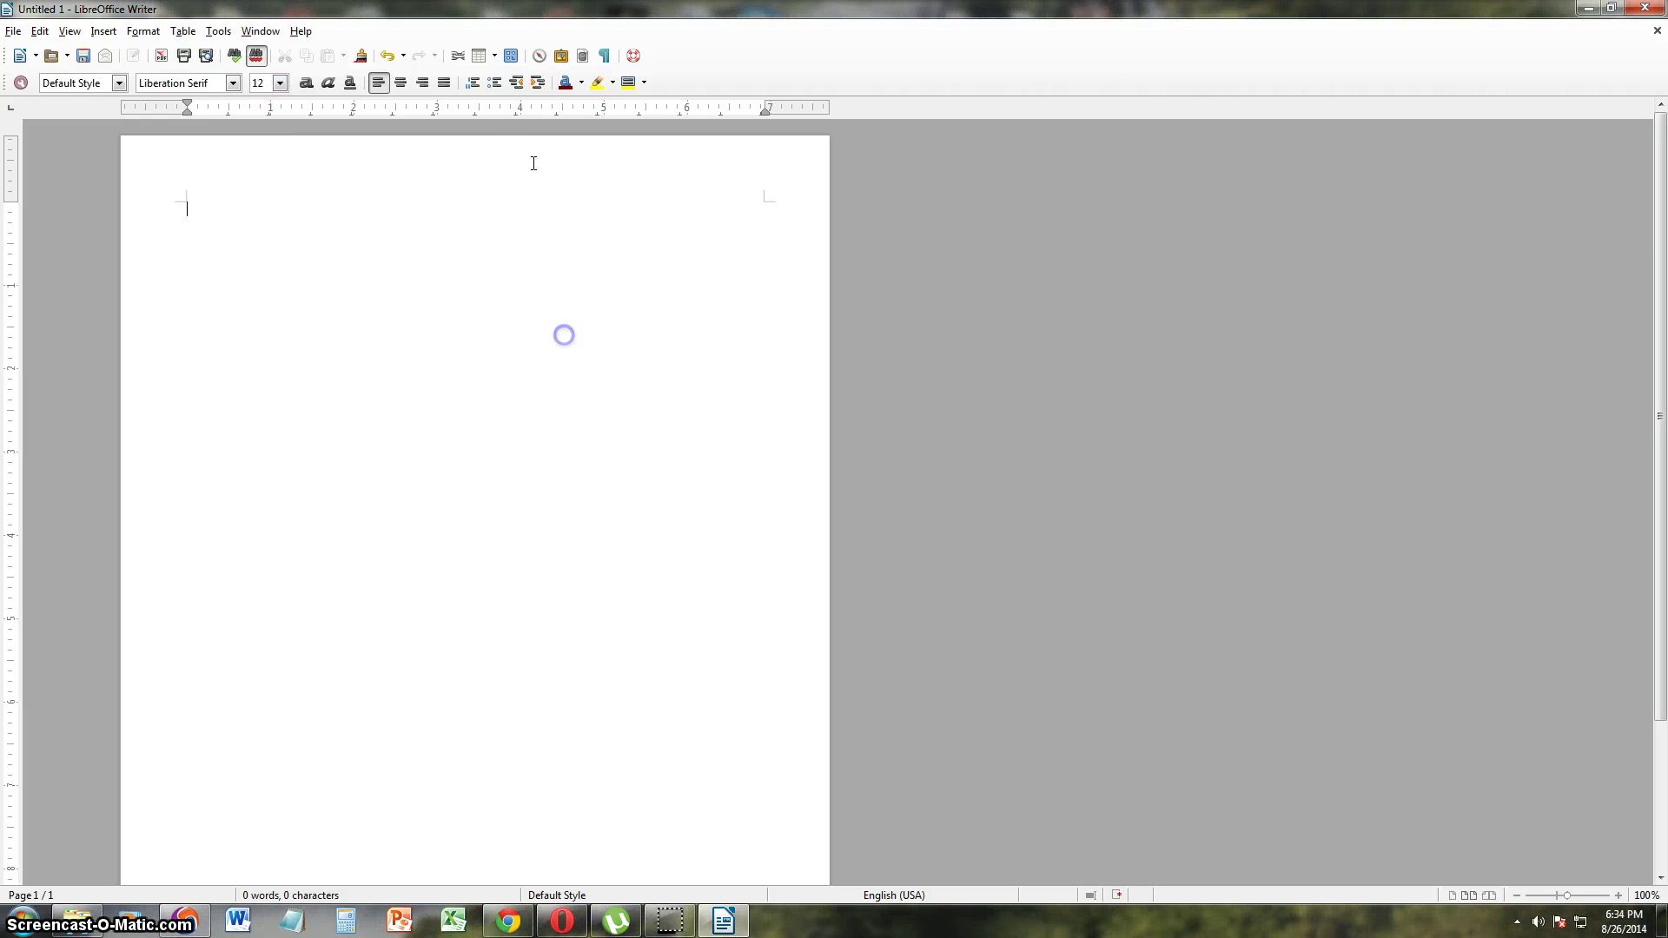
# Step: Insert a 6x6 table using the toolbar's quick table-size grid
pyautogui.click(479, 55)
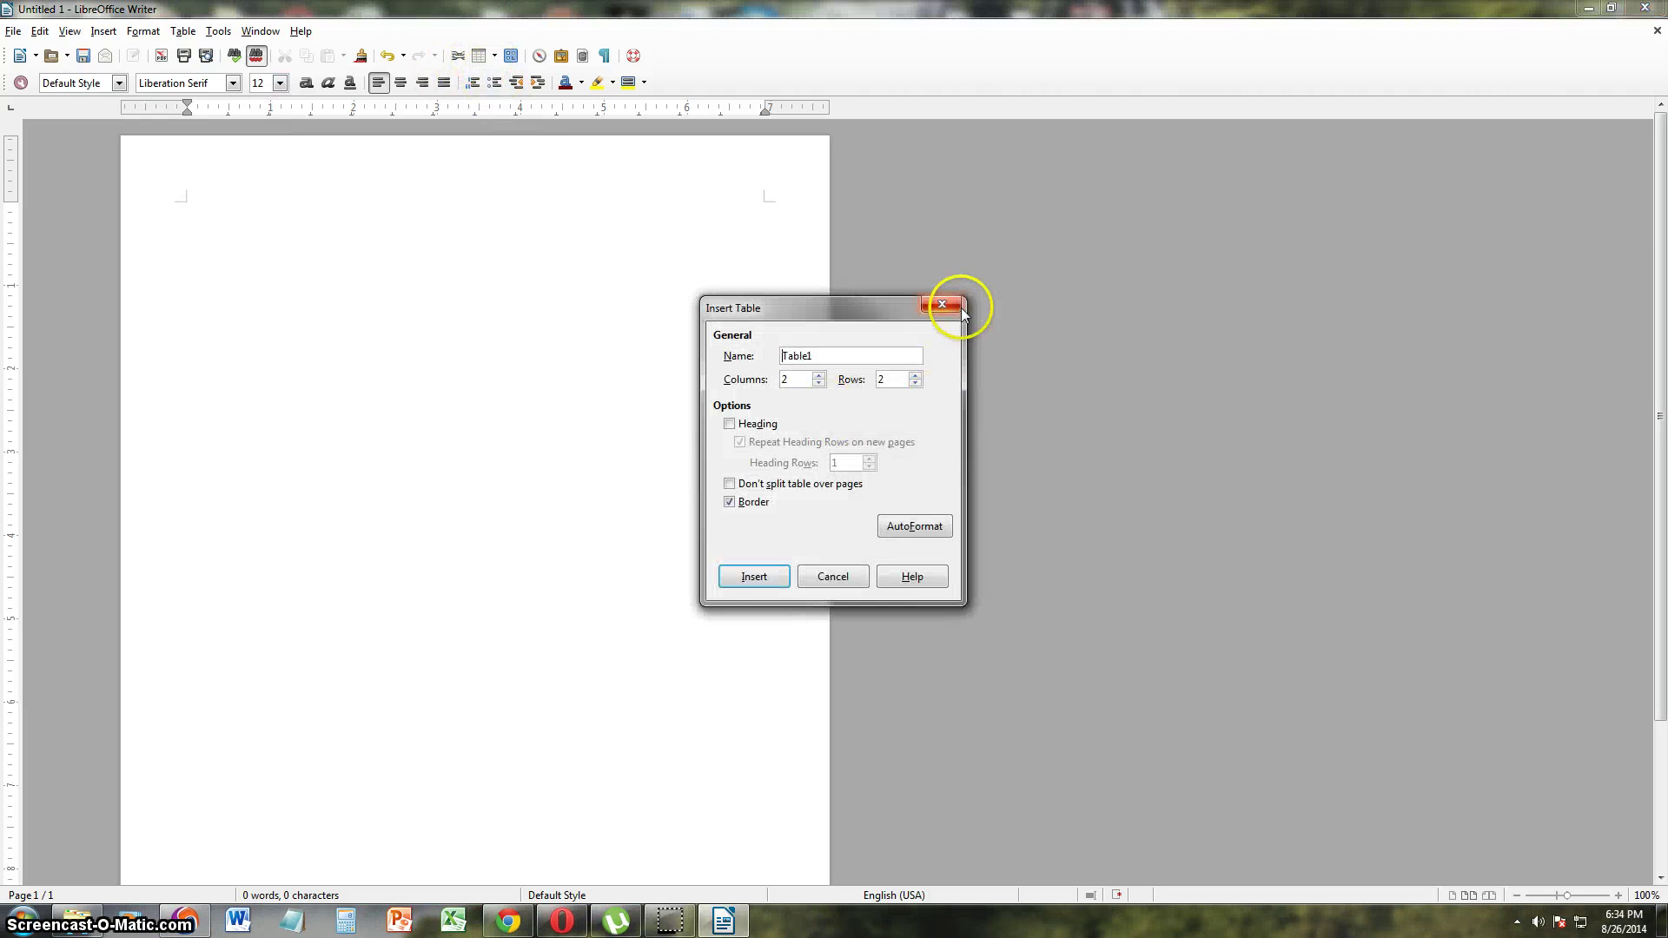
pyautogui.click(942, 304)
pyautogui.click(495, 55)
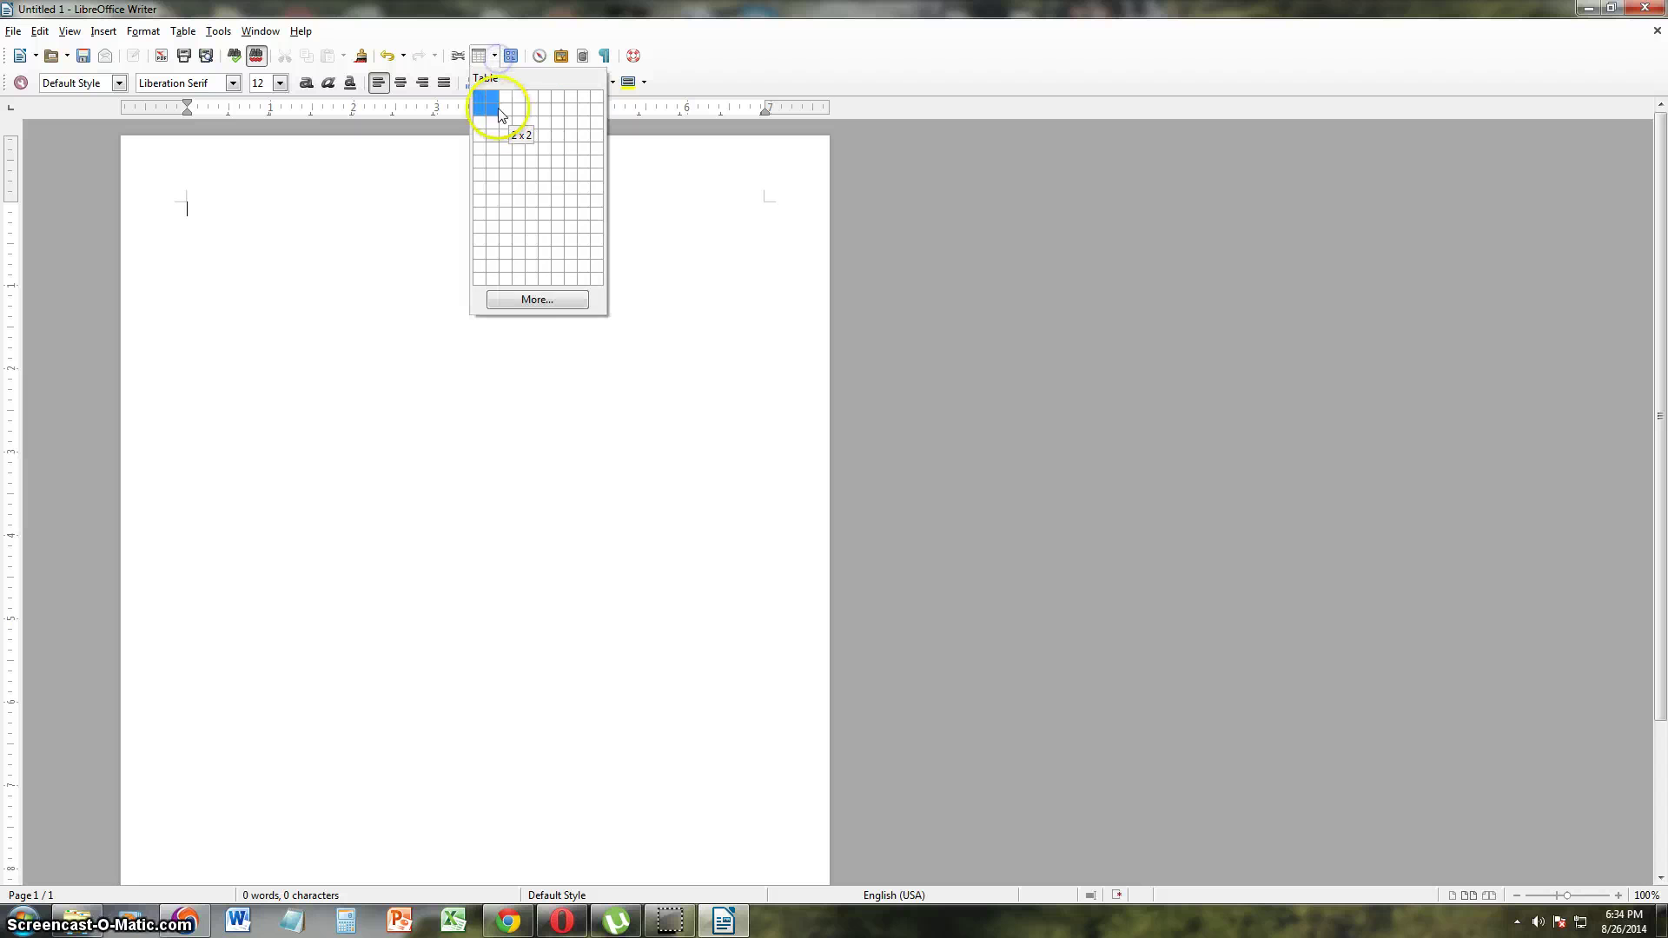
pyautogui.click(539, 164)
# Step: Move through several table cells (C1, A2, column C, D3, A3), ending in A1
pyautogui.click(394, 209)
pyautogui.click(531, 365)
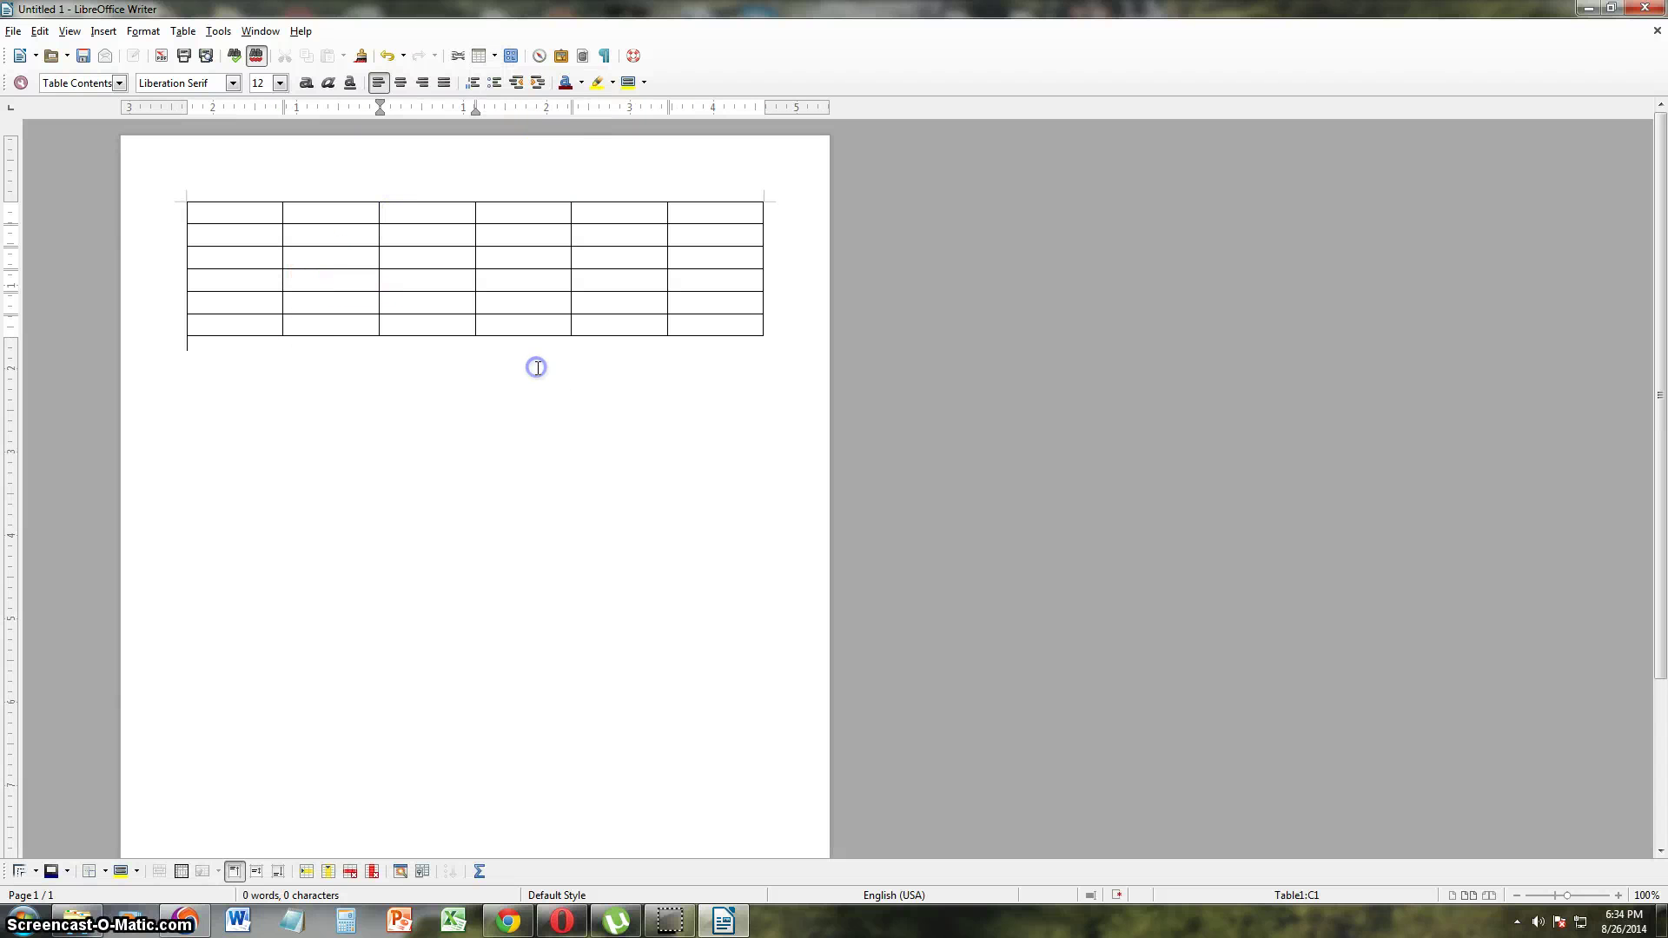
pyautogui.click(241, 225)
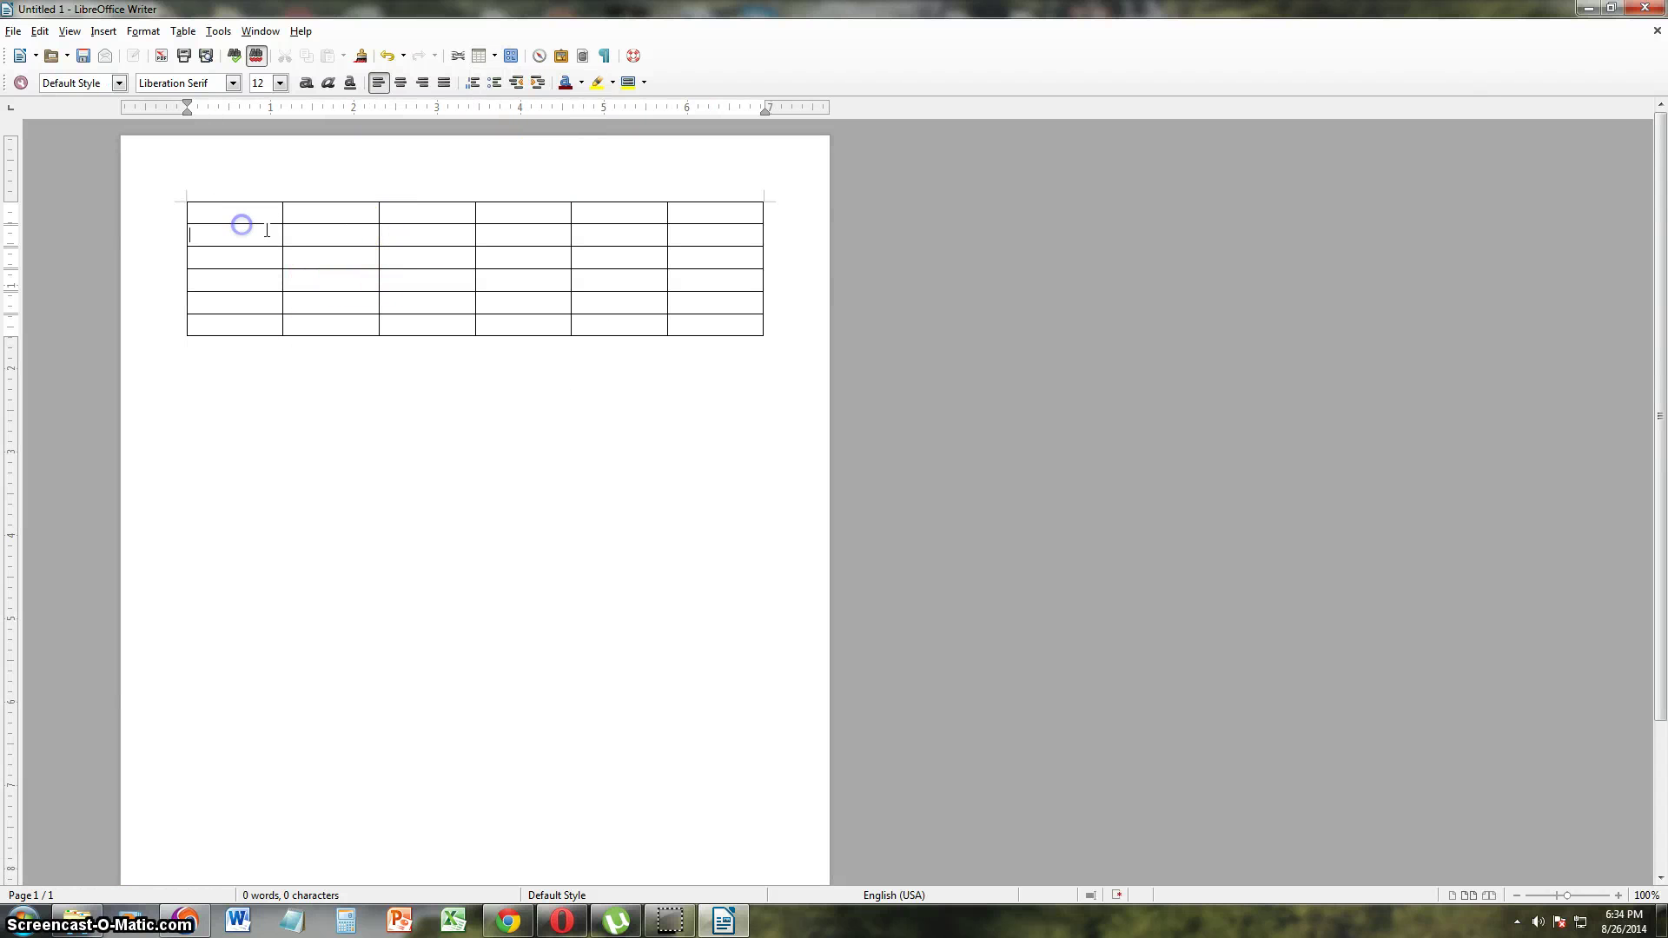
pyautogui.click(439, 202)
pyautogui.click(454, 216)
pyautogui.click(571, 216)
pyautogui.click(546, 250)
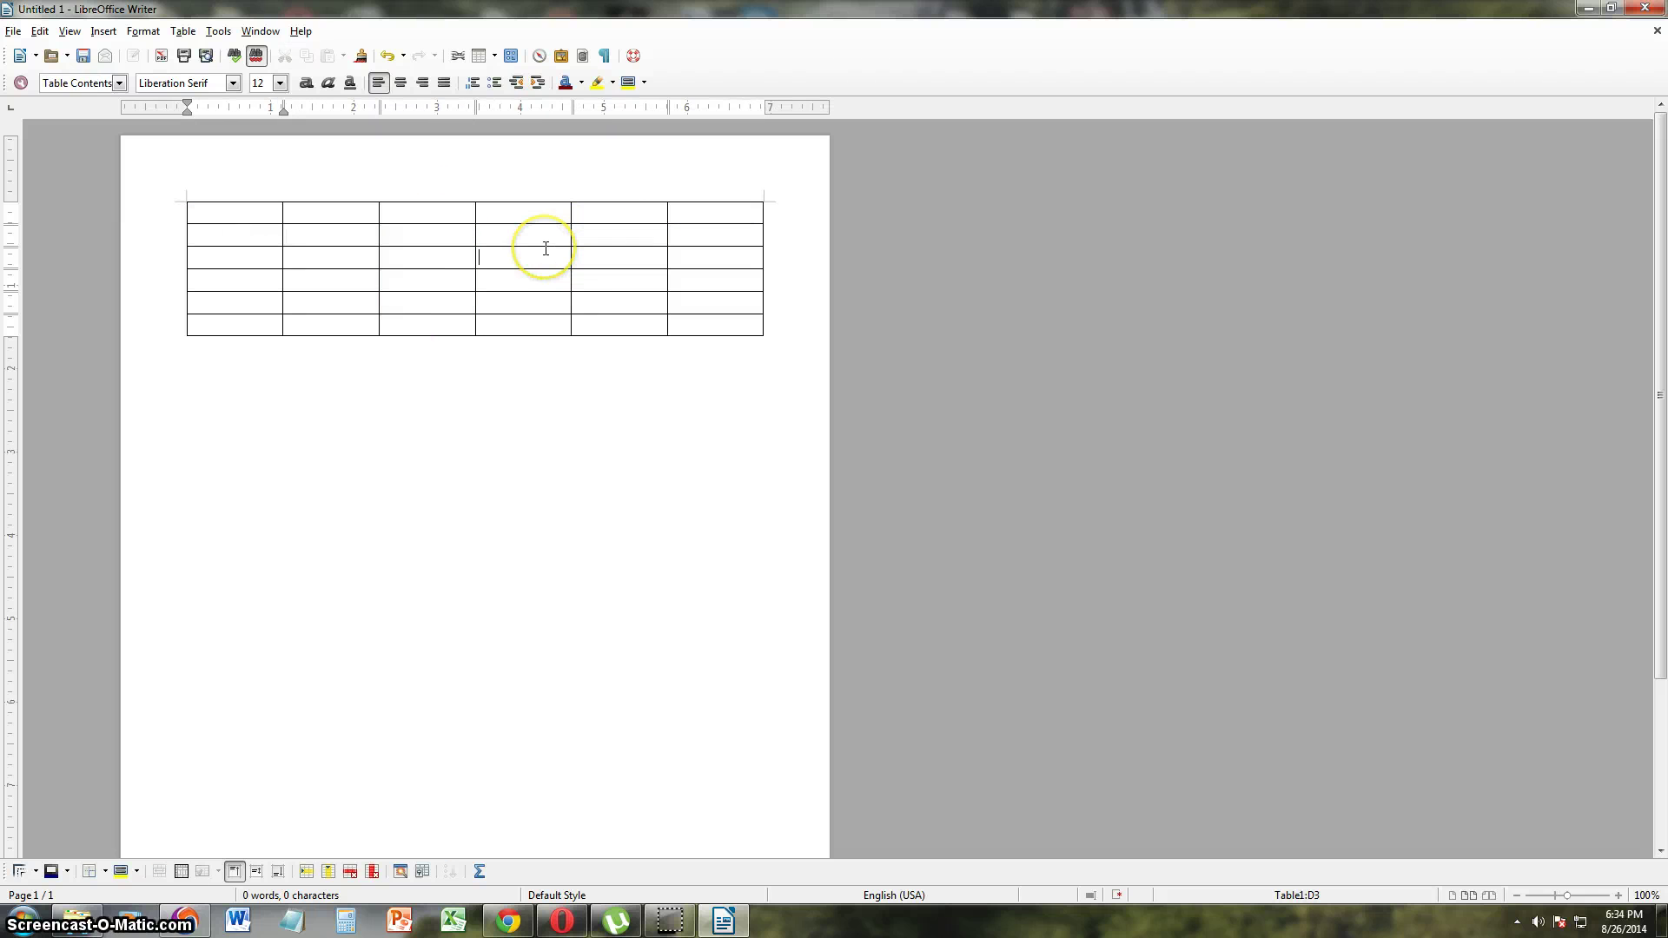
pyautogui.click(276, 251)
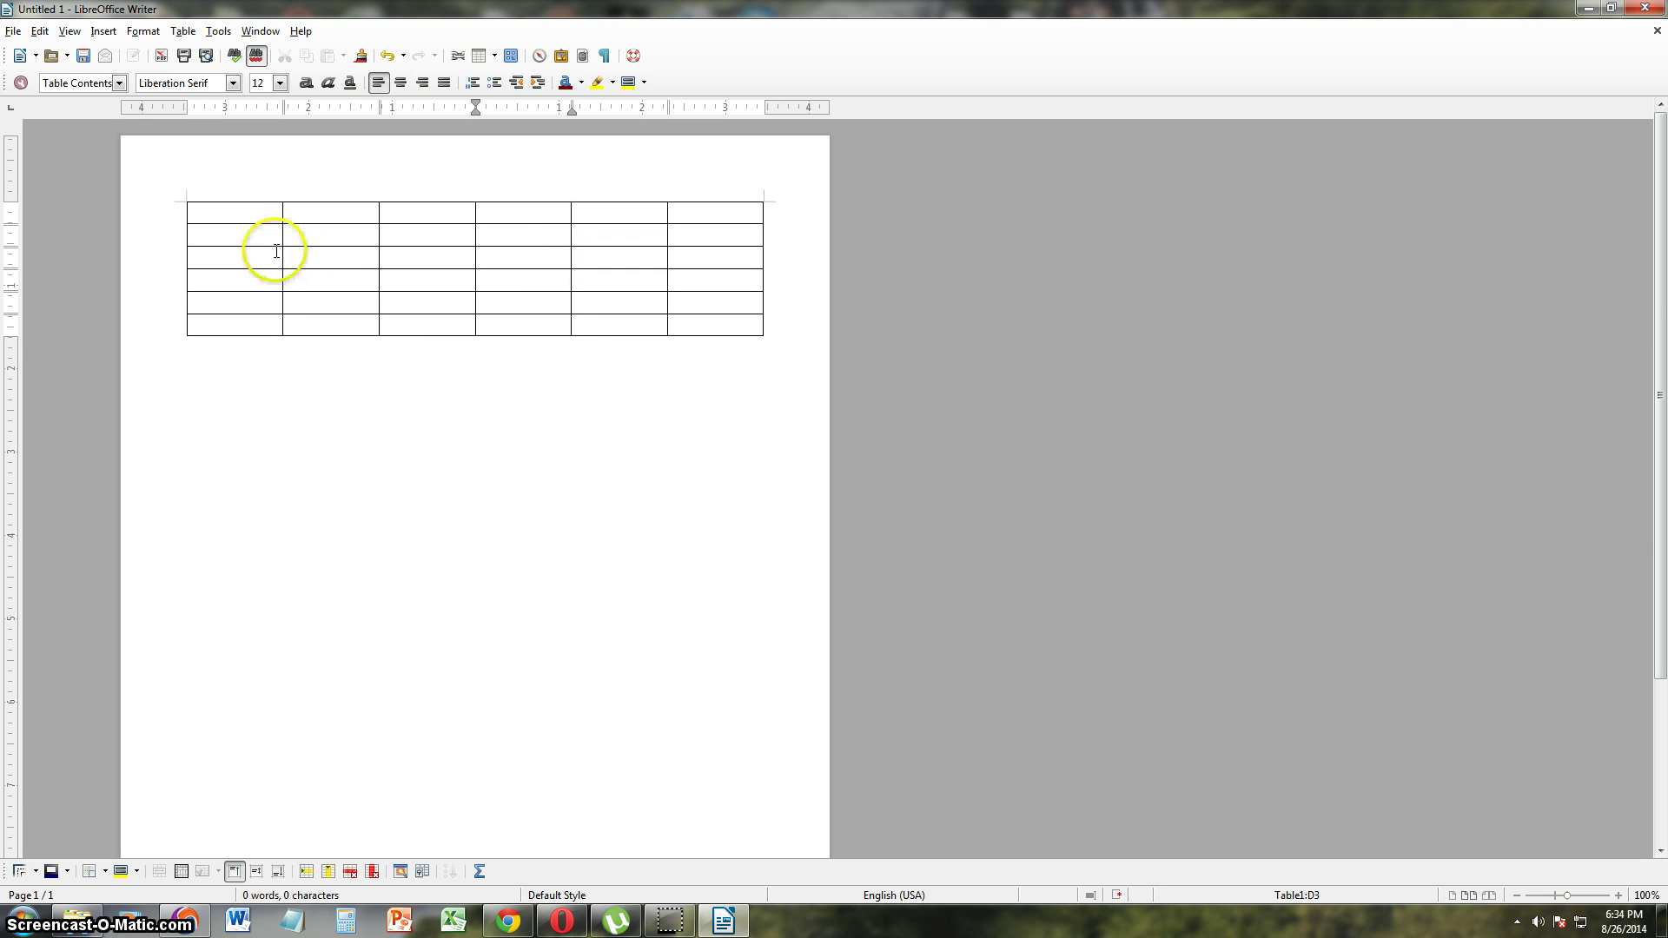
pyautogui.click(234, 211)
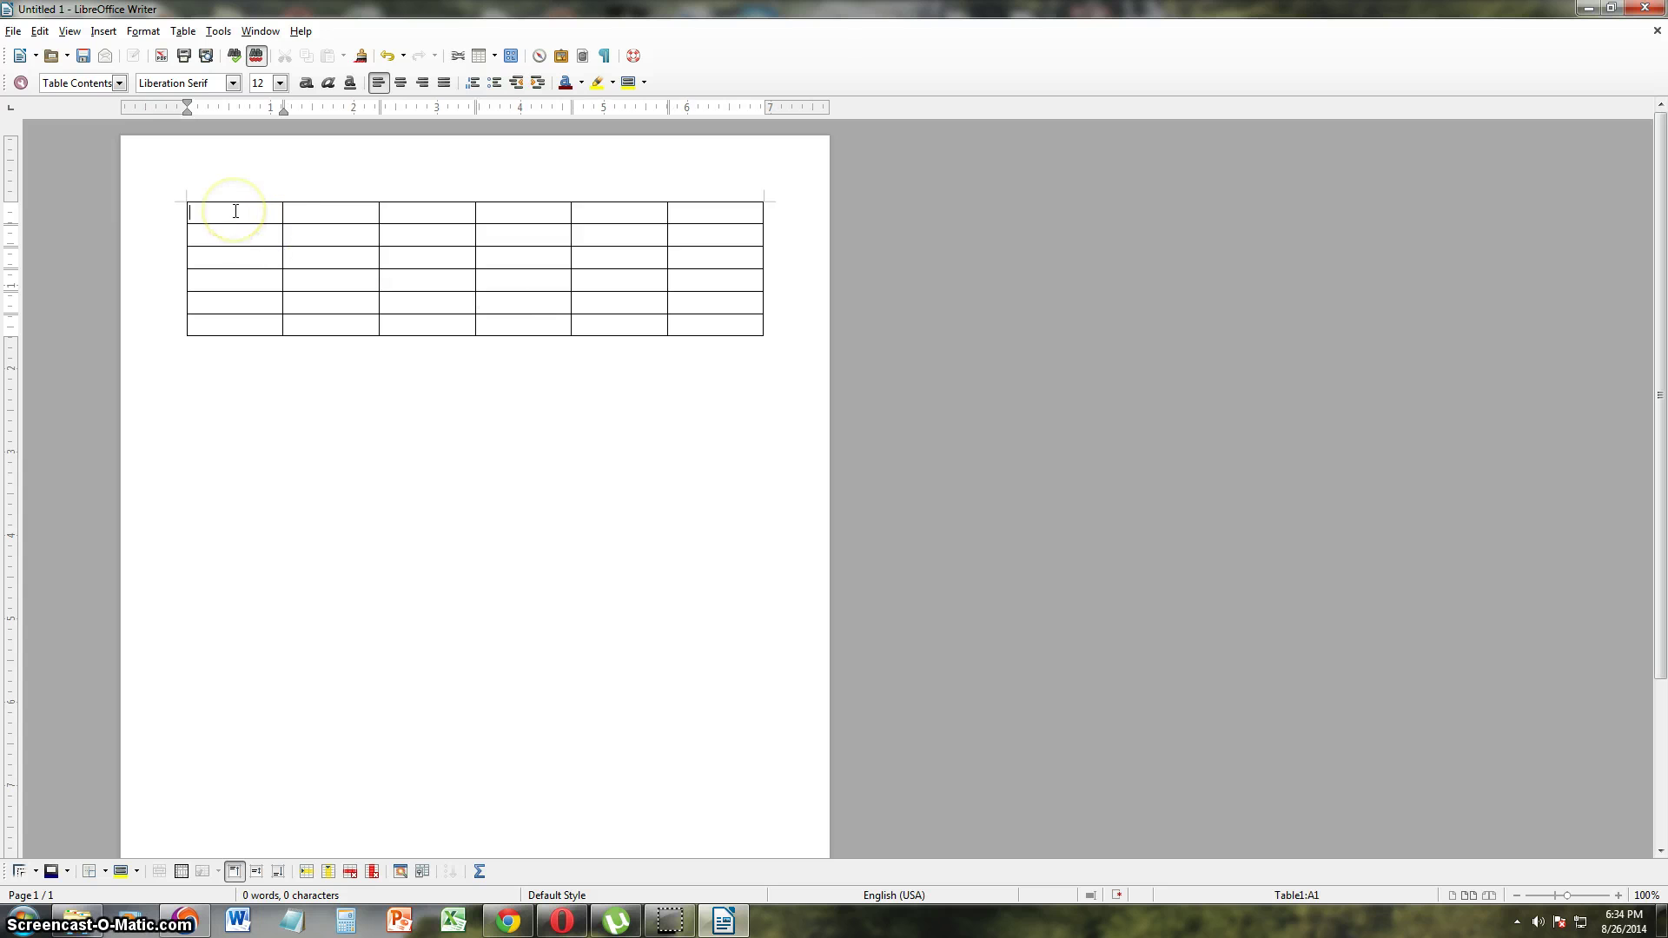
pyautogui.click(13, 30)
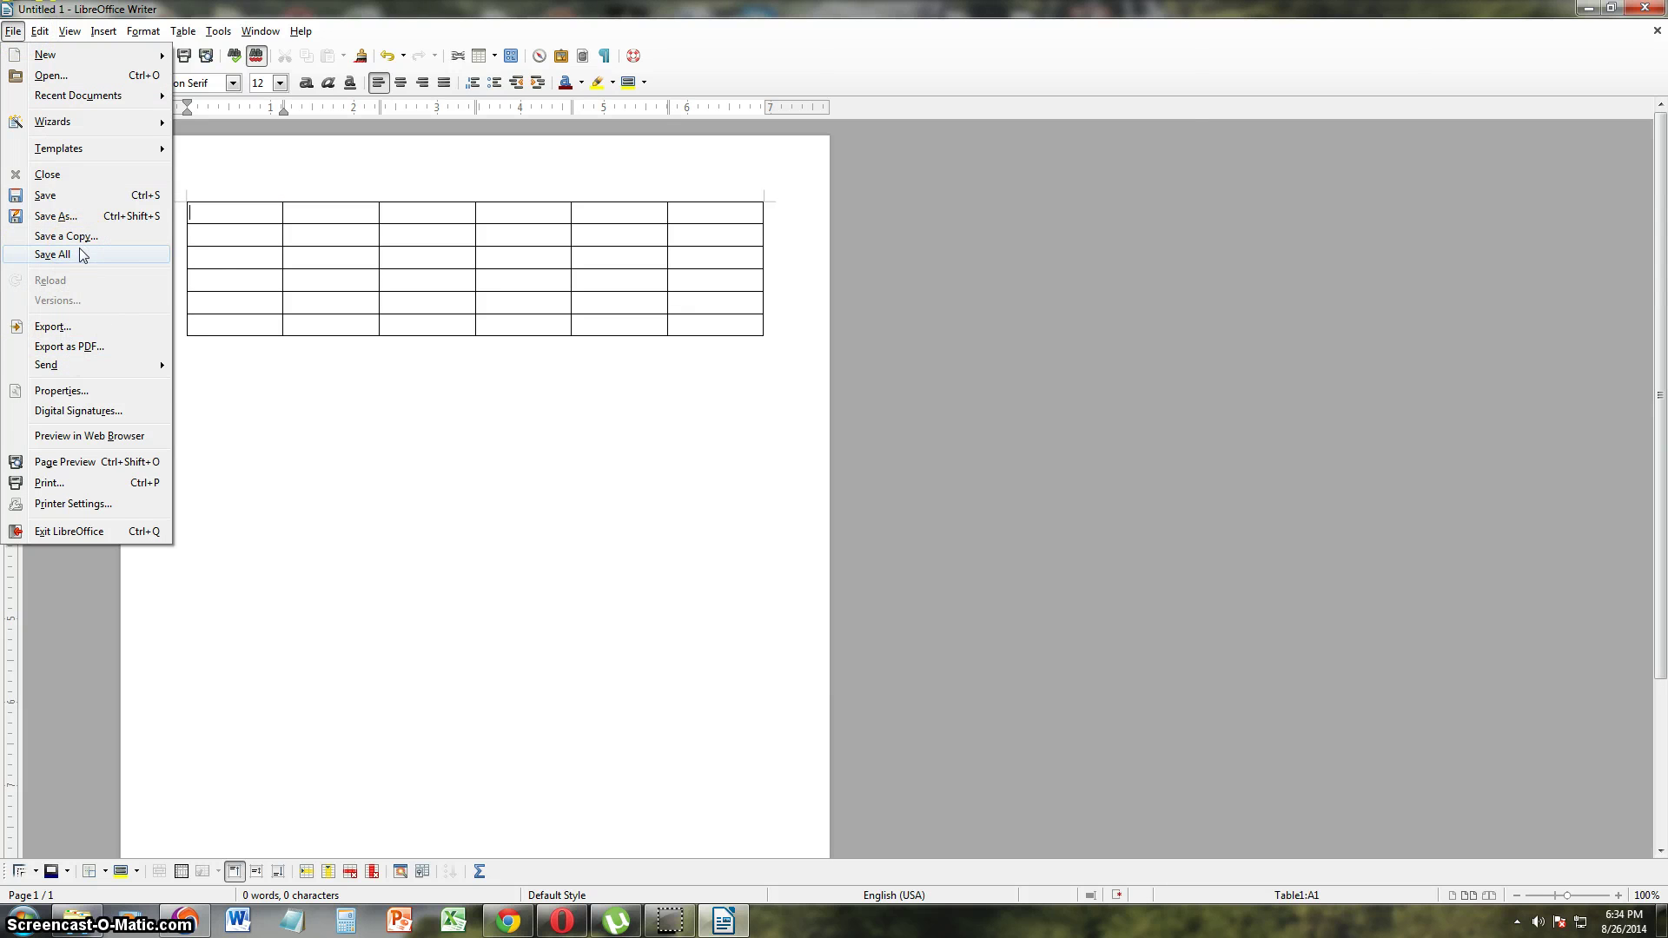
pyautogui.click(83, 461)
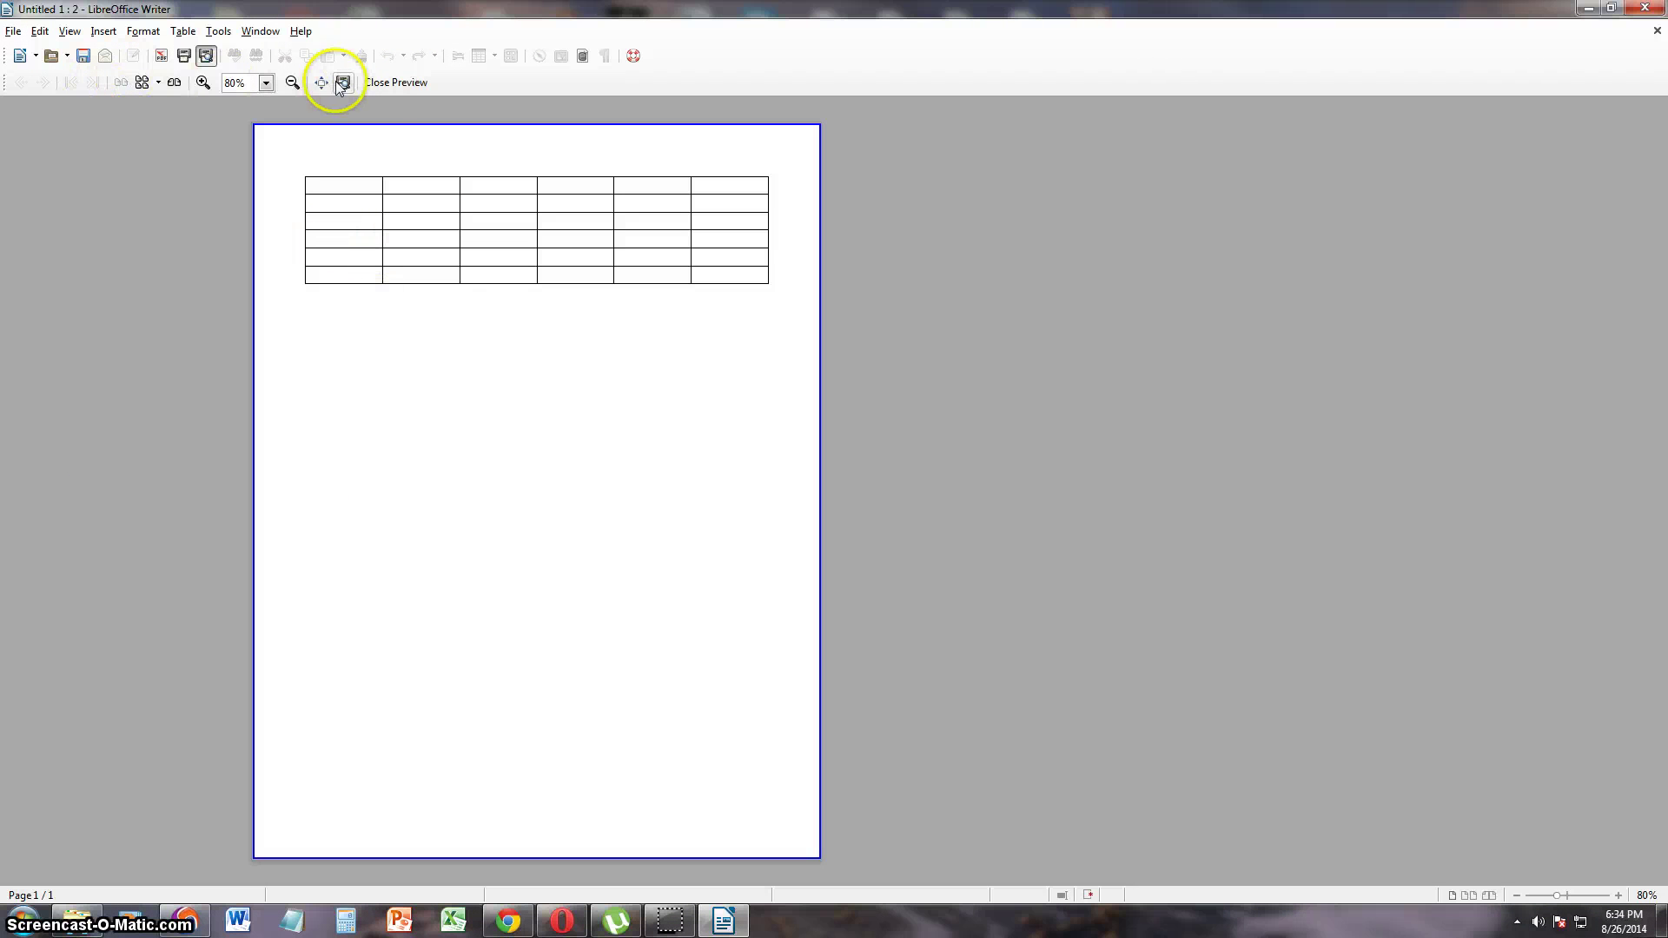
pyautogui.click(382, 81)
pyautogui.click(13, 30)
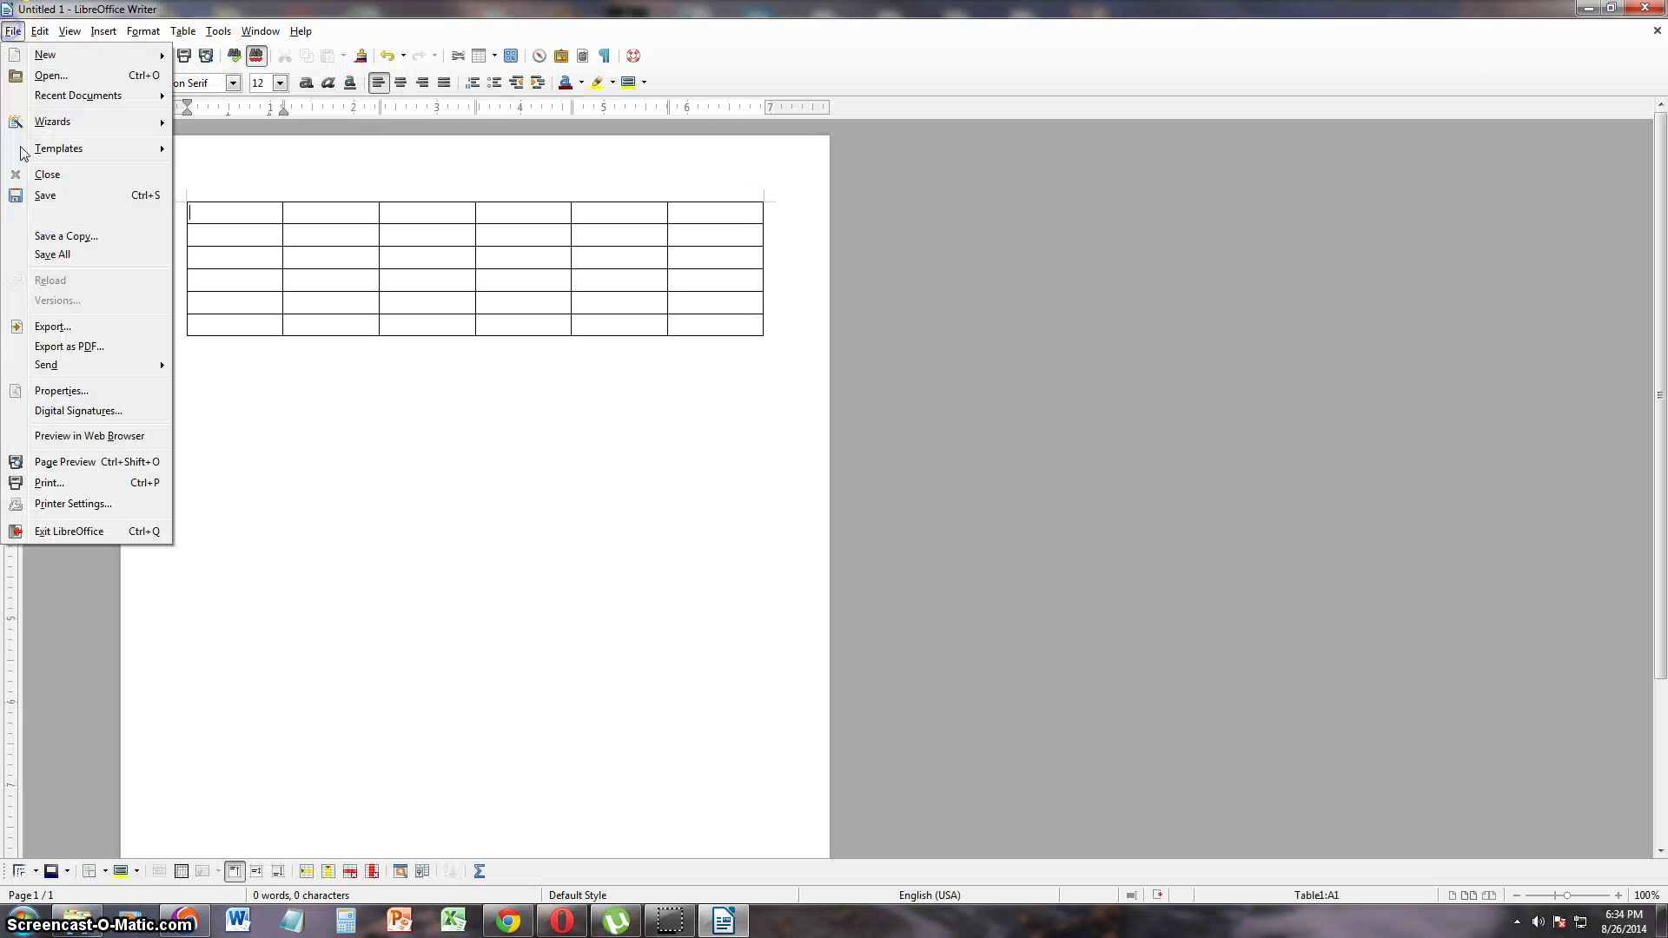
pyautogui.click(72, 483)
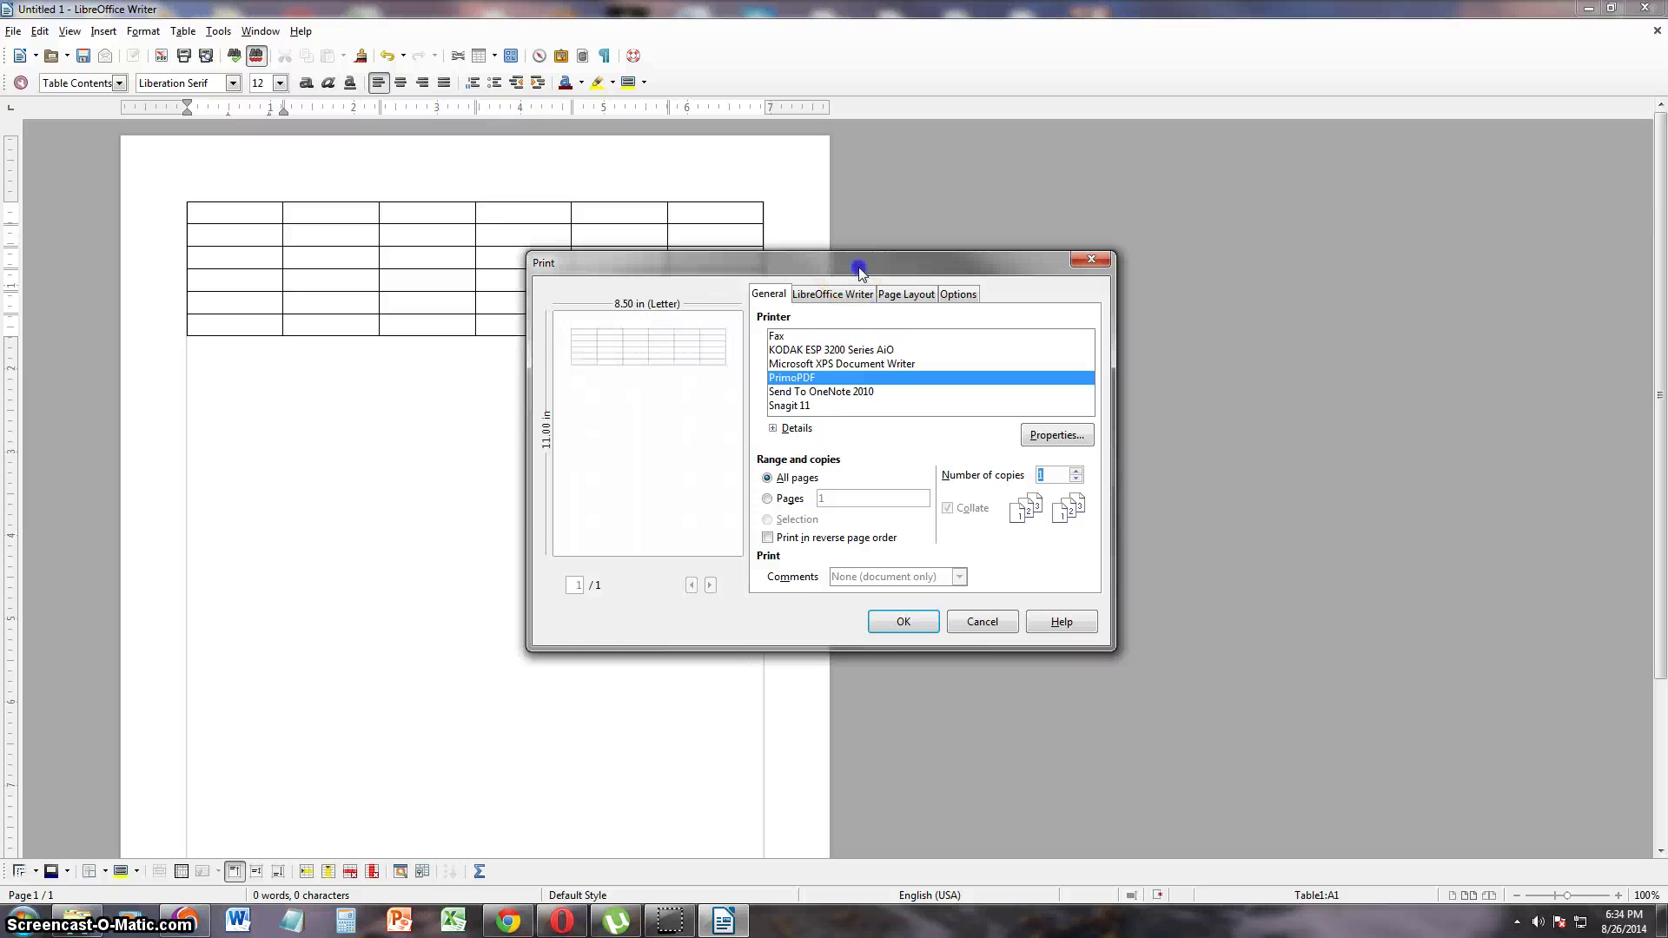
pyautogui.moveTo(856, 260); pyautogui.dragTo(776, 251)
pyautogui.click(710, 319)
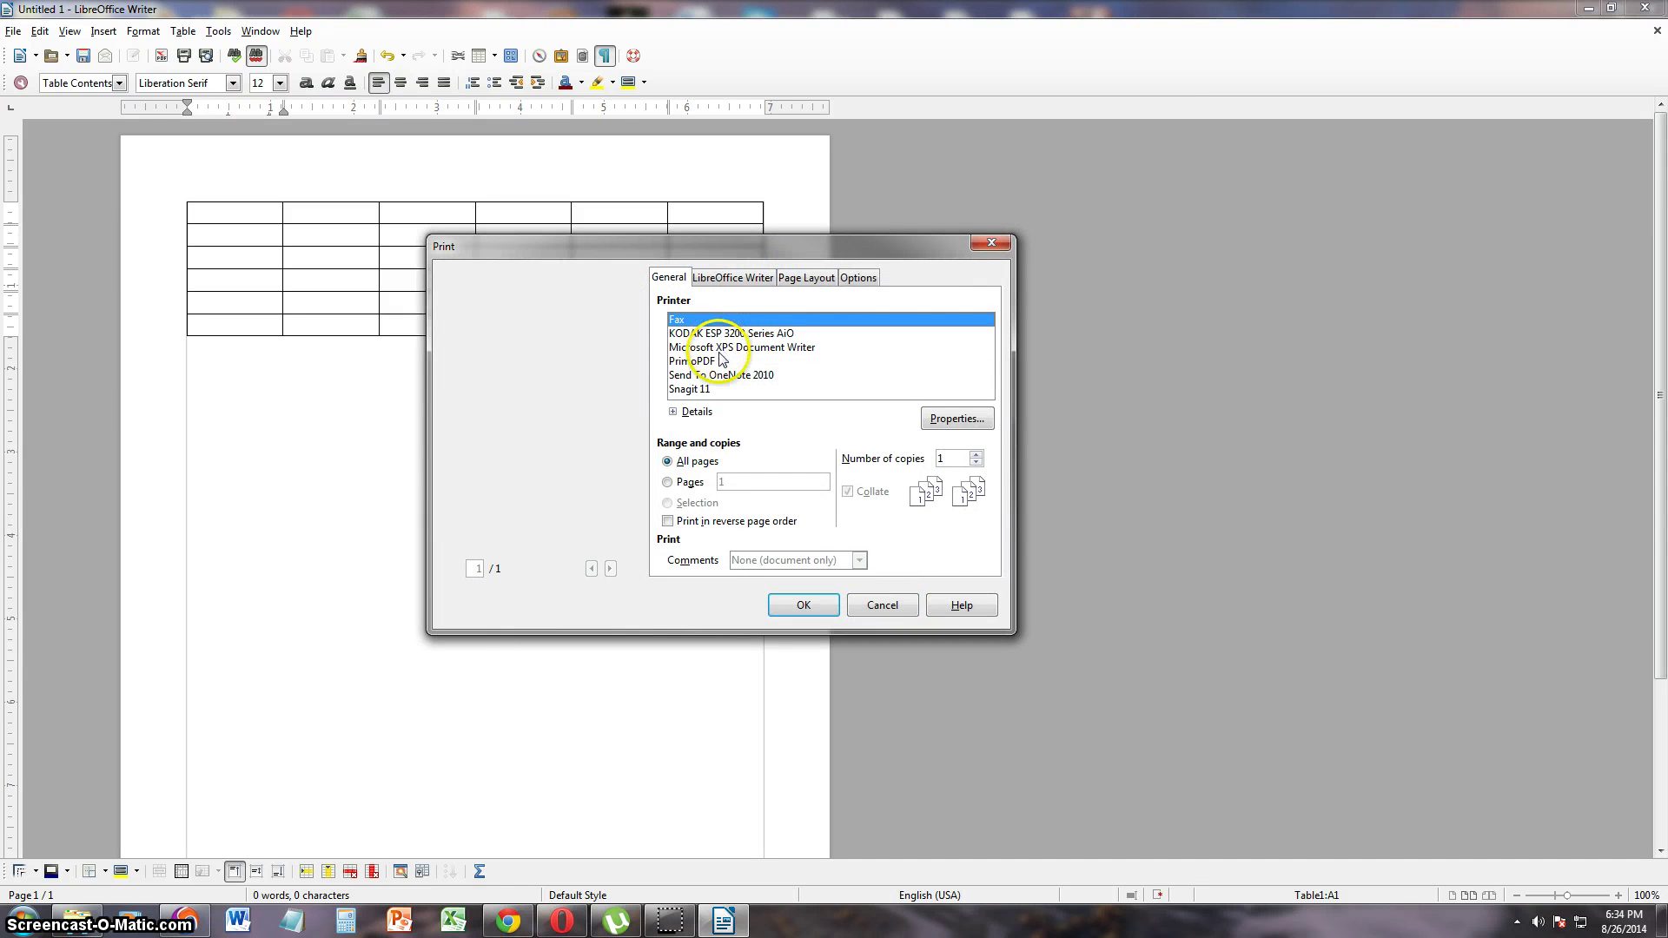
pyautogui.click(720, 359)
pyautogui.click(691, 484)
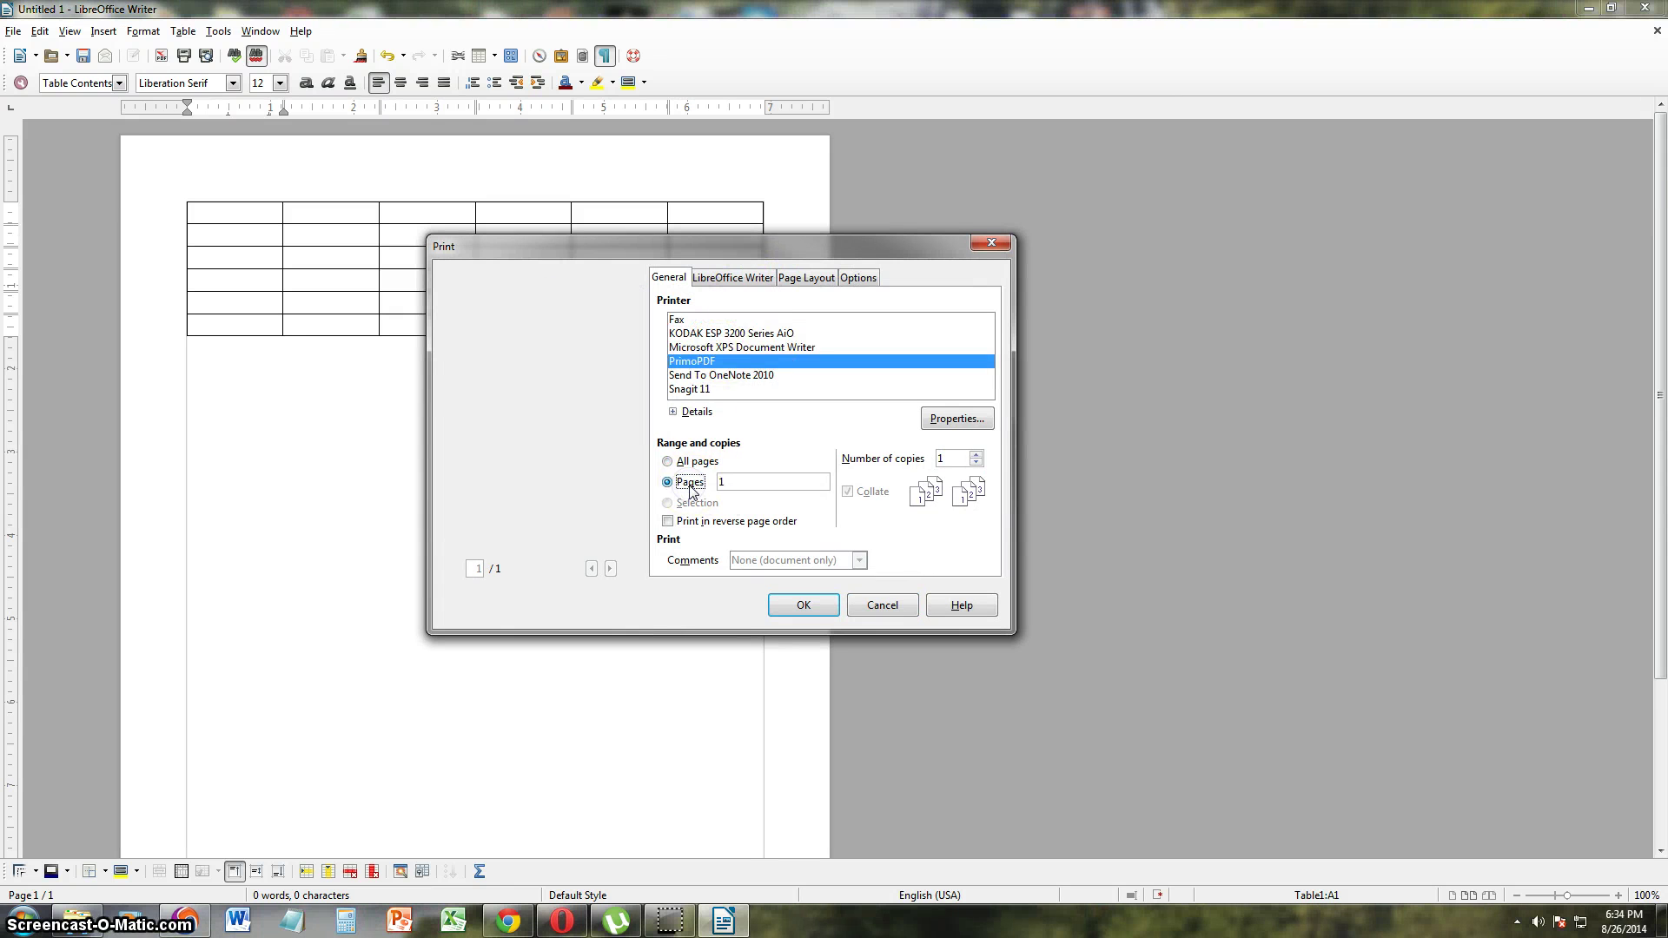
pyautogui.click(708, 276)
pyautogui.click(798, 276)
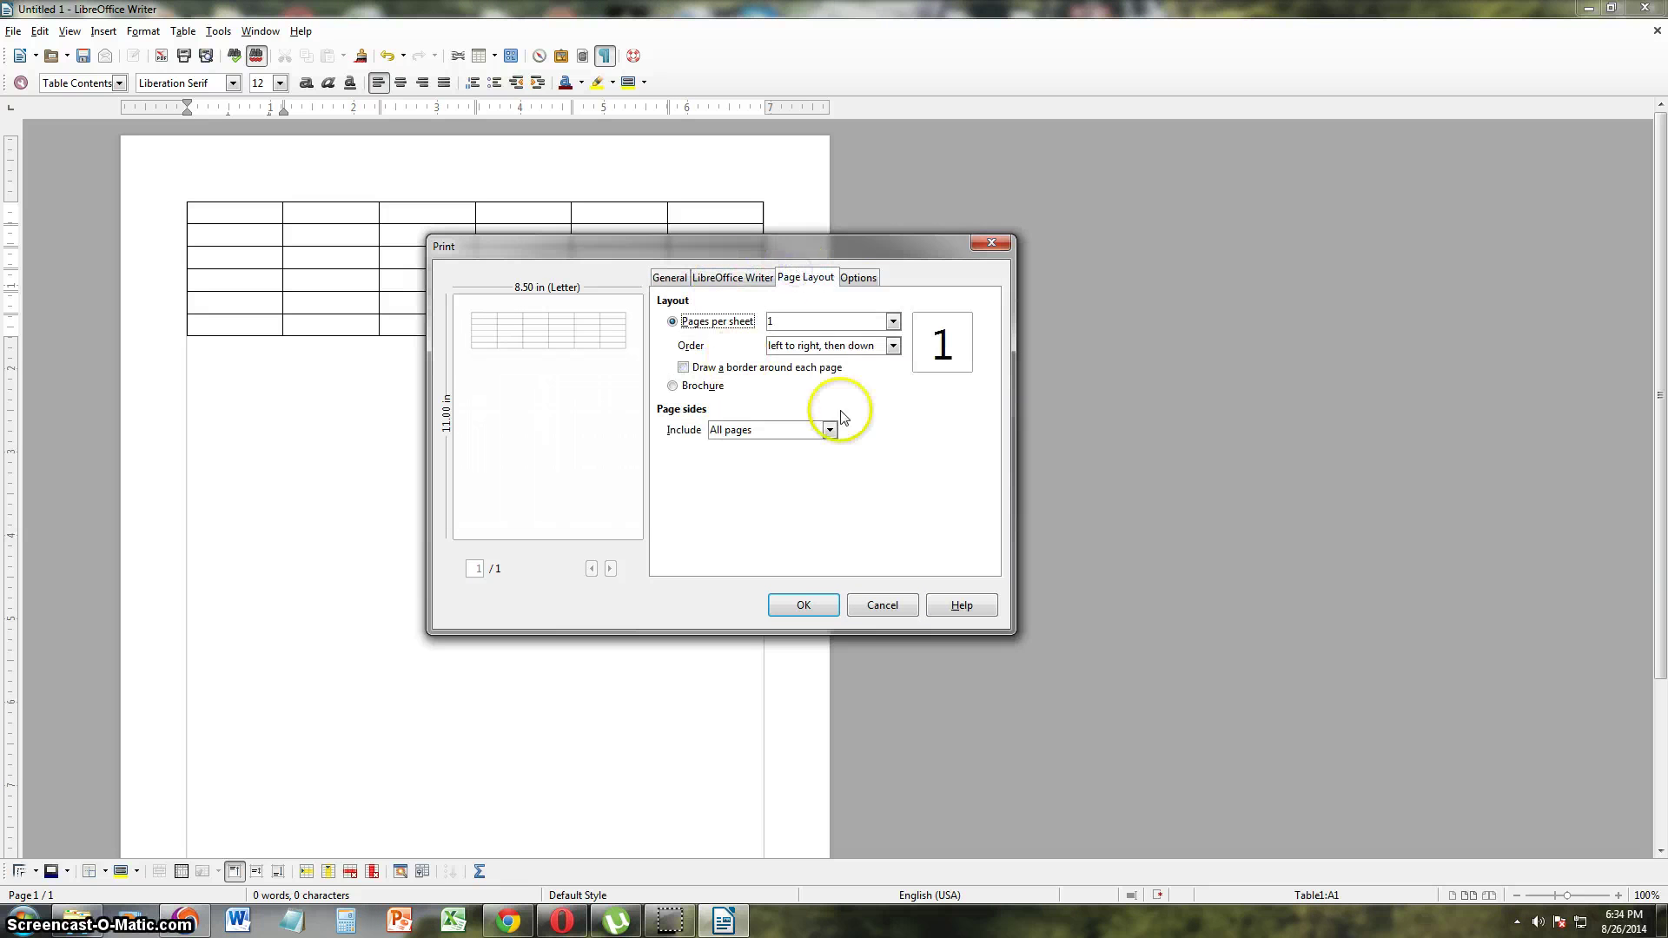
pyautogui.click(858, 277)
pyautogui.click(991, 243)
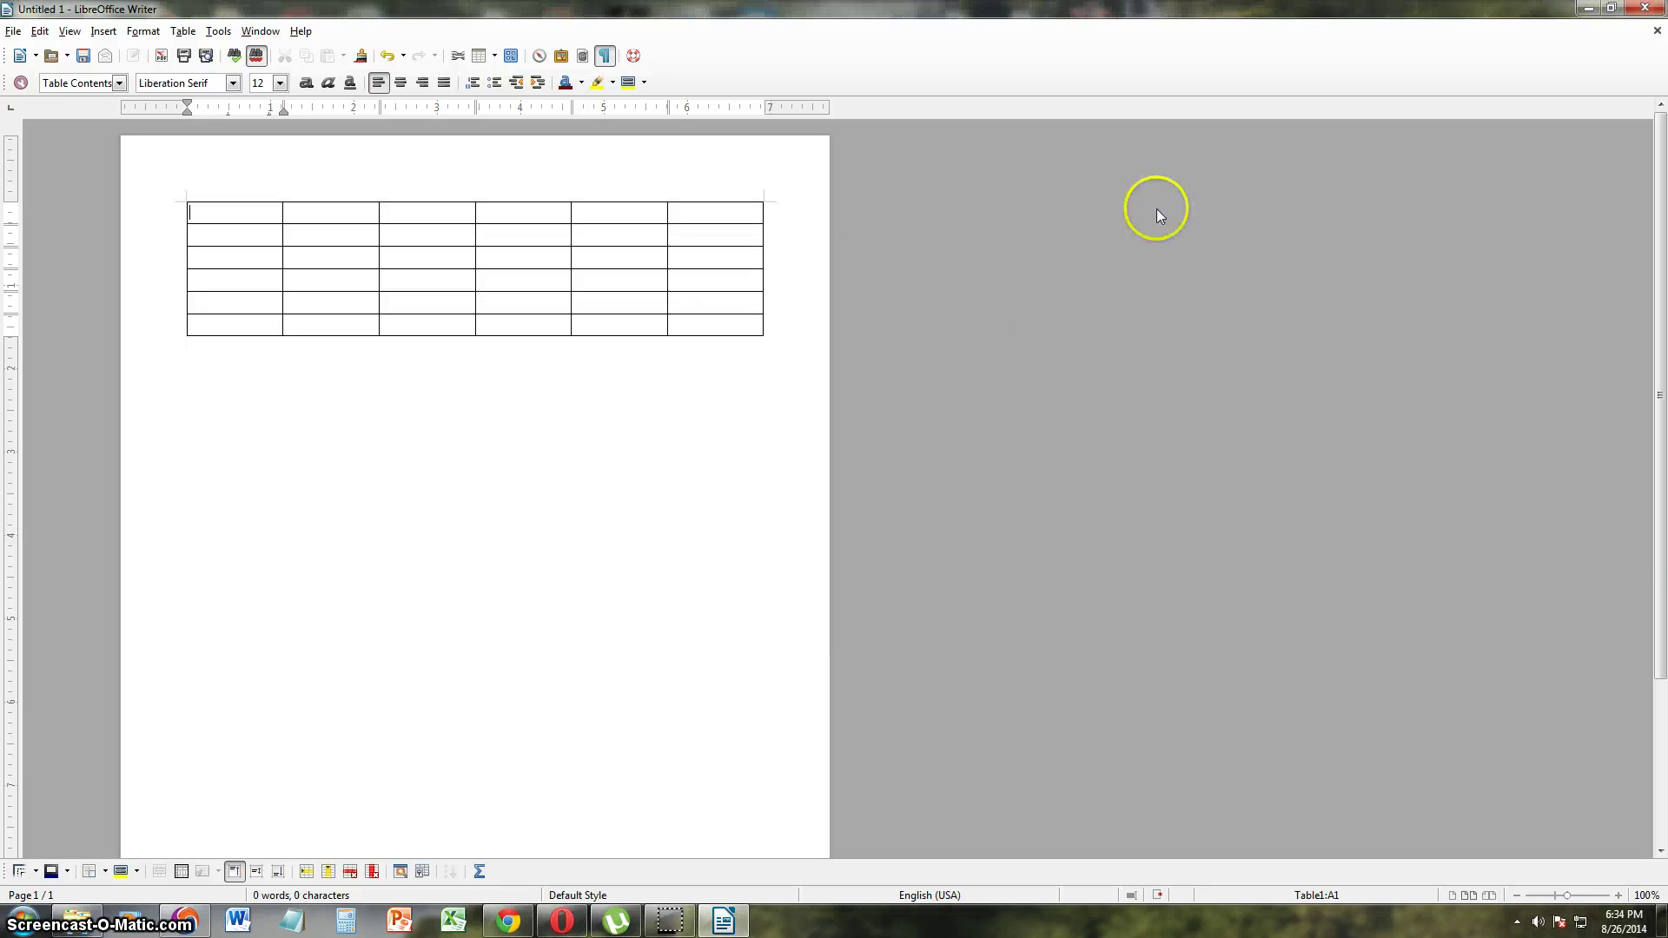
# Step: Close Writer without saving and relaunch LibreOffice 4.3 from the desktop to its Start Center
pyautogui.hotkey('alt', 'F4')
pyautogui.click(863, 498)
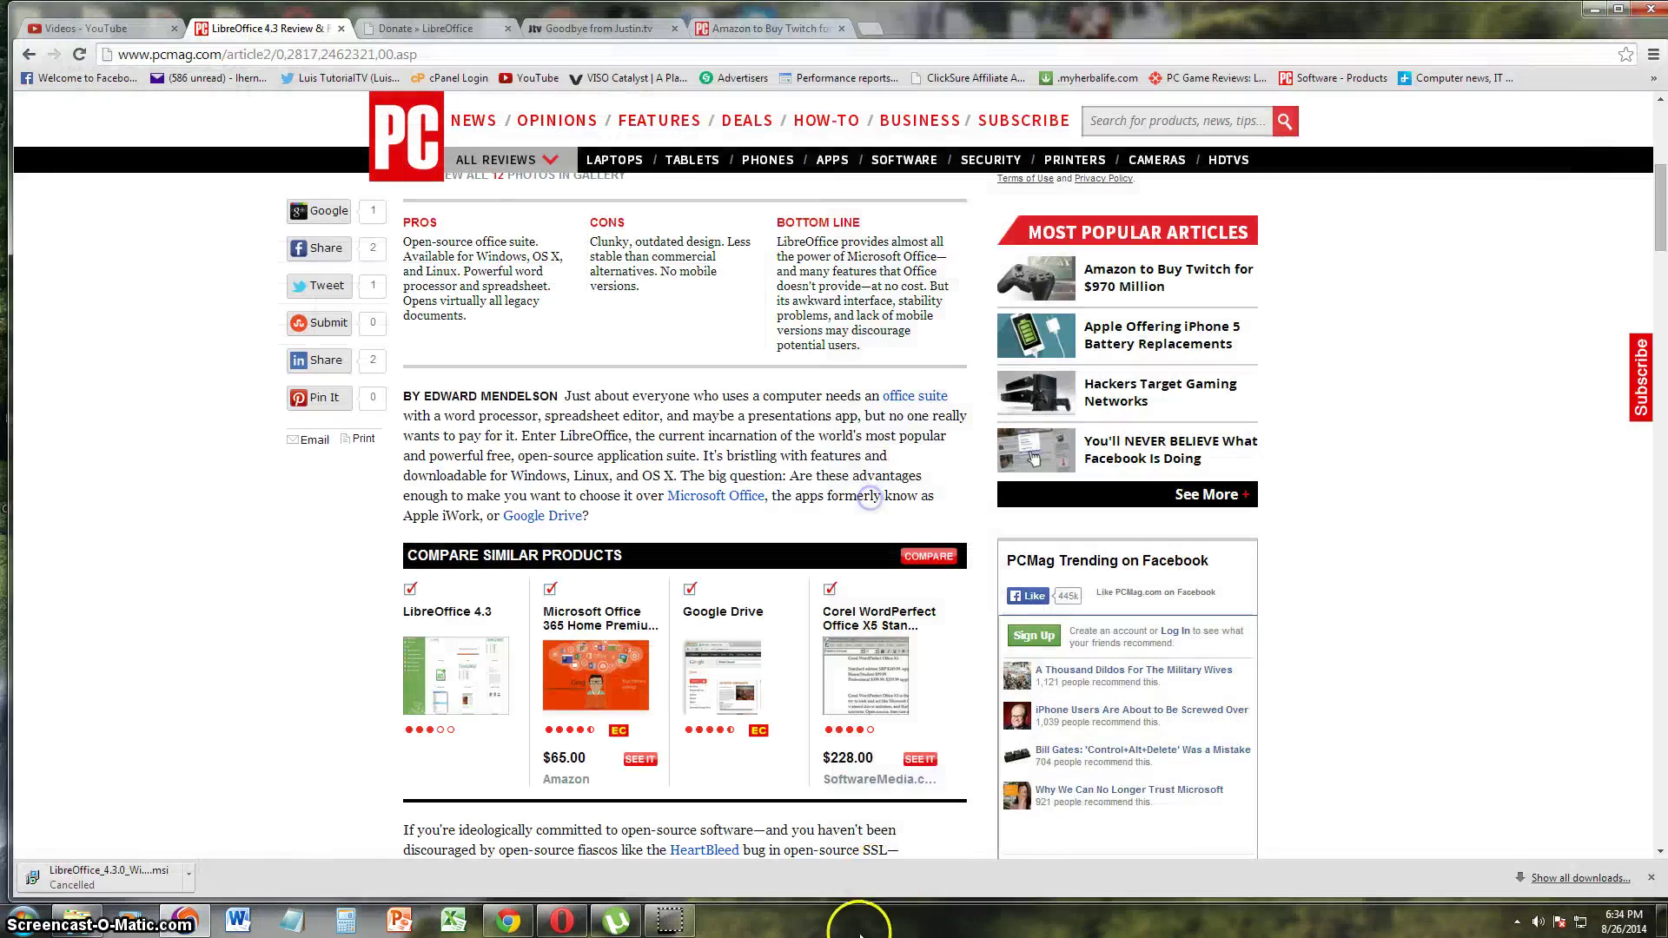
pyautogui.rightClick(856, 922)
pyautogui.click(927, 853)
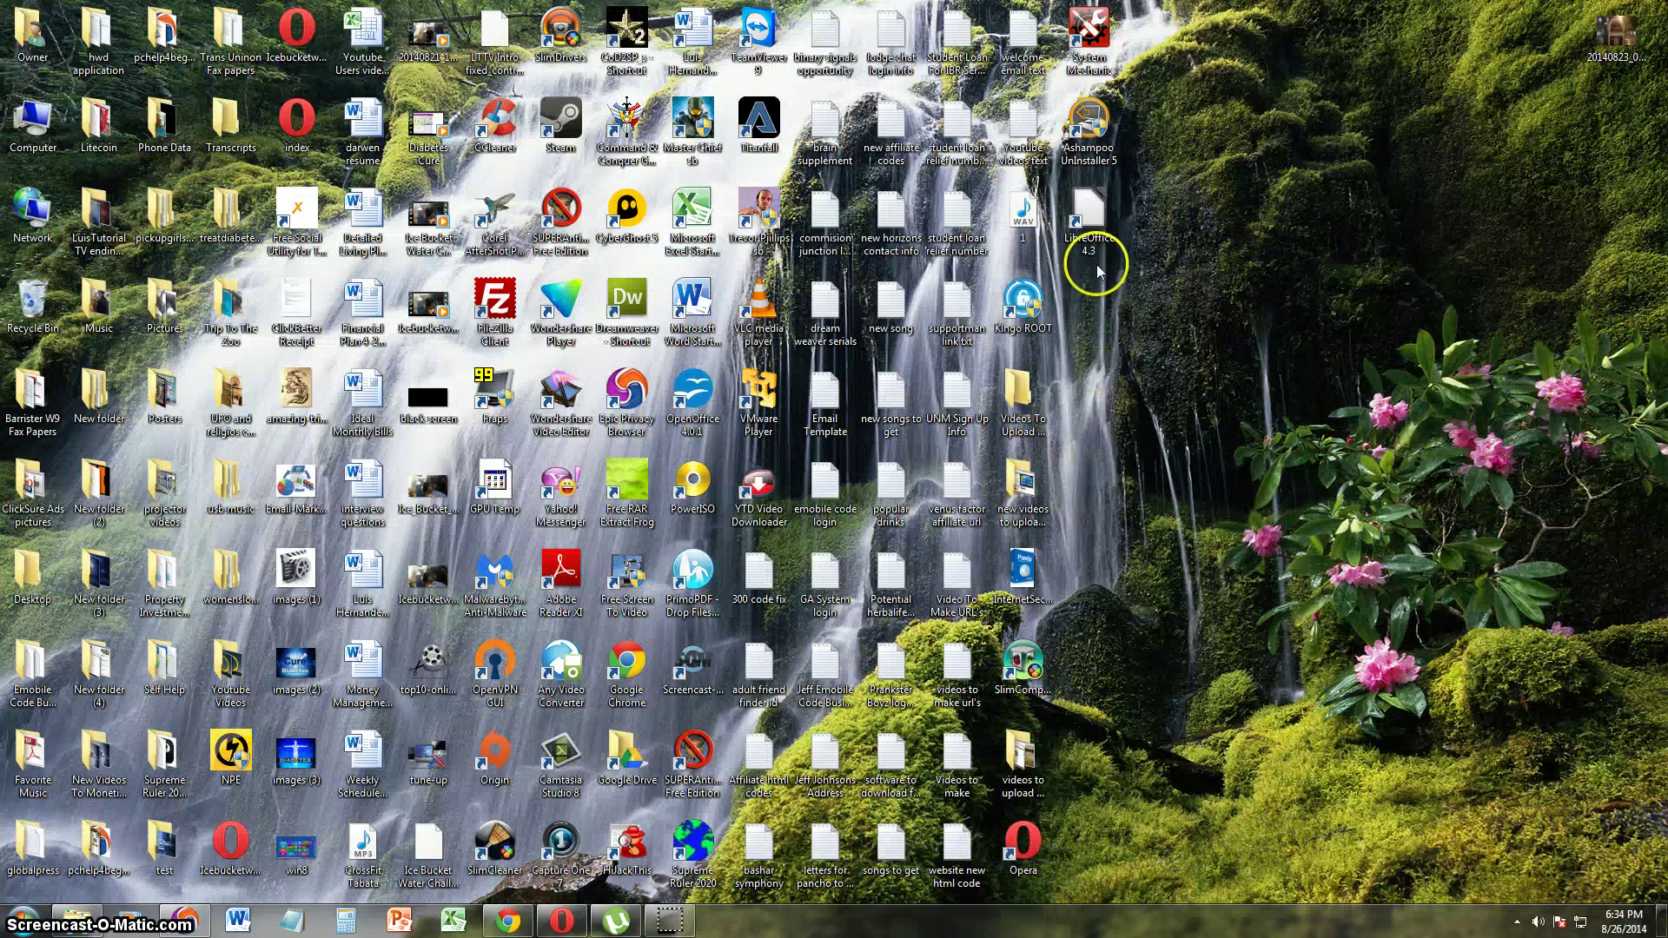
pyautogui.doubleClick(1090, 227)
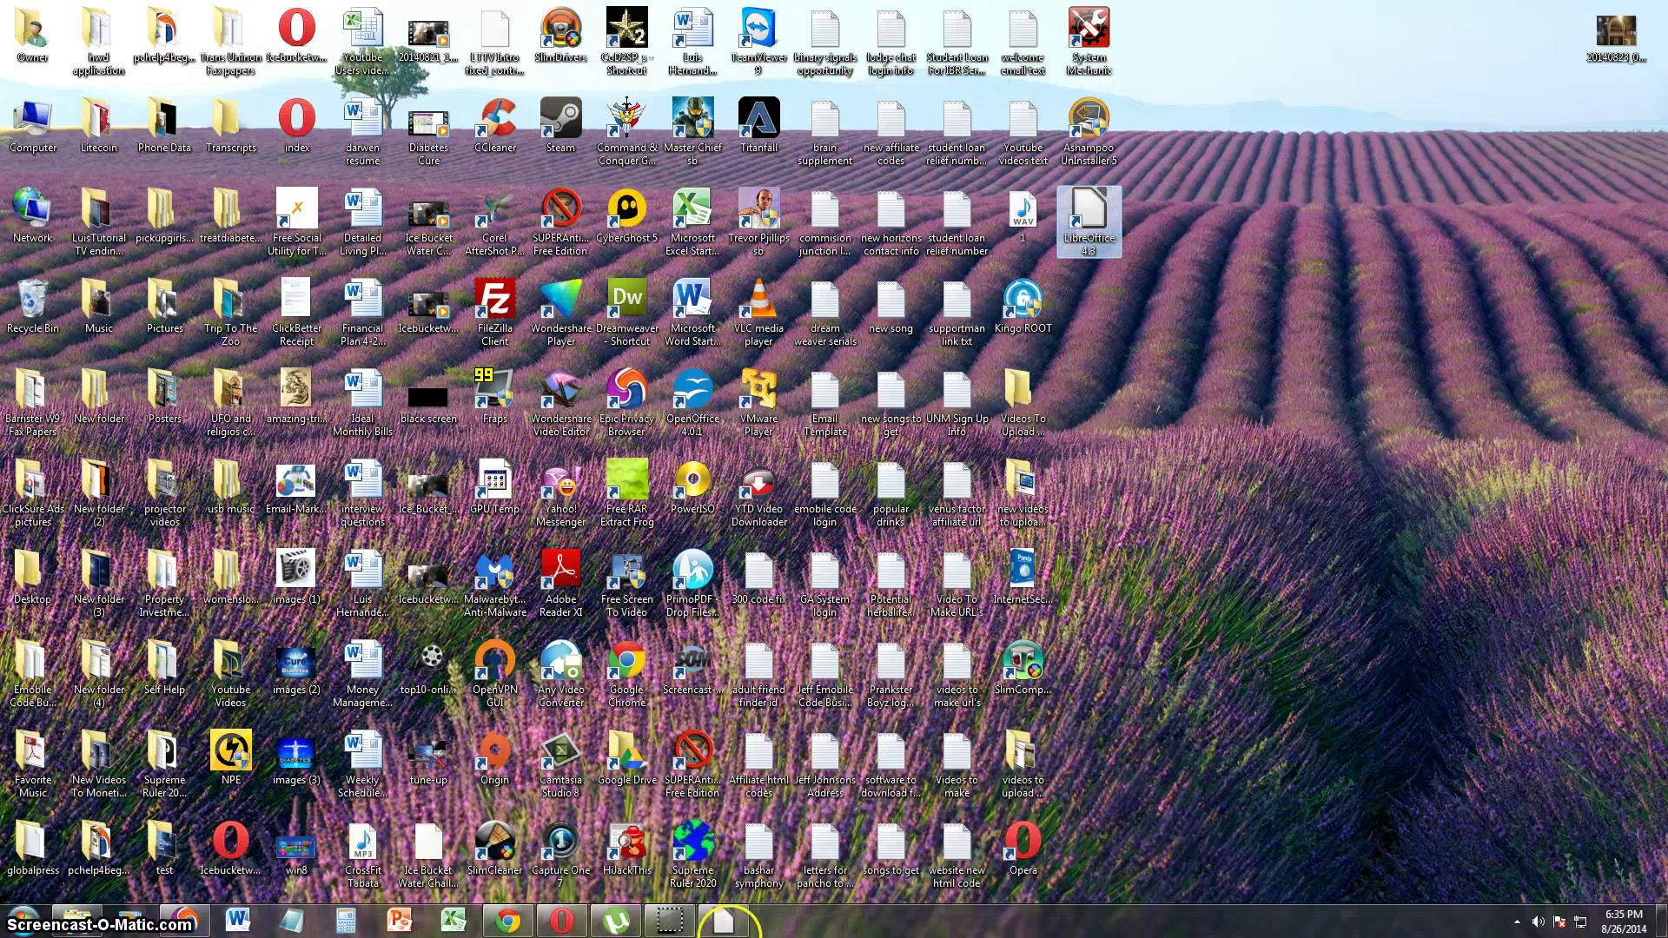
pyautogui.click(726, 921)
# Step: Create a new maximized Calc spreadsheet with sample text typed into A1 and B1
pyautogui.click(308, 343)
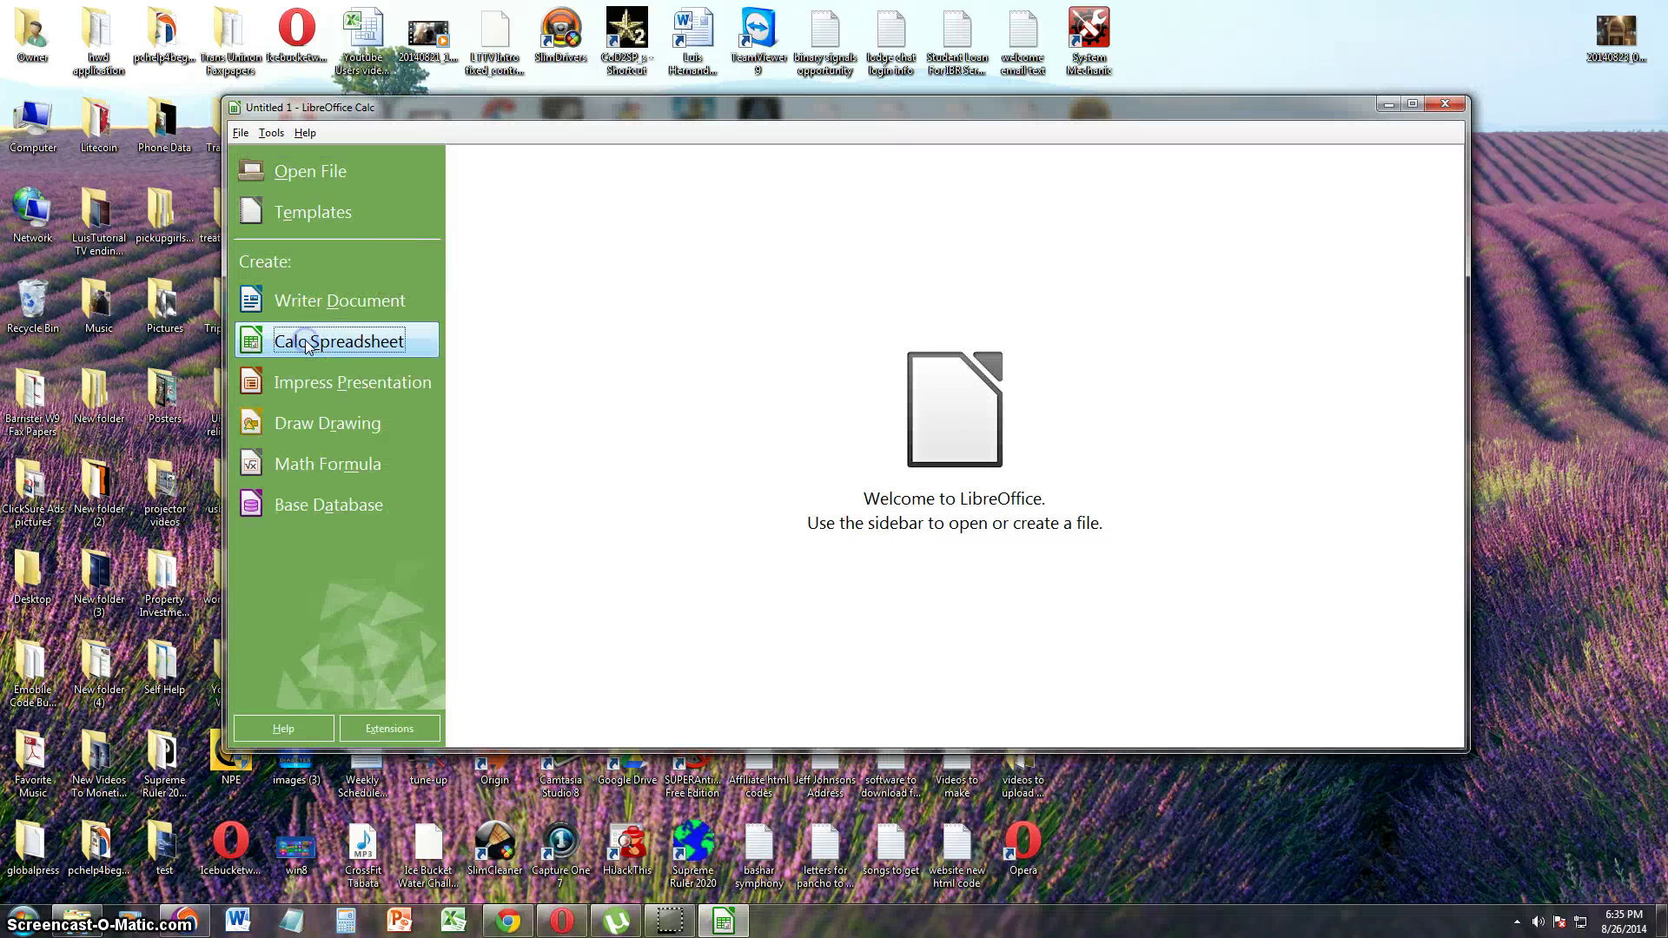
pyautogui.click(1413, 105)
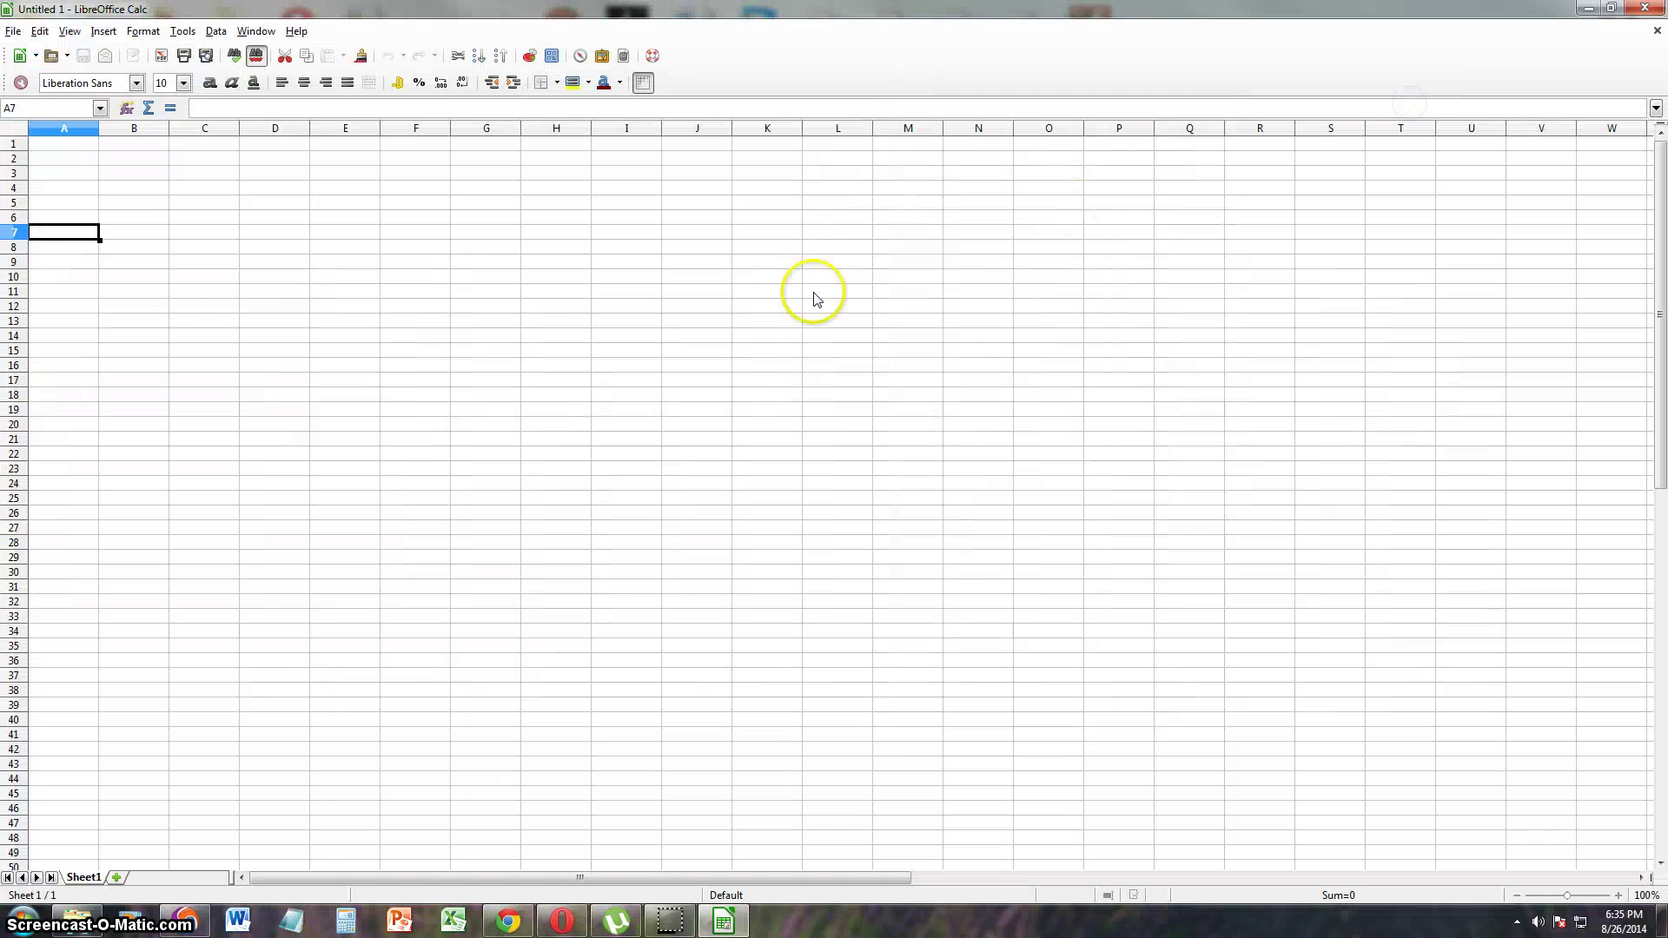
pyautogui.click(78, 263)
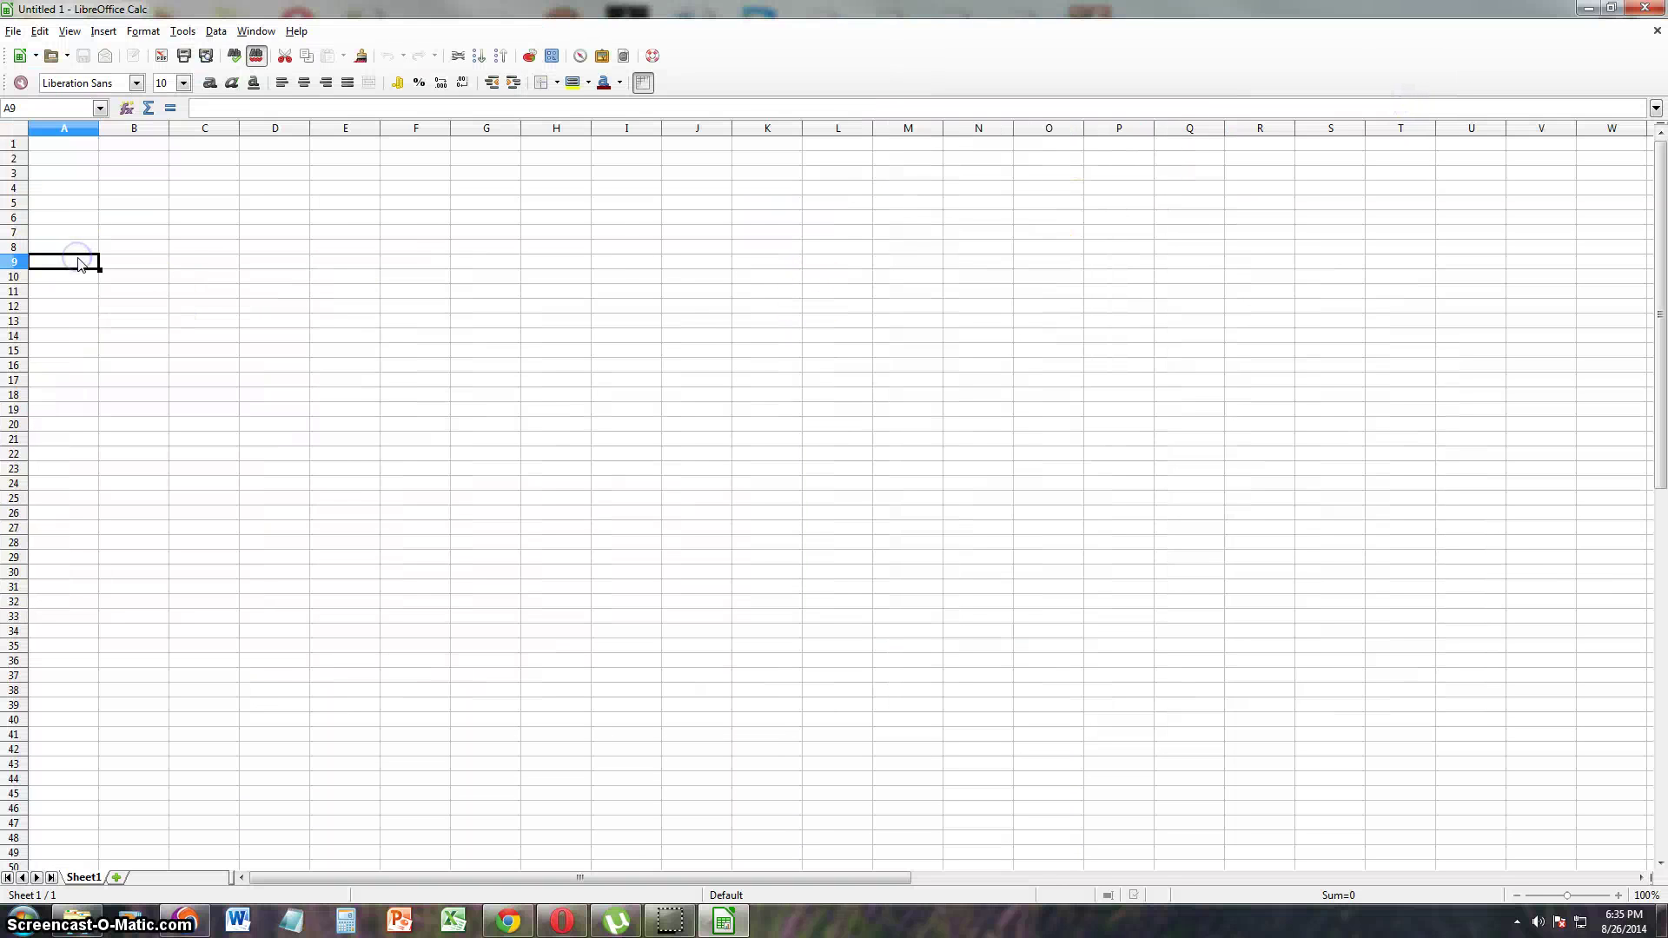
pyautogui.doubleClick(75, 144)
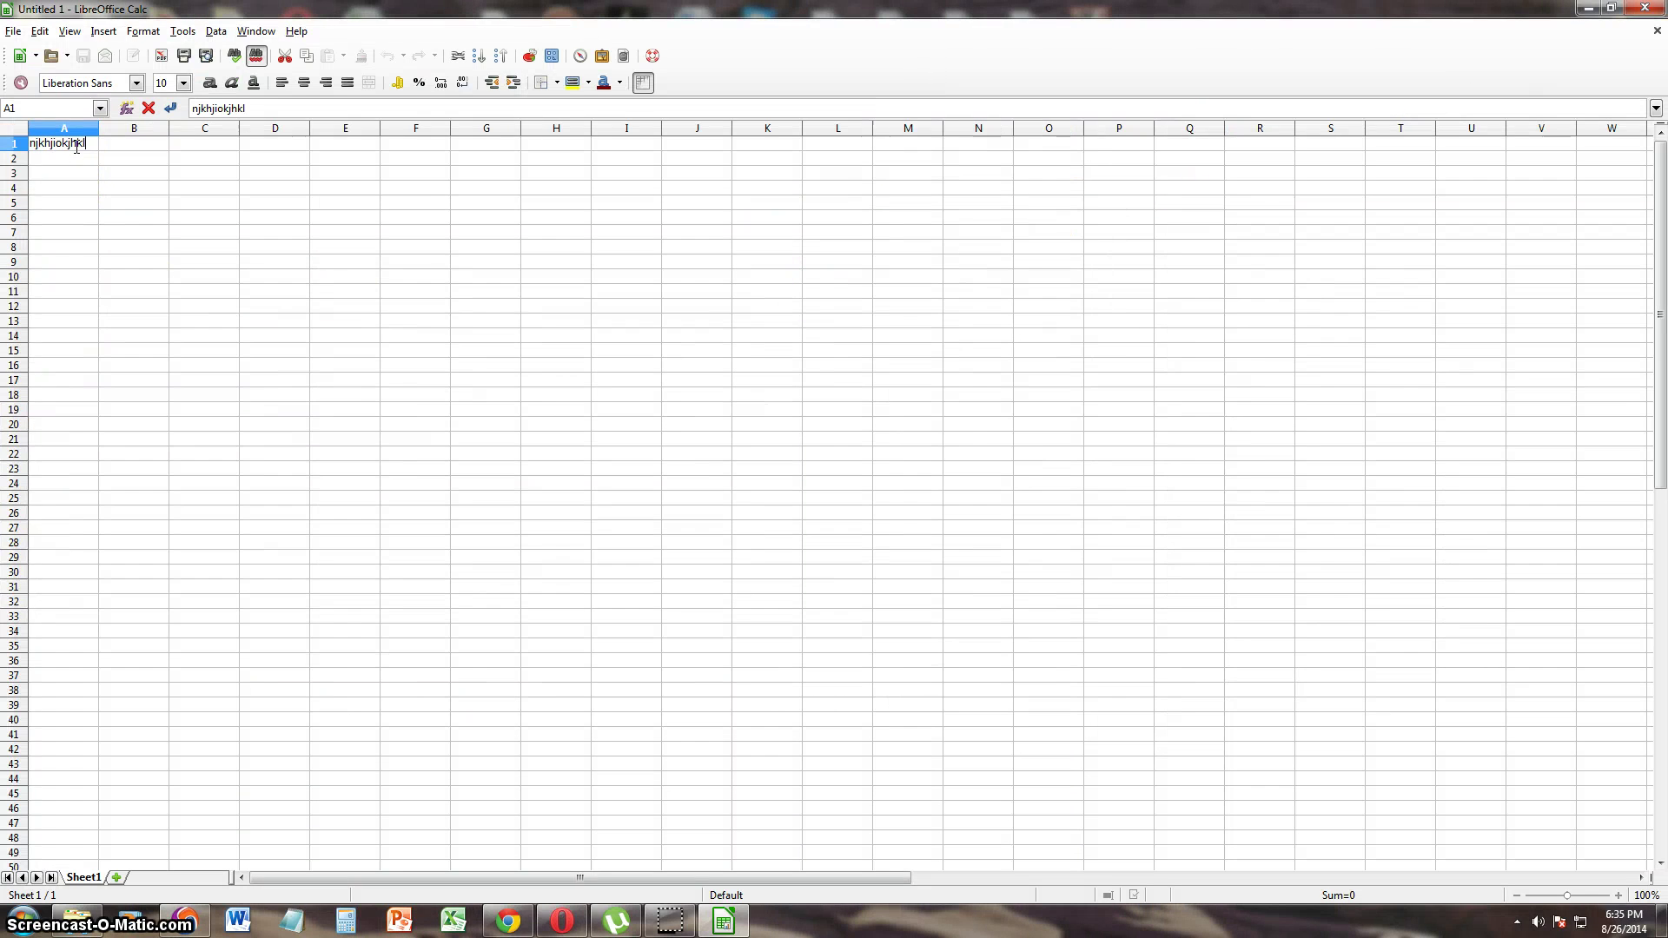
pyautogui.click(115, 146)
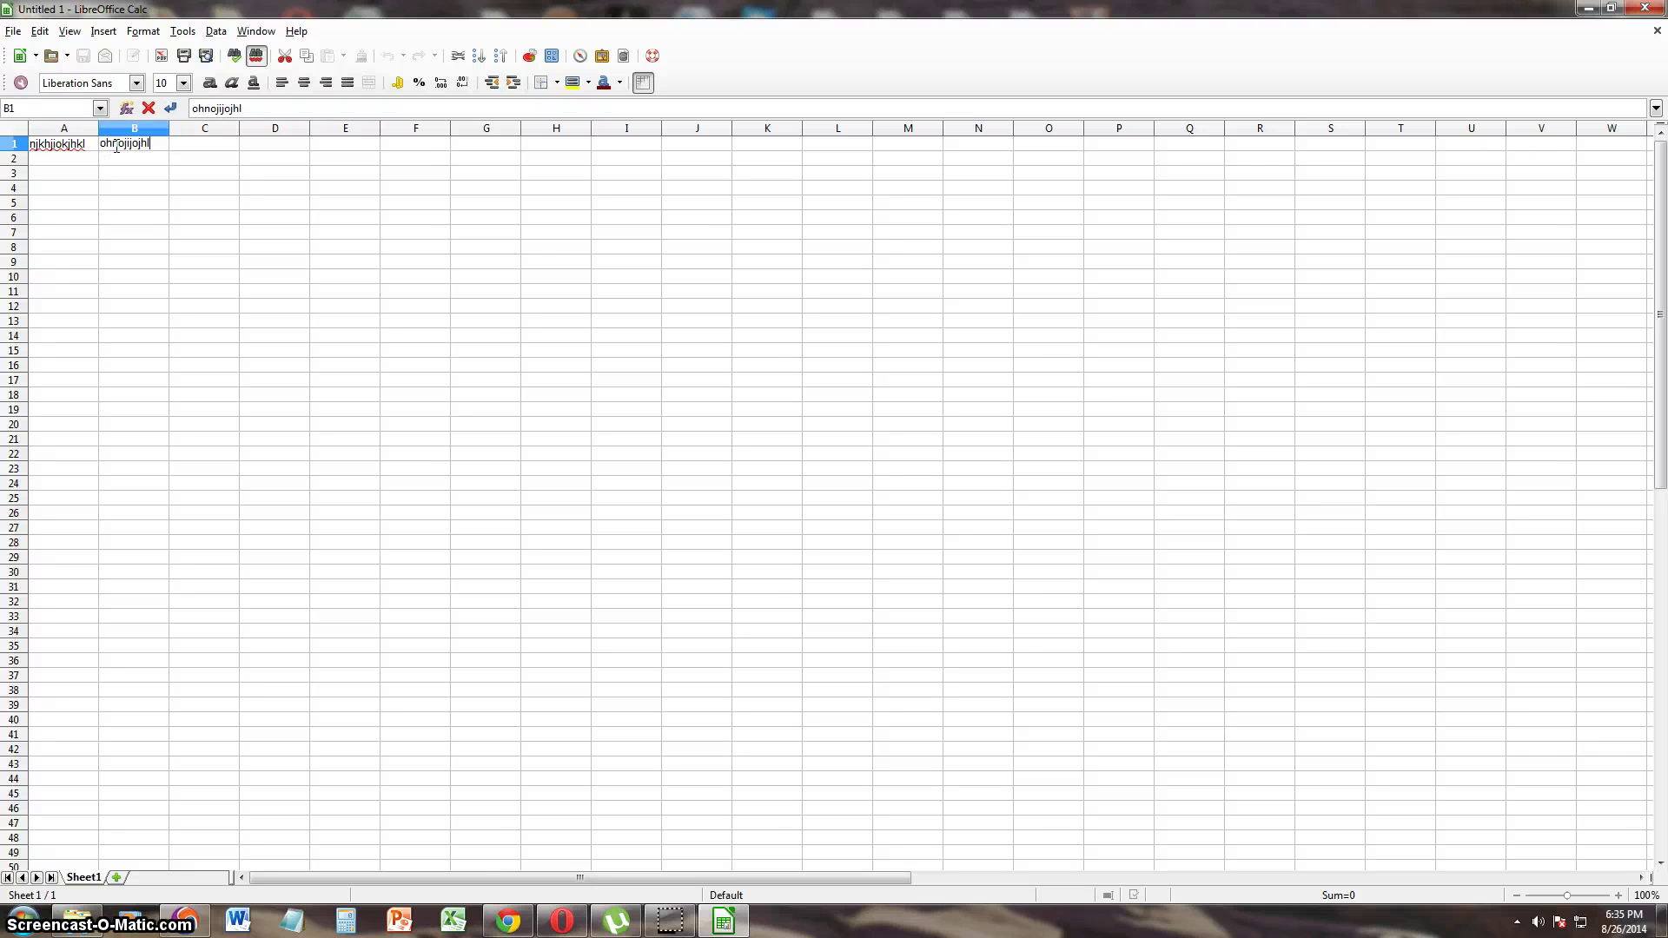
pyautogui.click(556, 273)
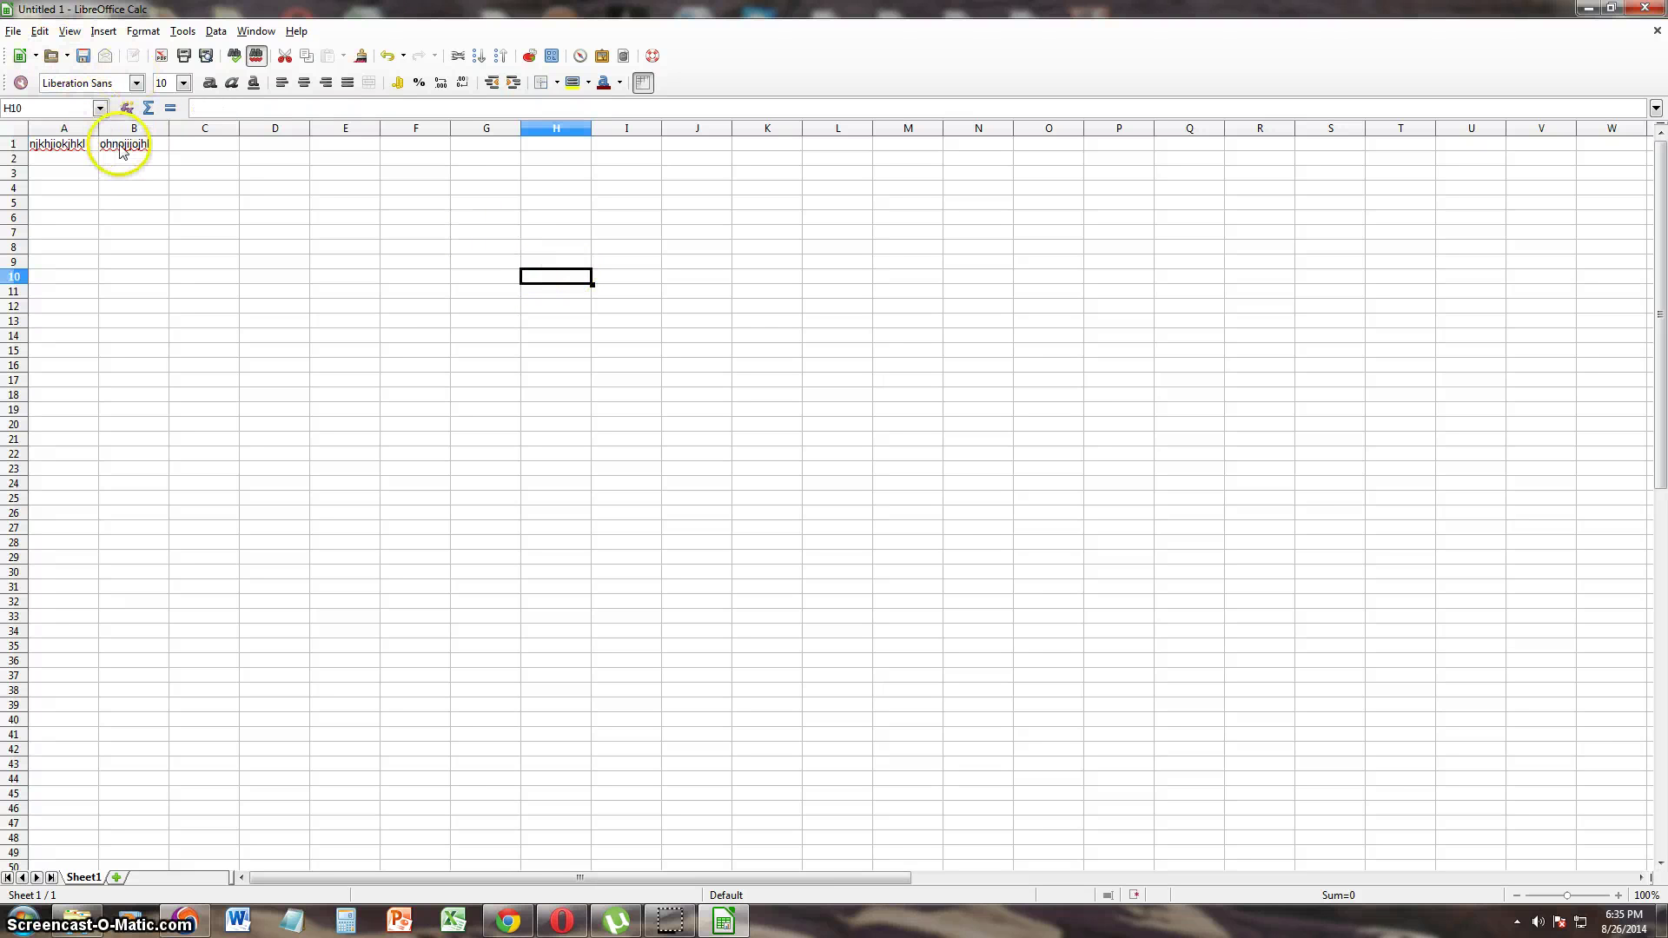
# Step: Merge and centre A1:B1, keeping B1's text in the combined cell
pyautogui.moveTo(65, 145); pyautogui.dragTo(101, 147)
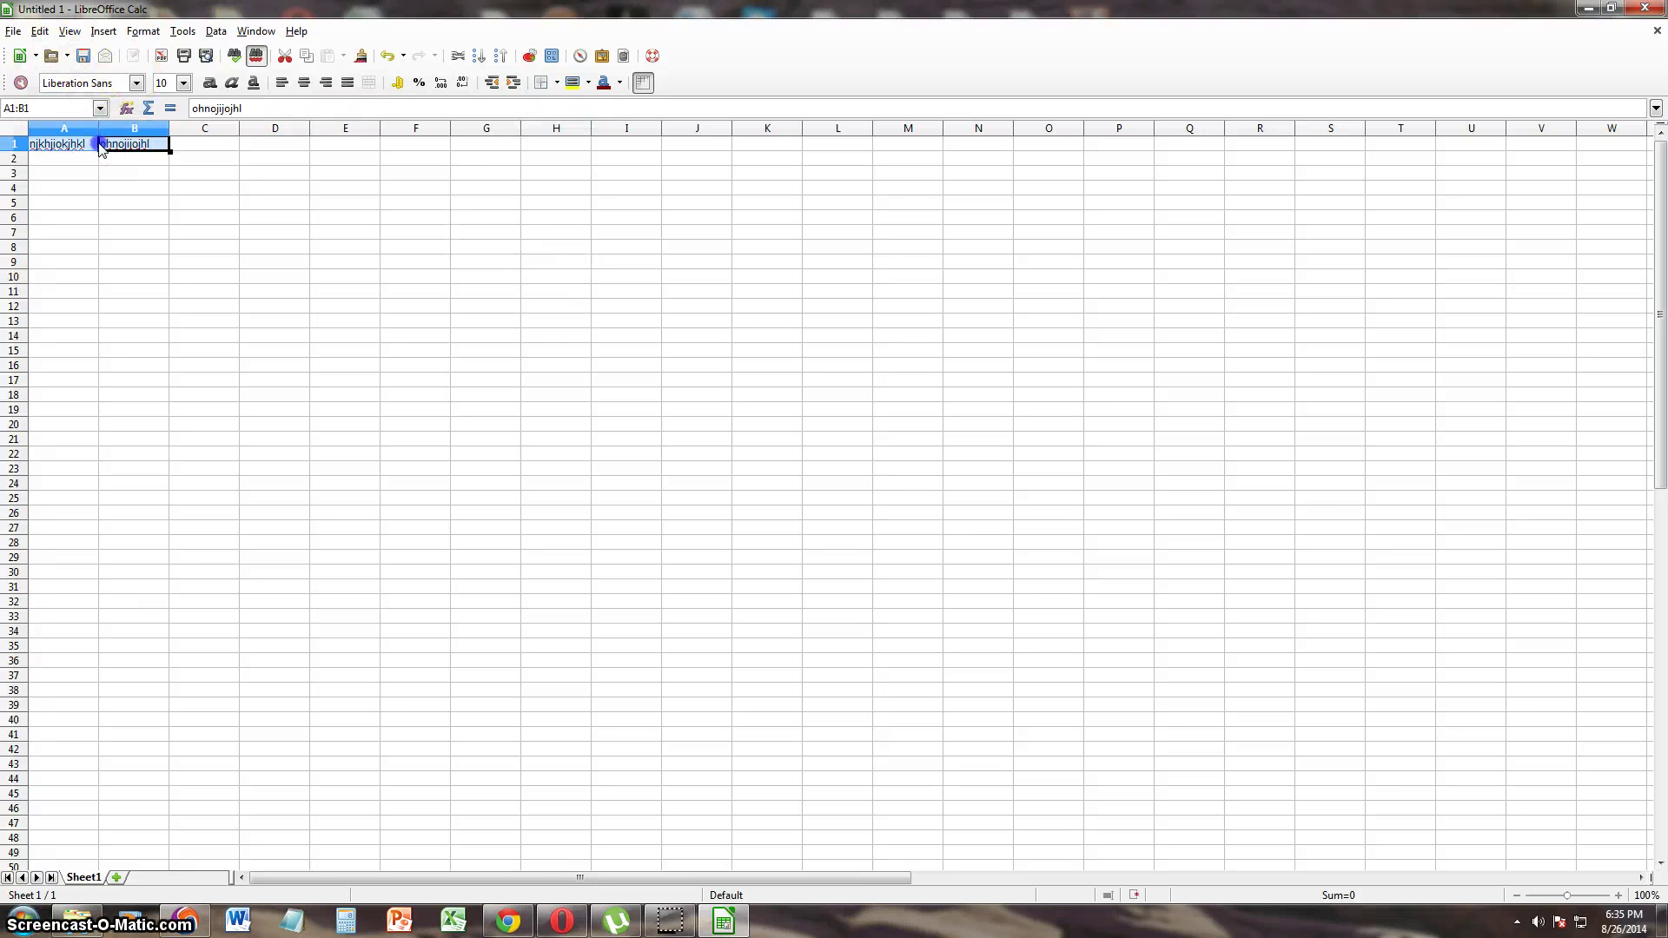
pyautogui.click(370, 83)
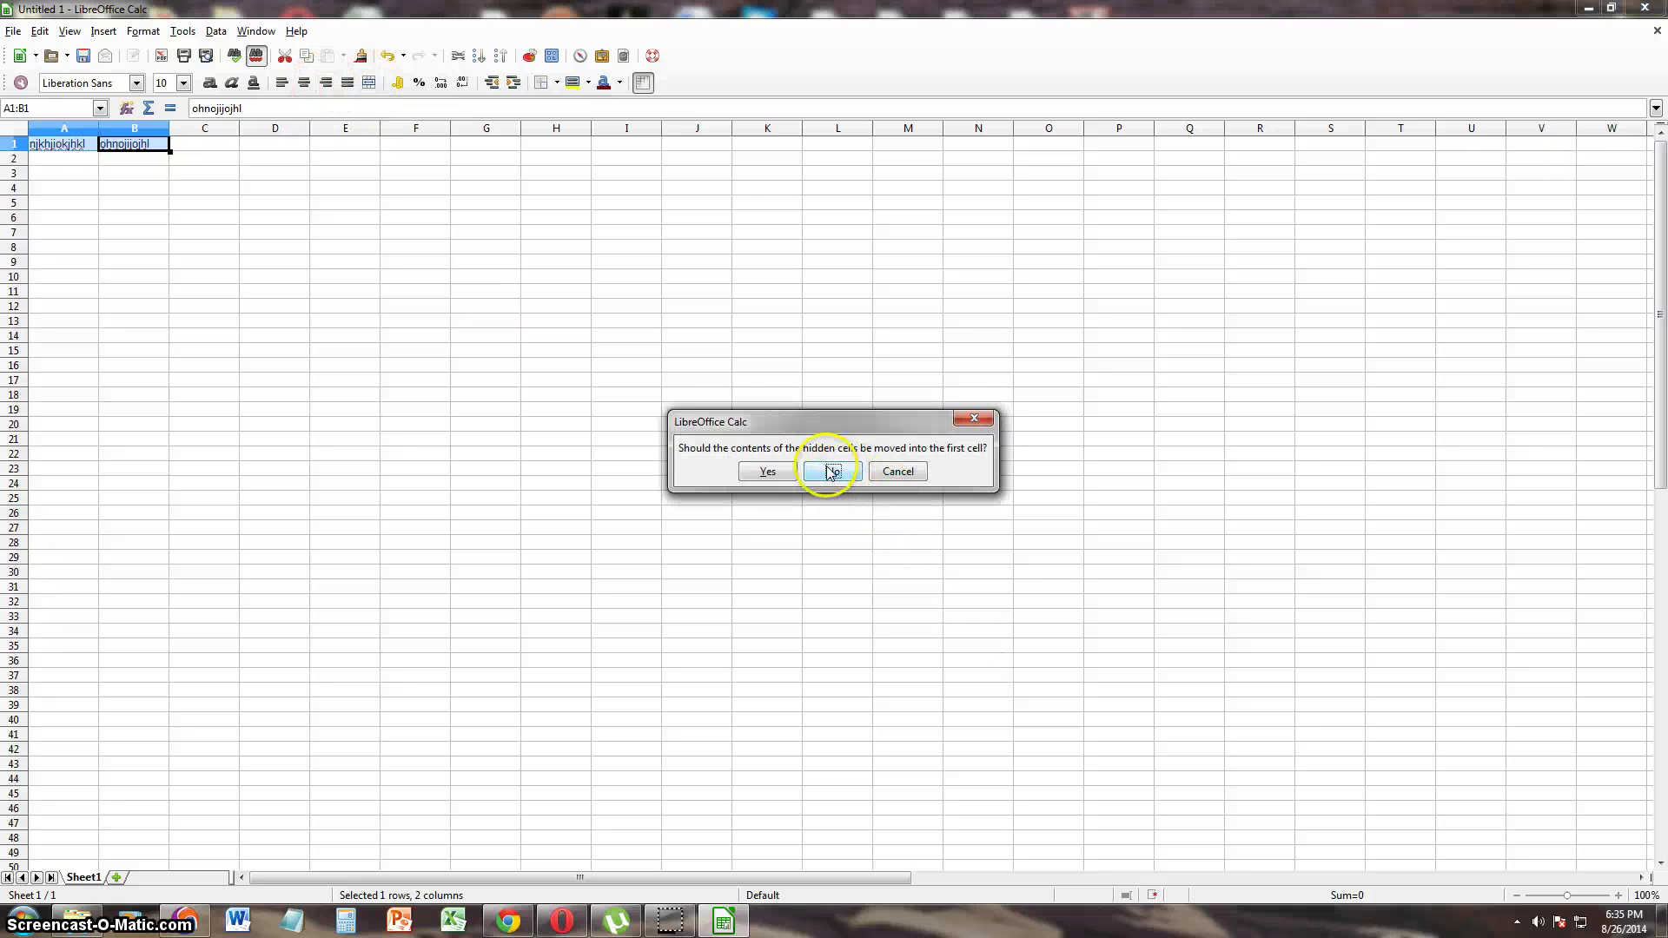
pyautogui.click(791, 473)
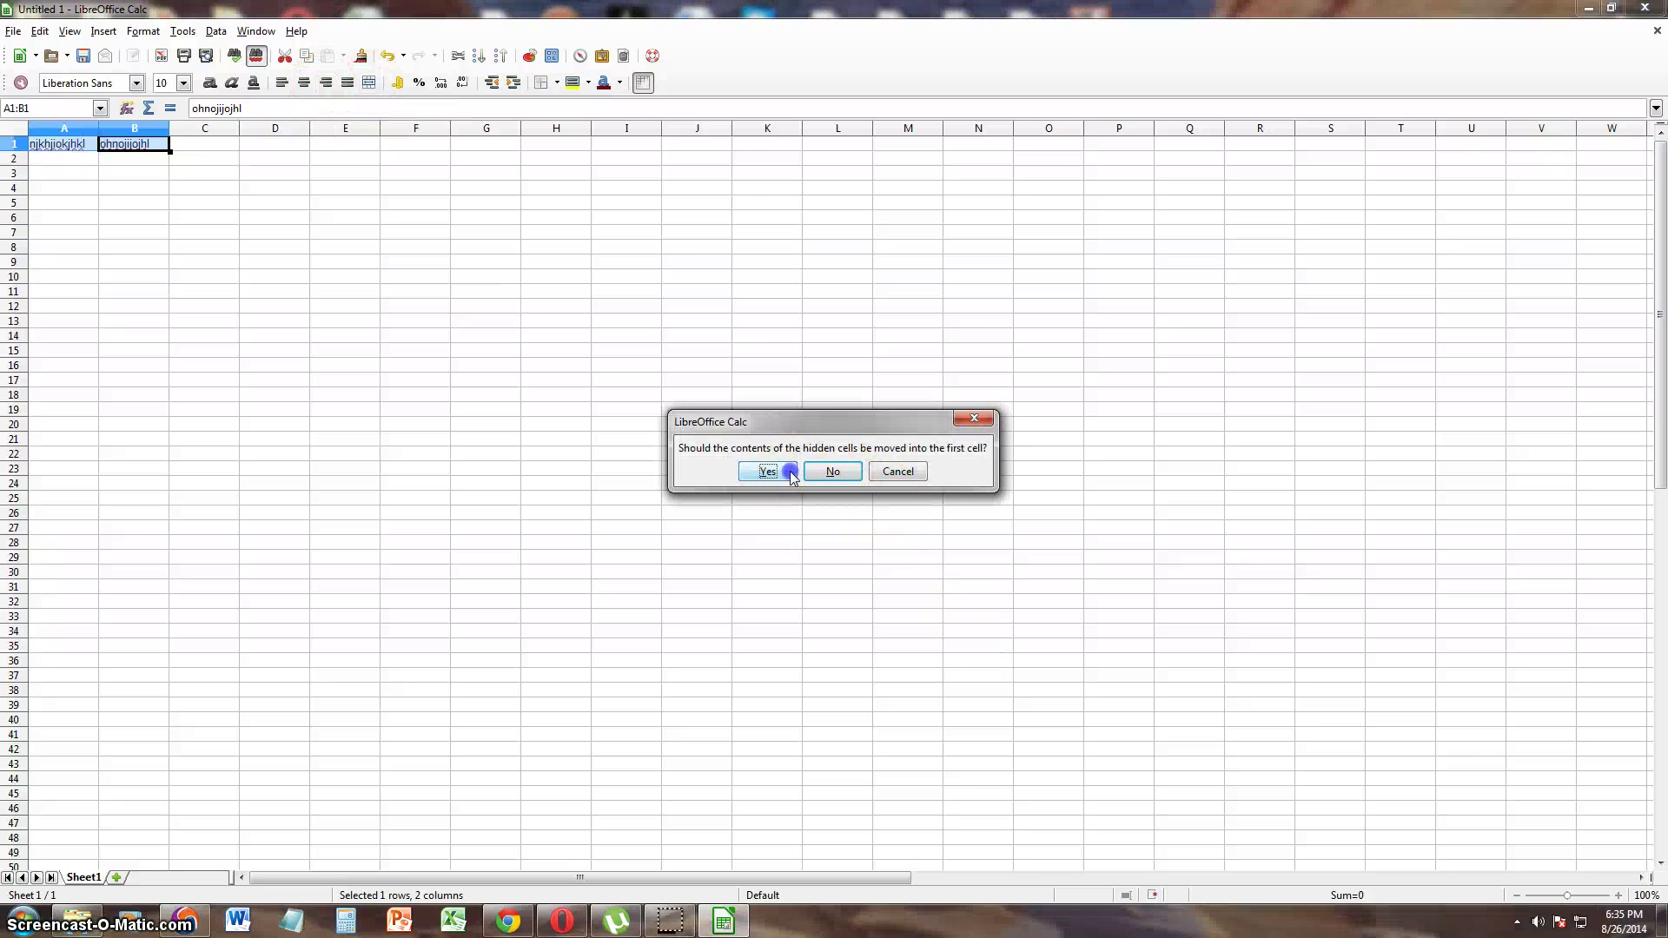
pyautogui.doubleClick(119, 148)
pyautogui.click(370, 81)
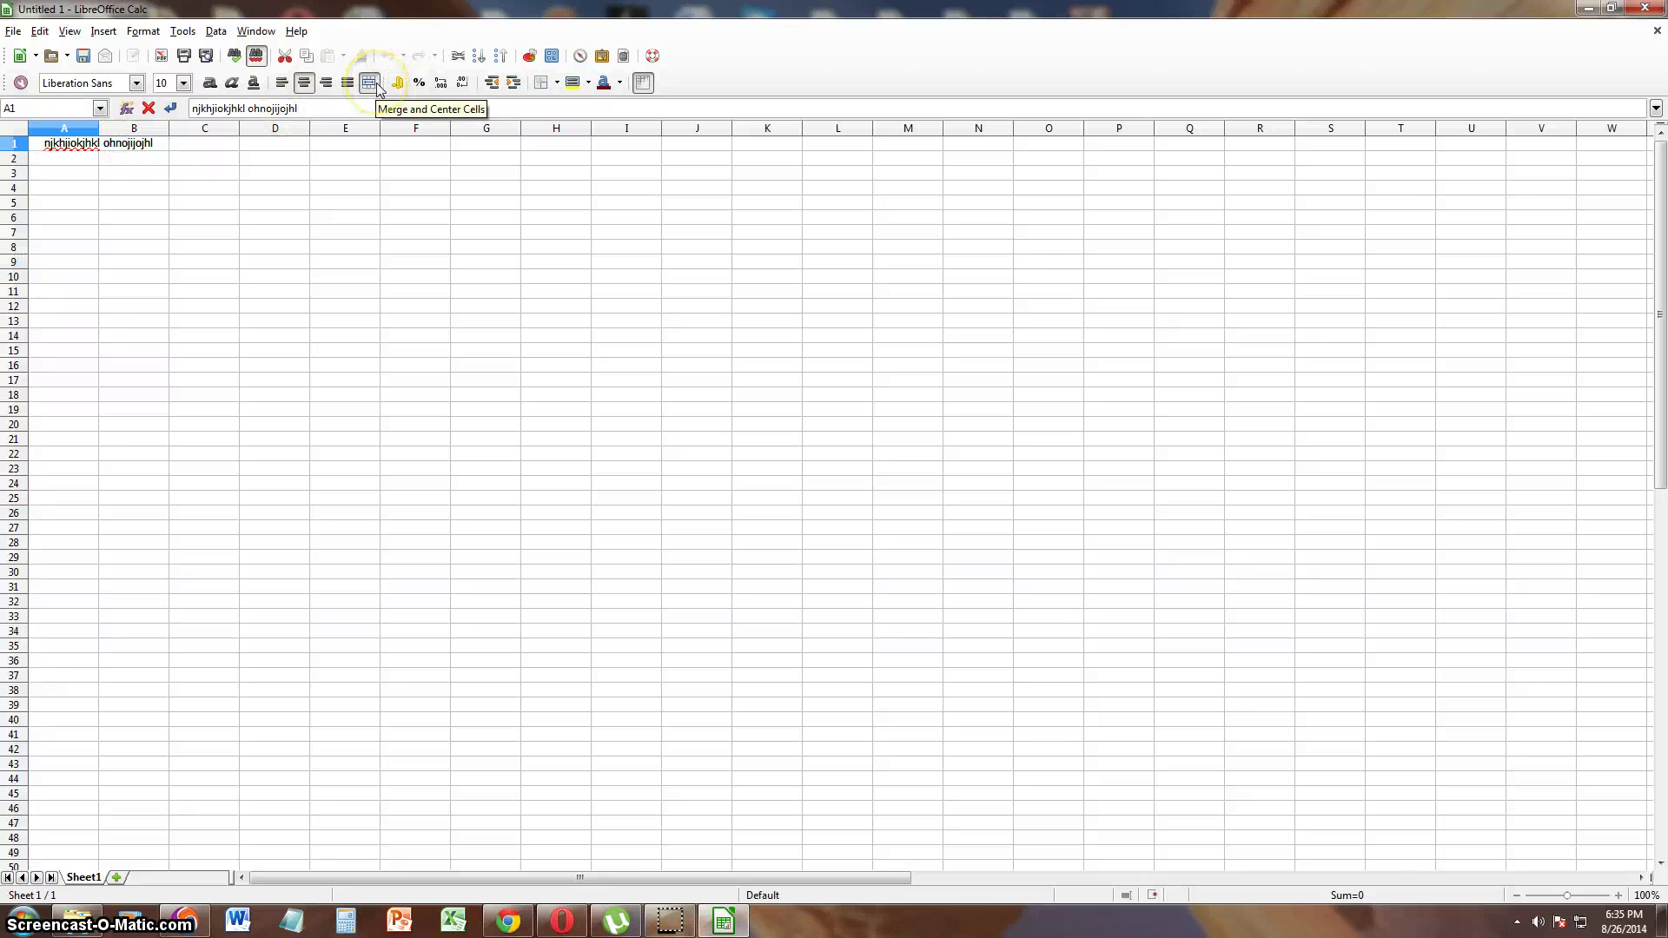
pyautogui.click(204, 201)
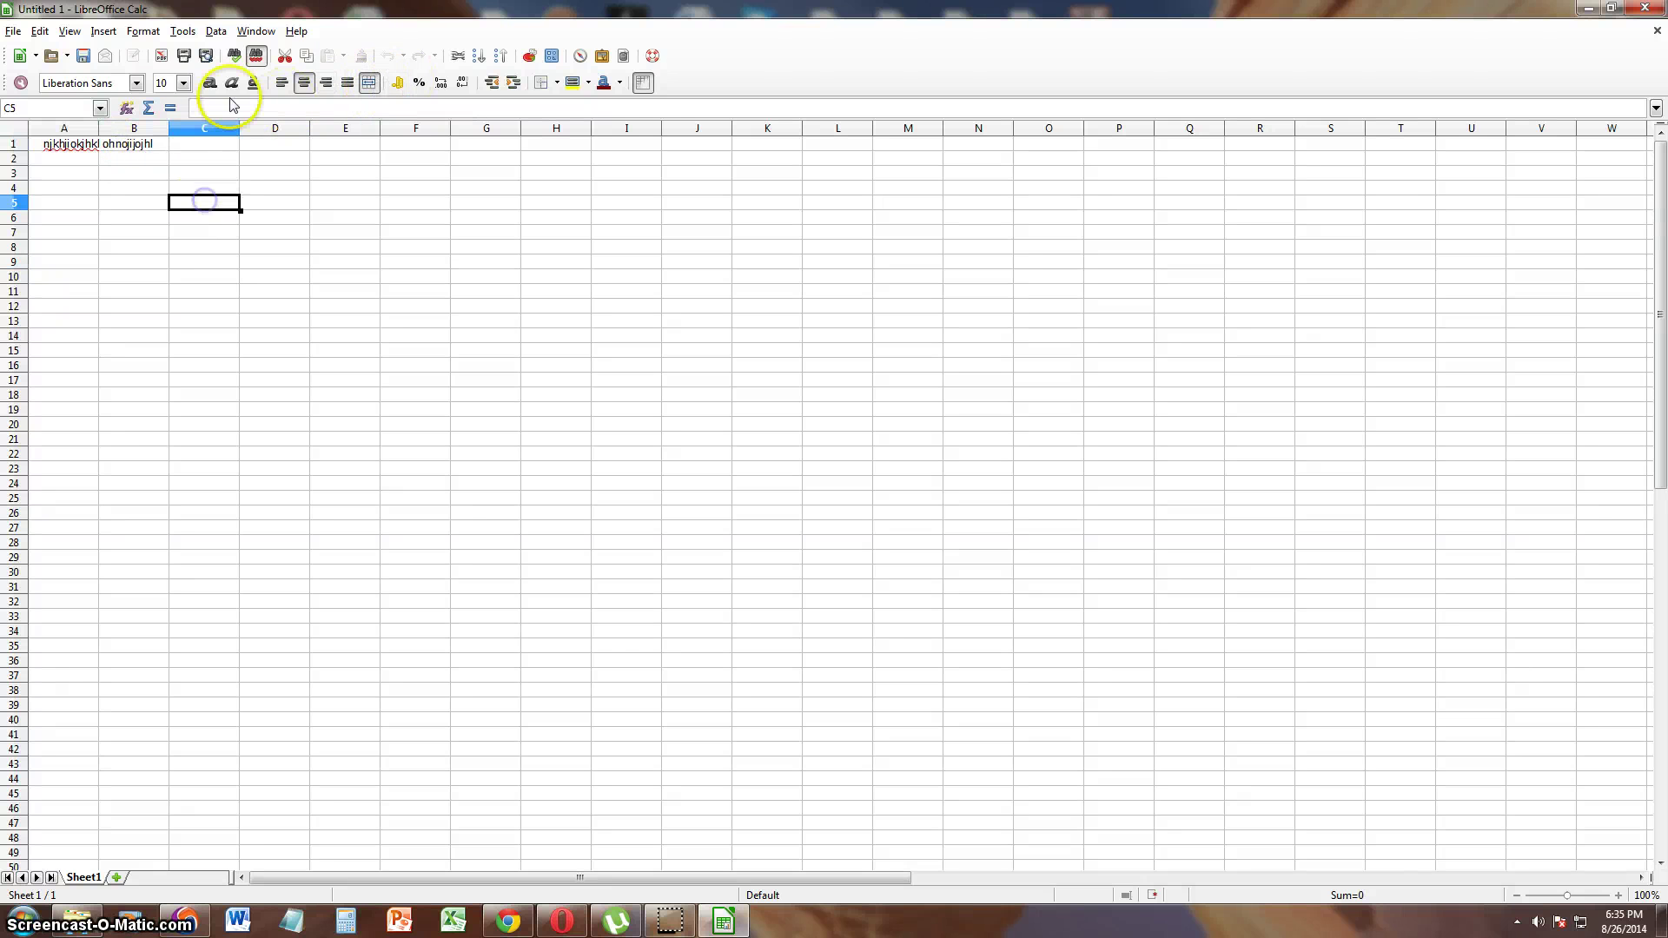
pyautogui.click(224, 108)
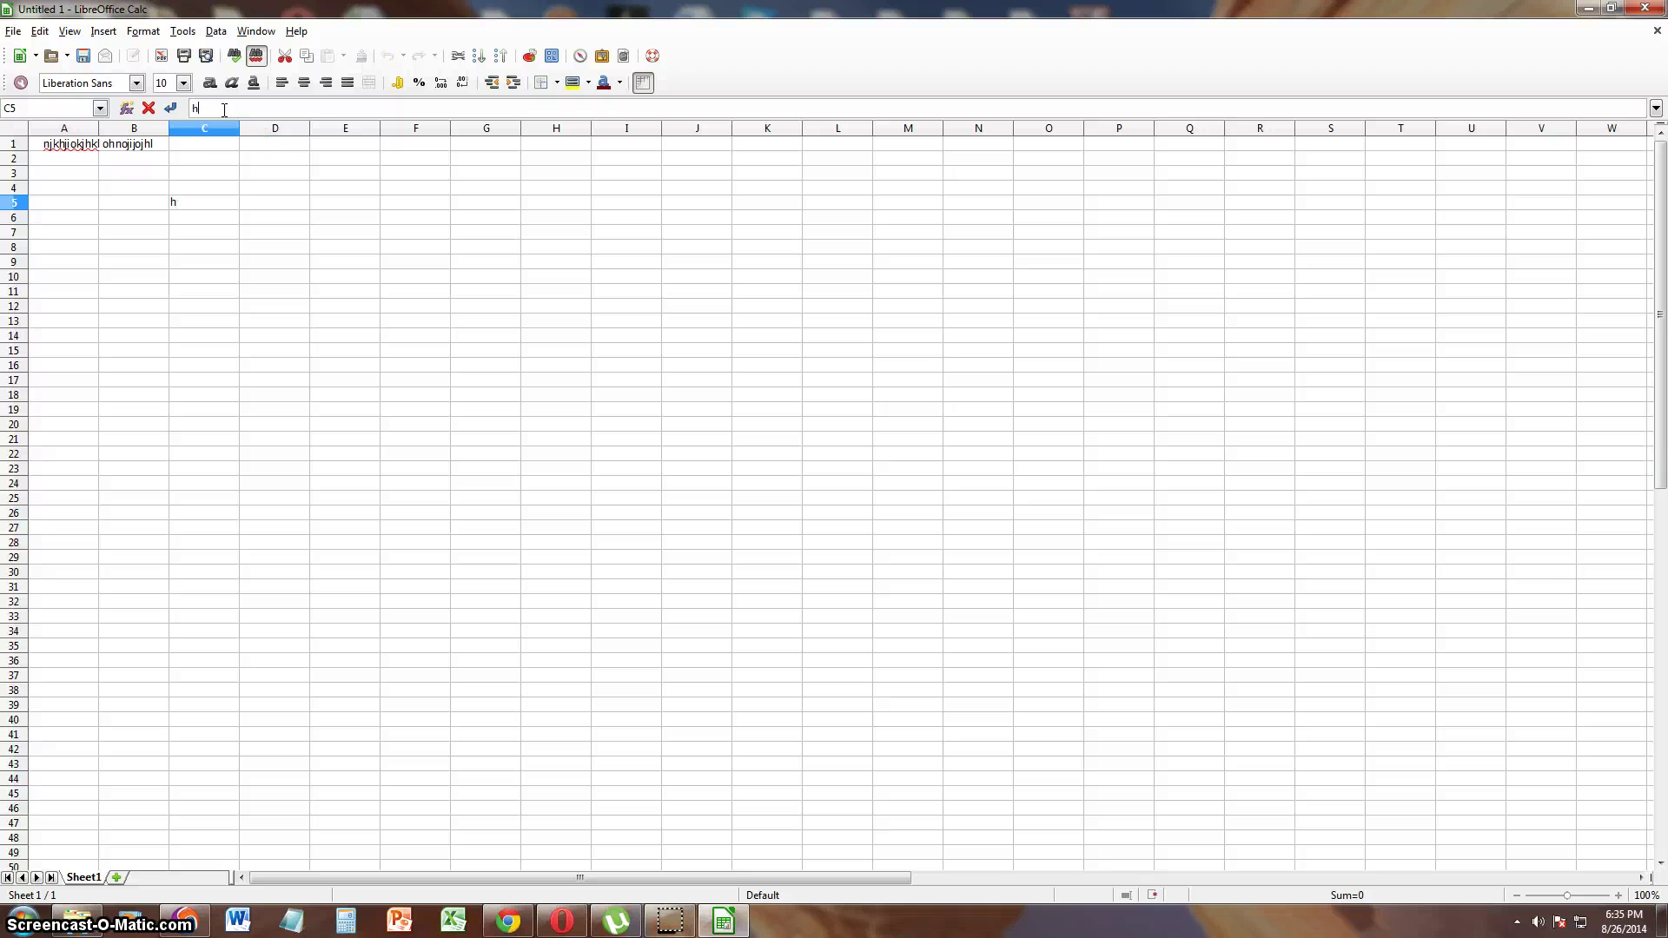
pyautogui.write('109+')
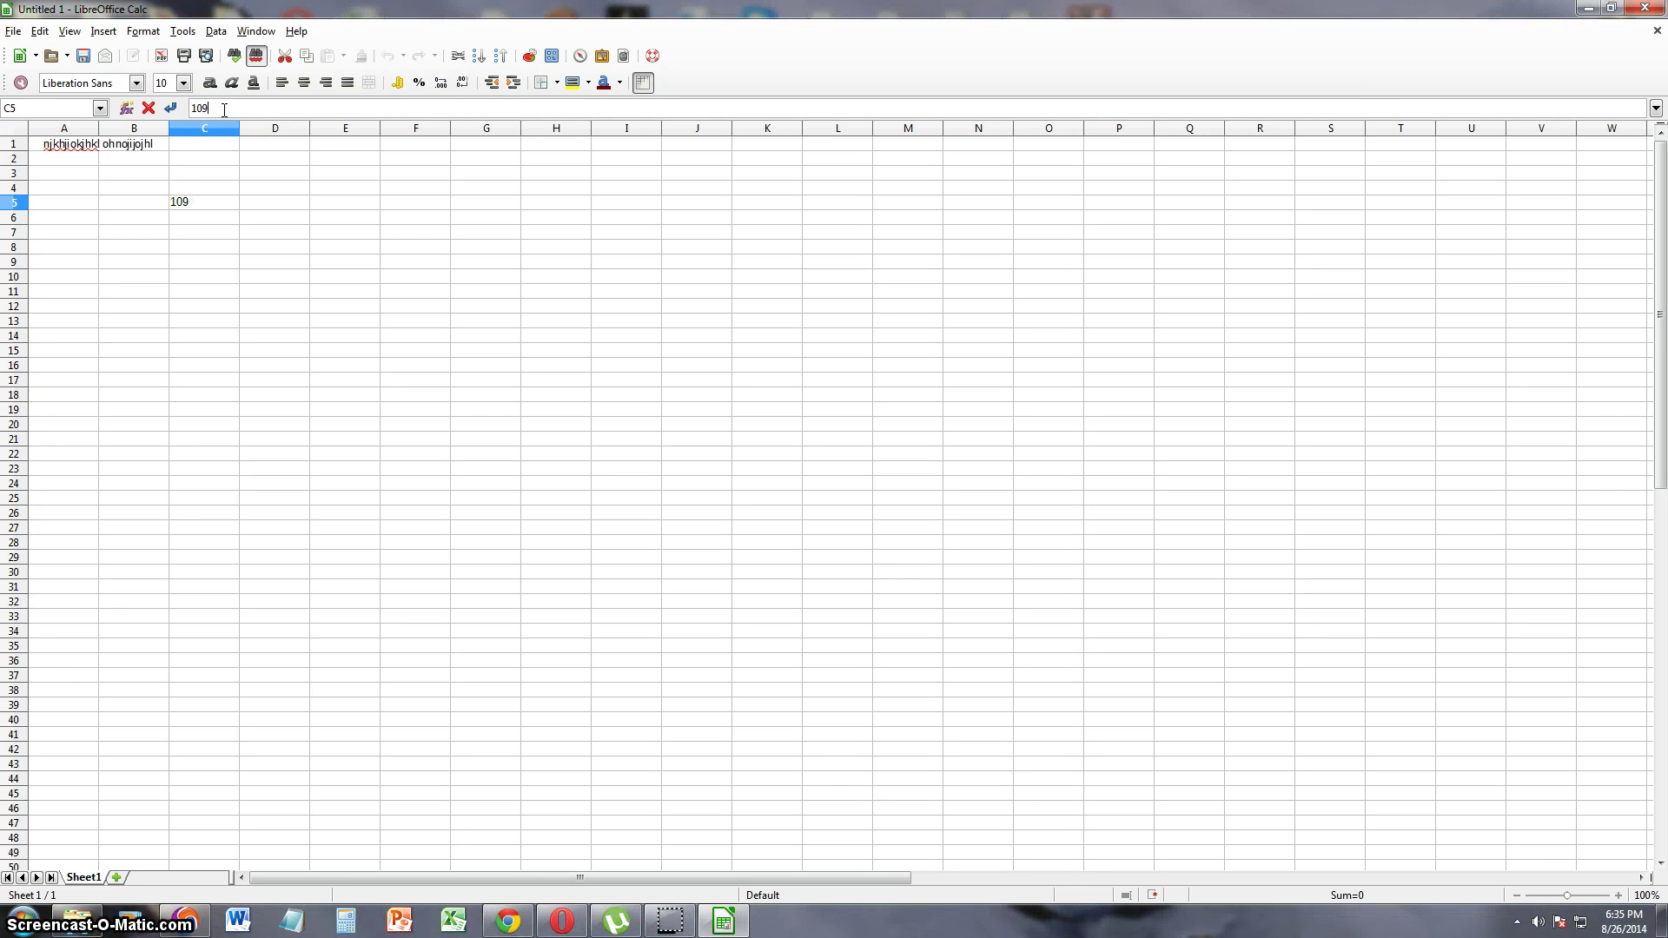
pyautogui.click(137, 82)
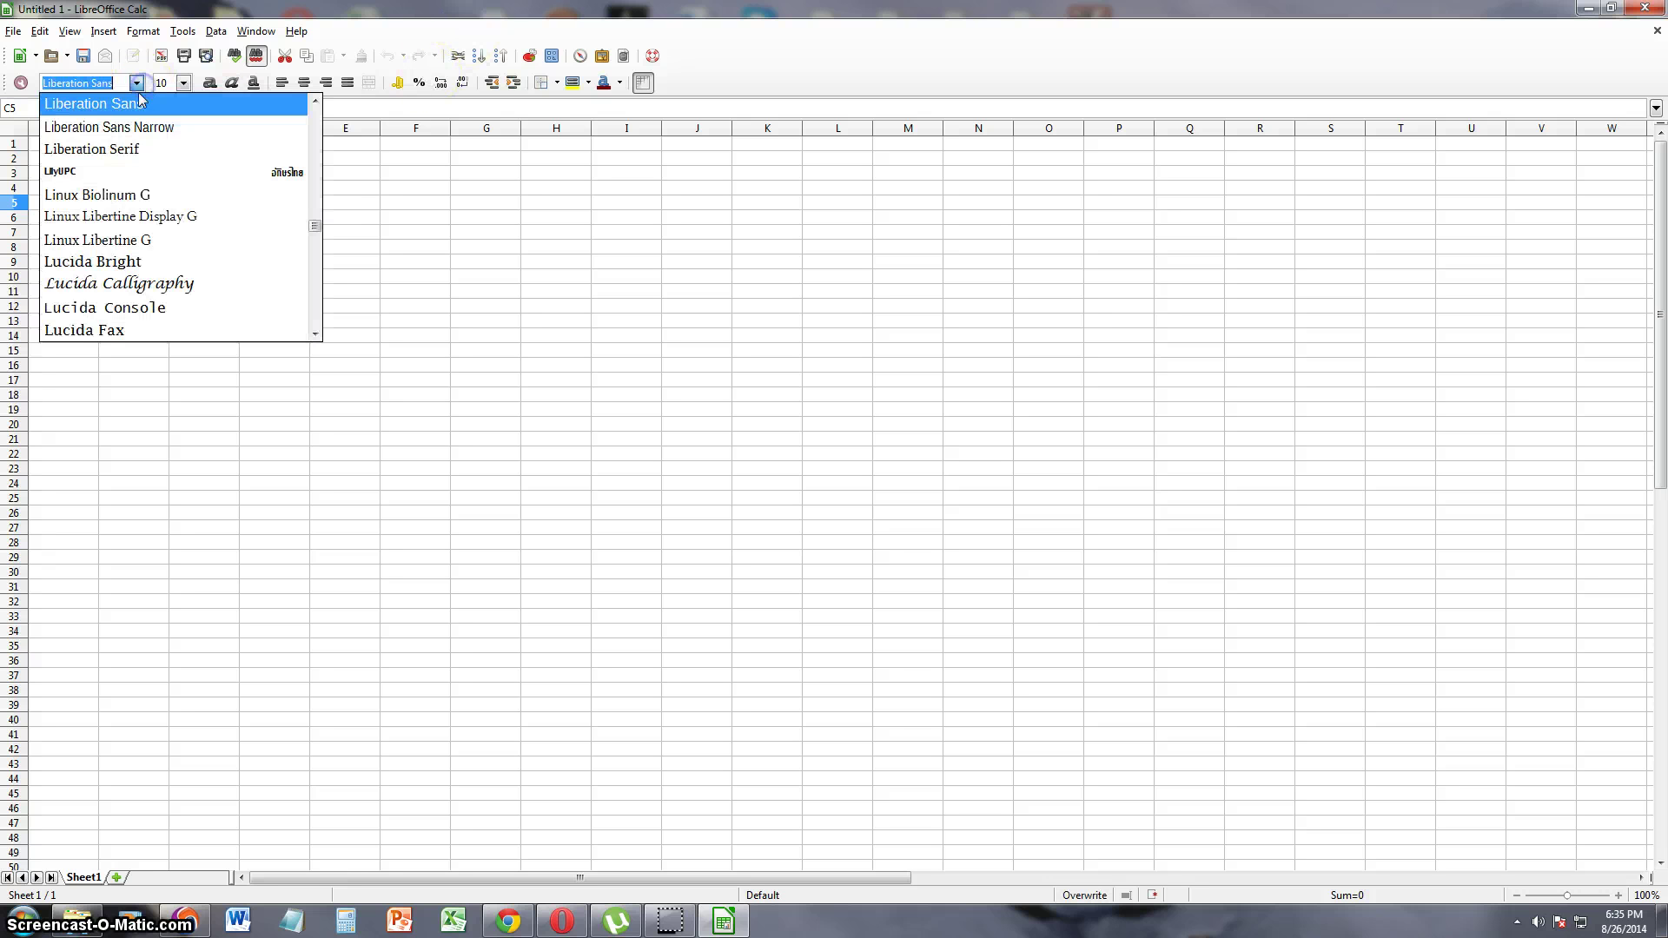
pyautogui.scroll(-2, 193, 187)
pyautogui.scroll(-9, 191, 182)
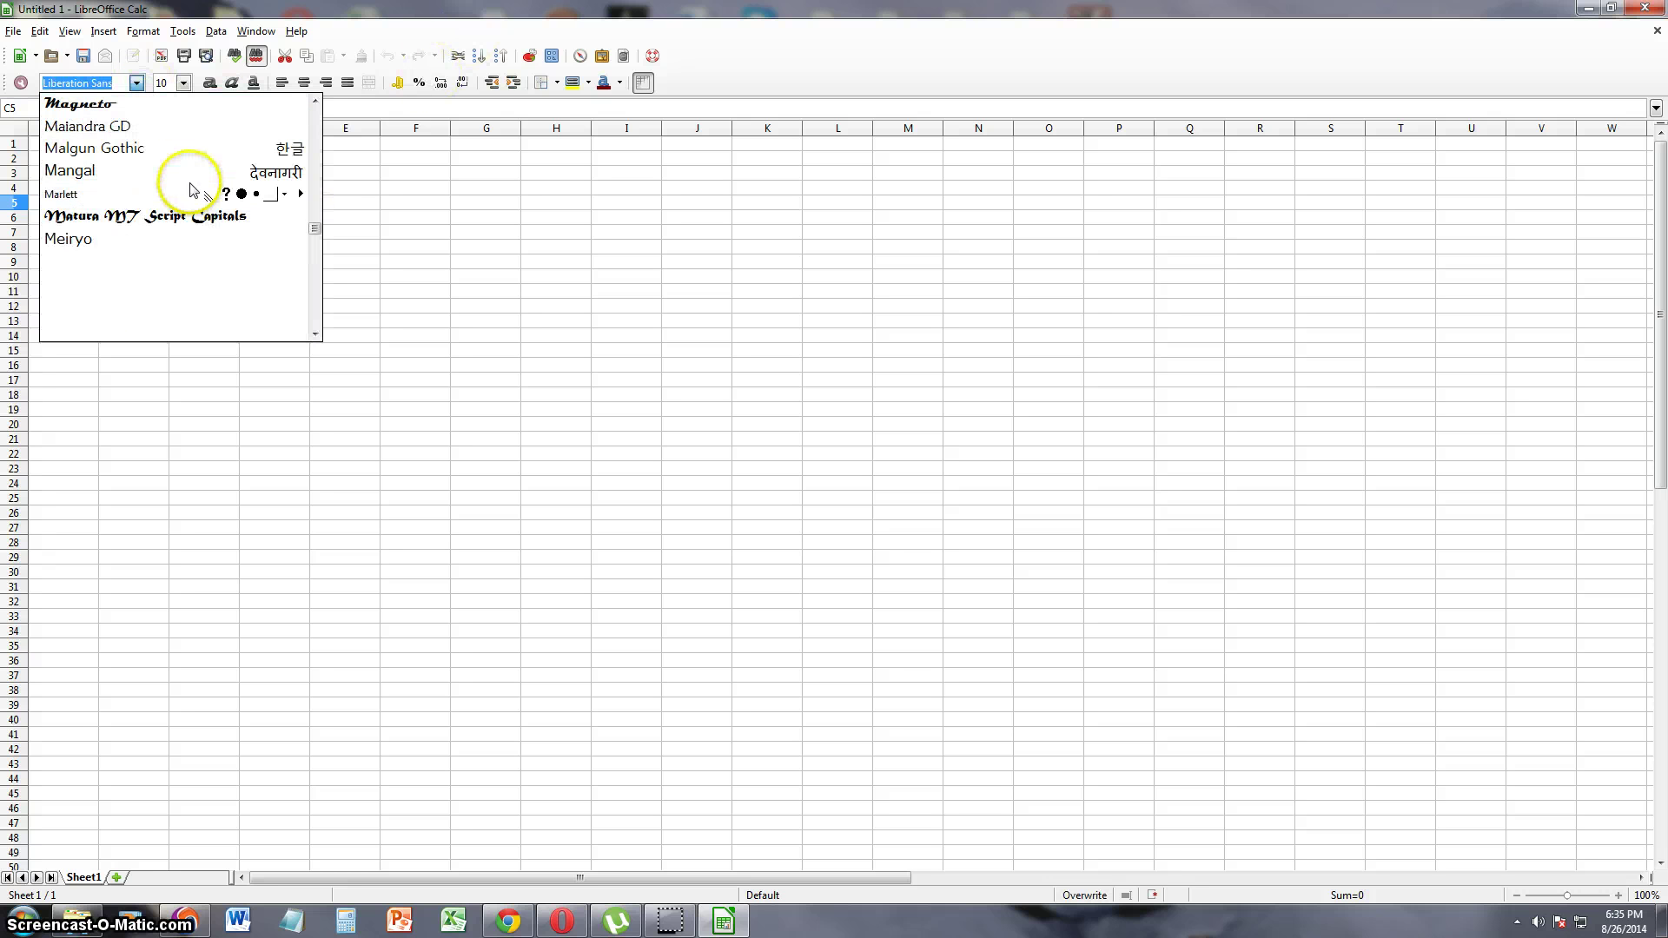
pyautogui.click(549, 363)
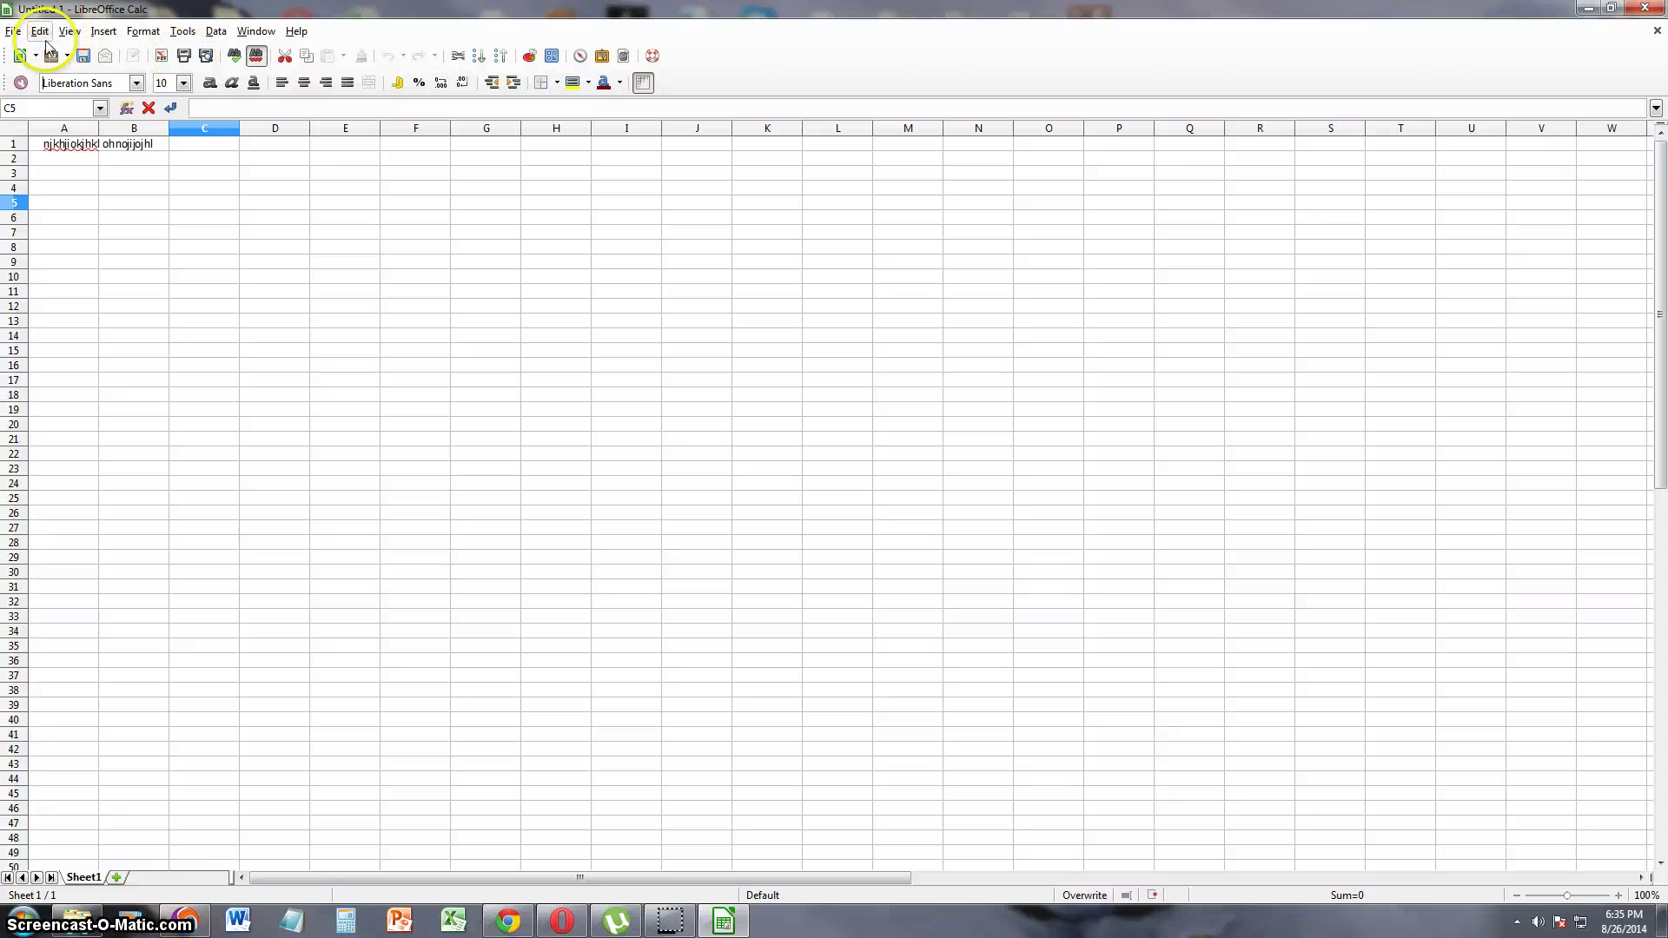
pyautogui.click(13, 32)
pyautogui.click(121, 466)
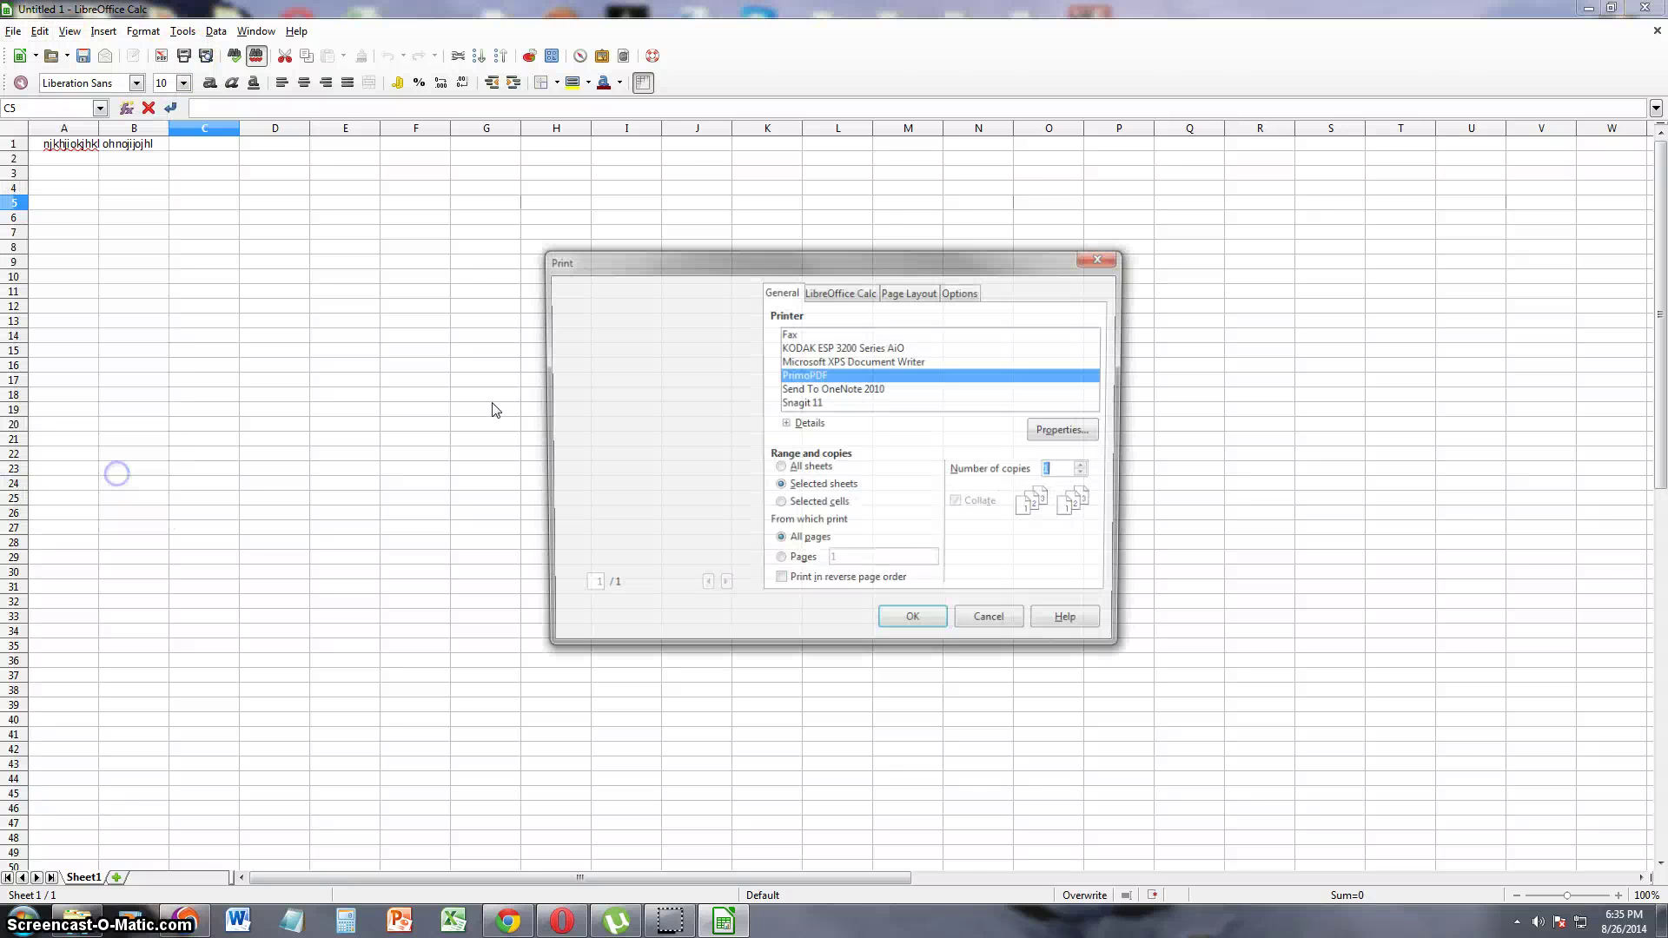
pyautogui.click(1103, 257)
pyautogui.click(298, 186)
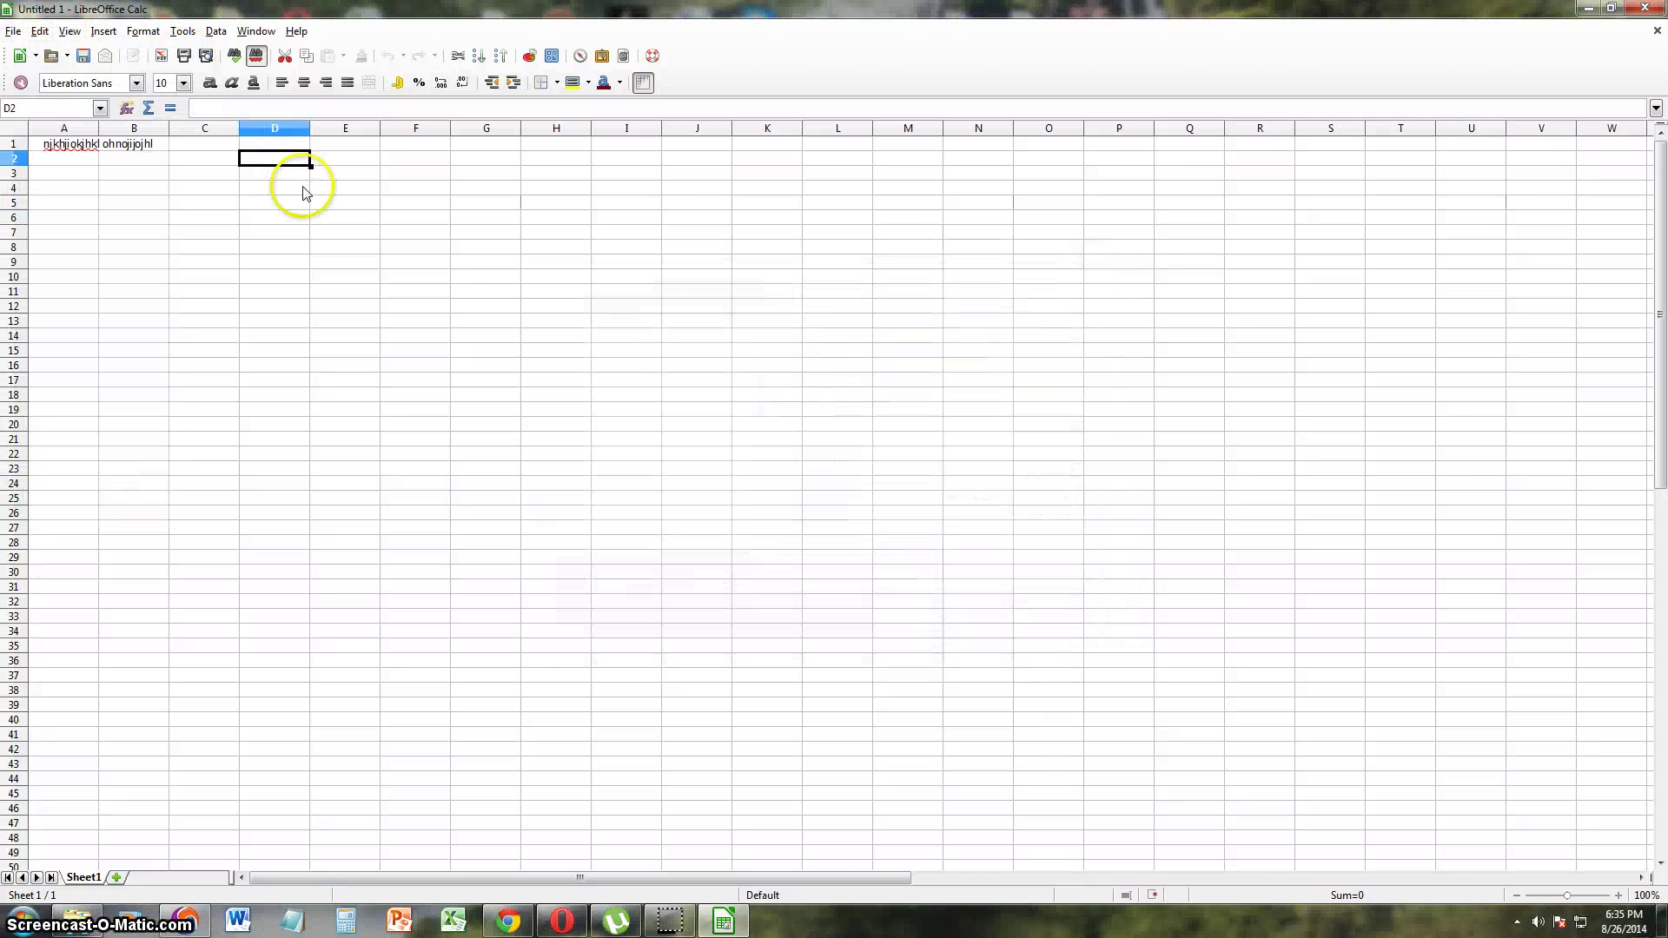
pyautogui.click(334, 232)
# Step: Colour the merged A1 cell's text magenta and give it a background fill
pyautogui.click(123, 150)
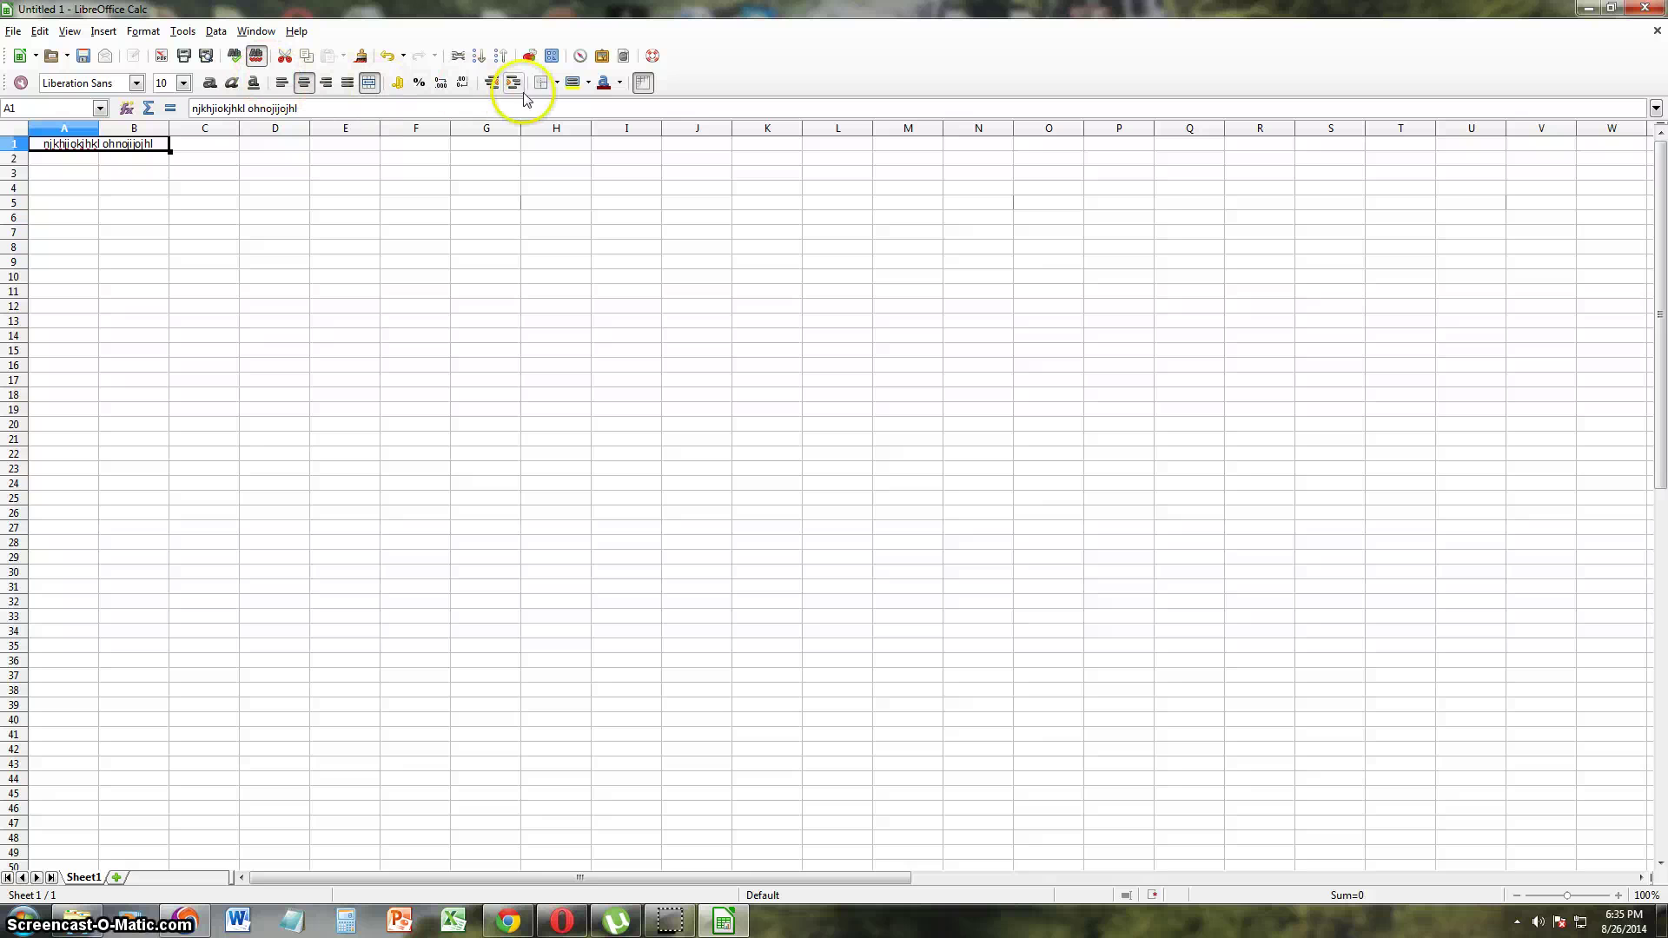
pyautogui.click(620, 83)
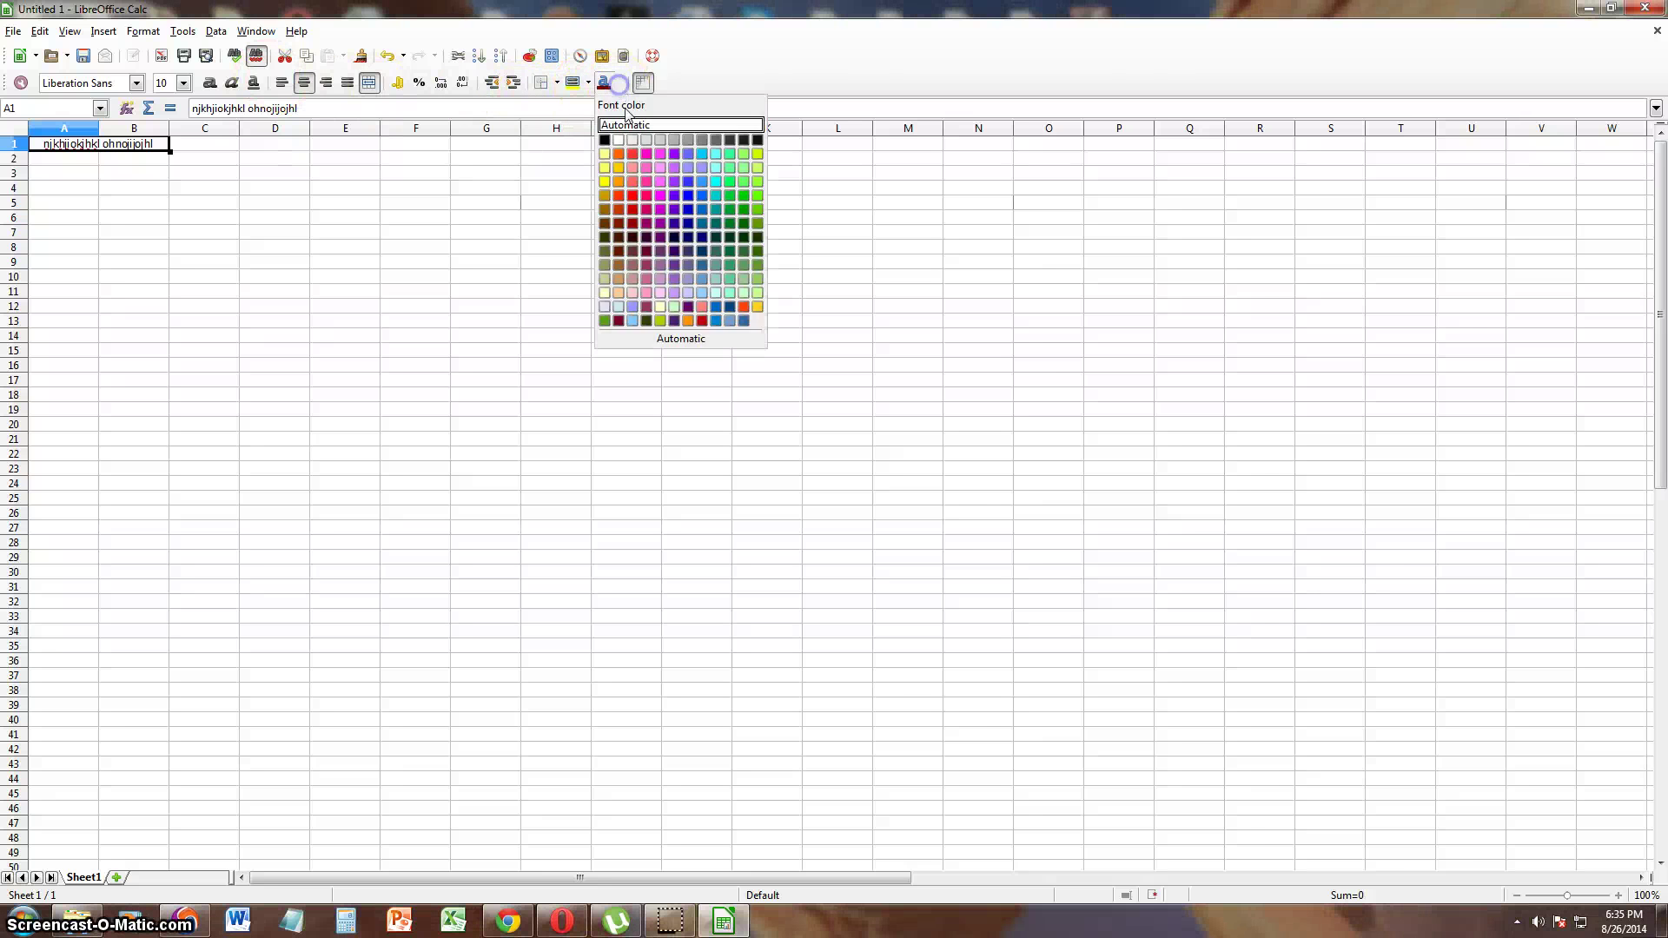
pyautogui.click(656, 191)
pyautogui.click(205, 202)
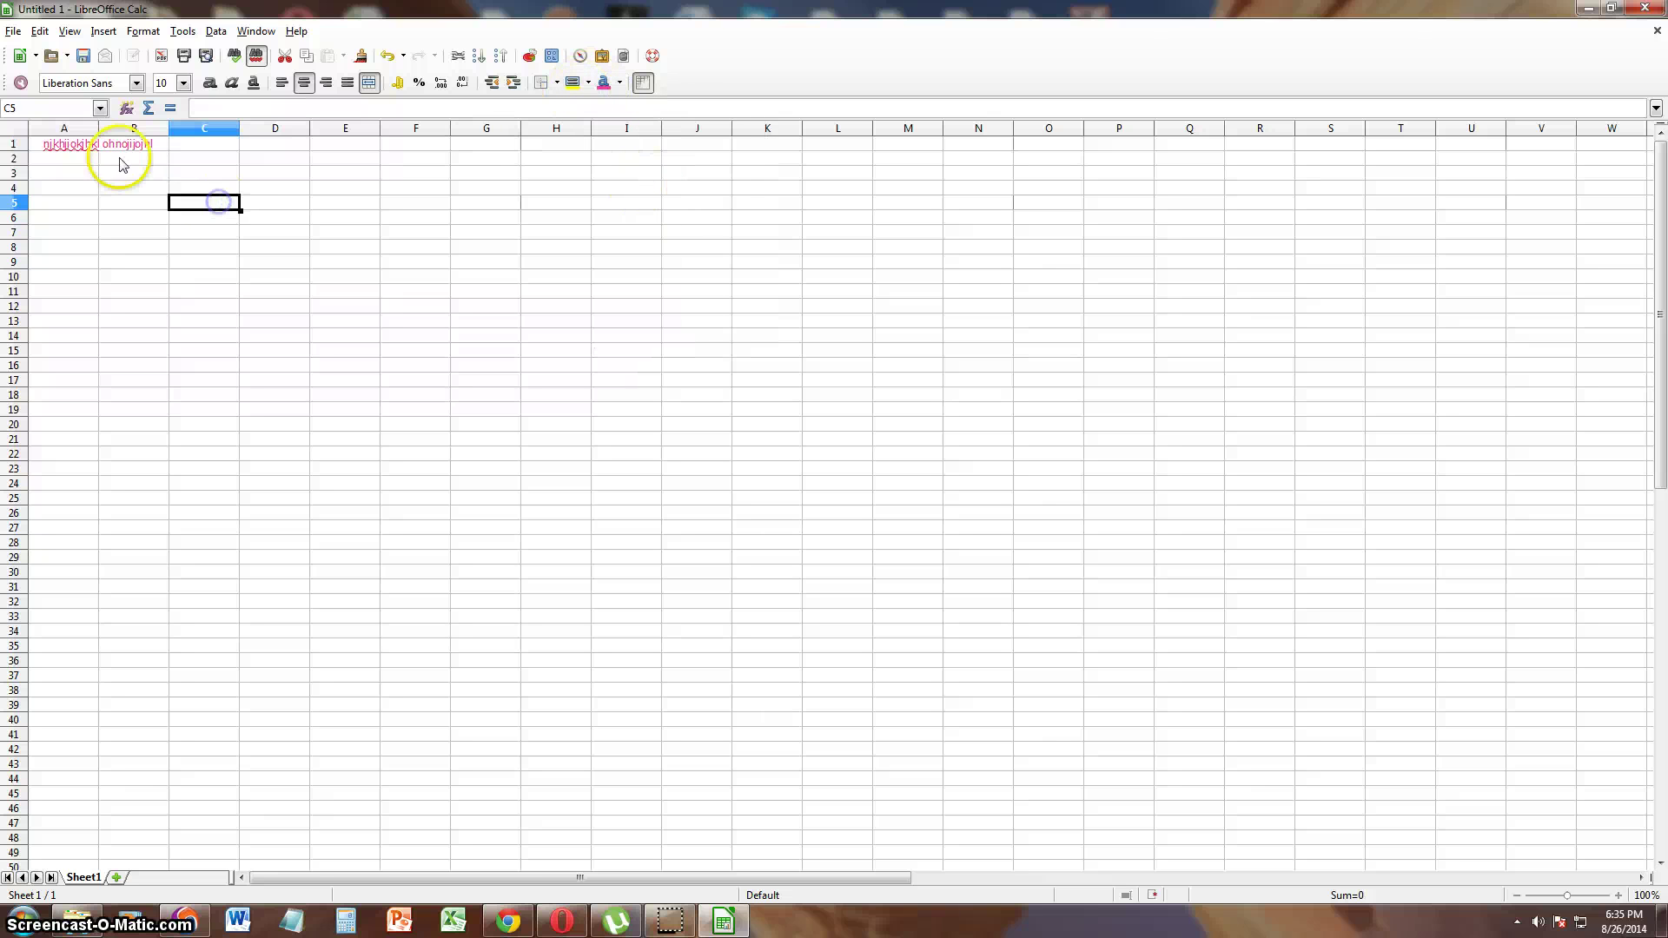
pyautogui.click(98, 143)
pyautogui.doubleClick(98, 143)
pyautogui.click(588, 83)
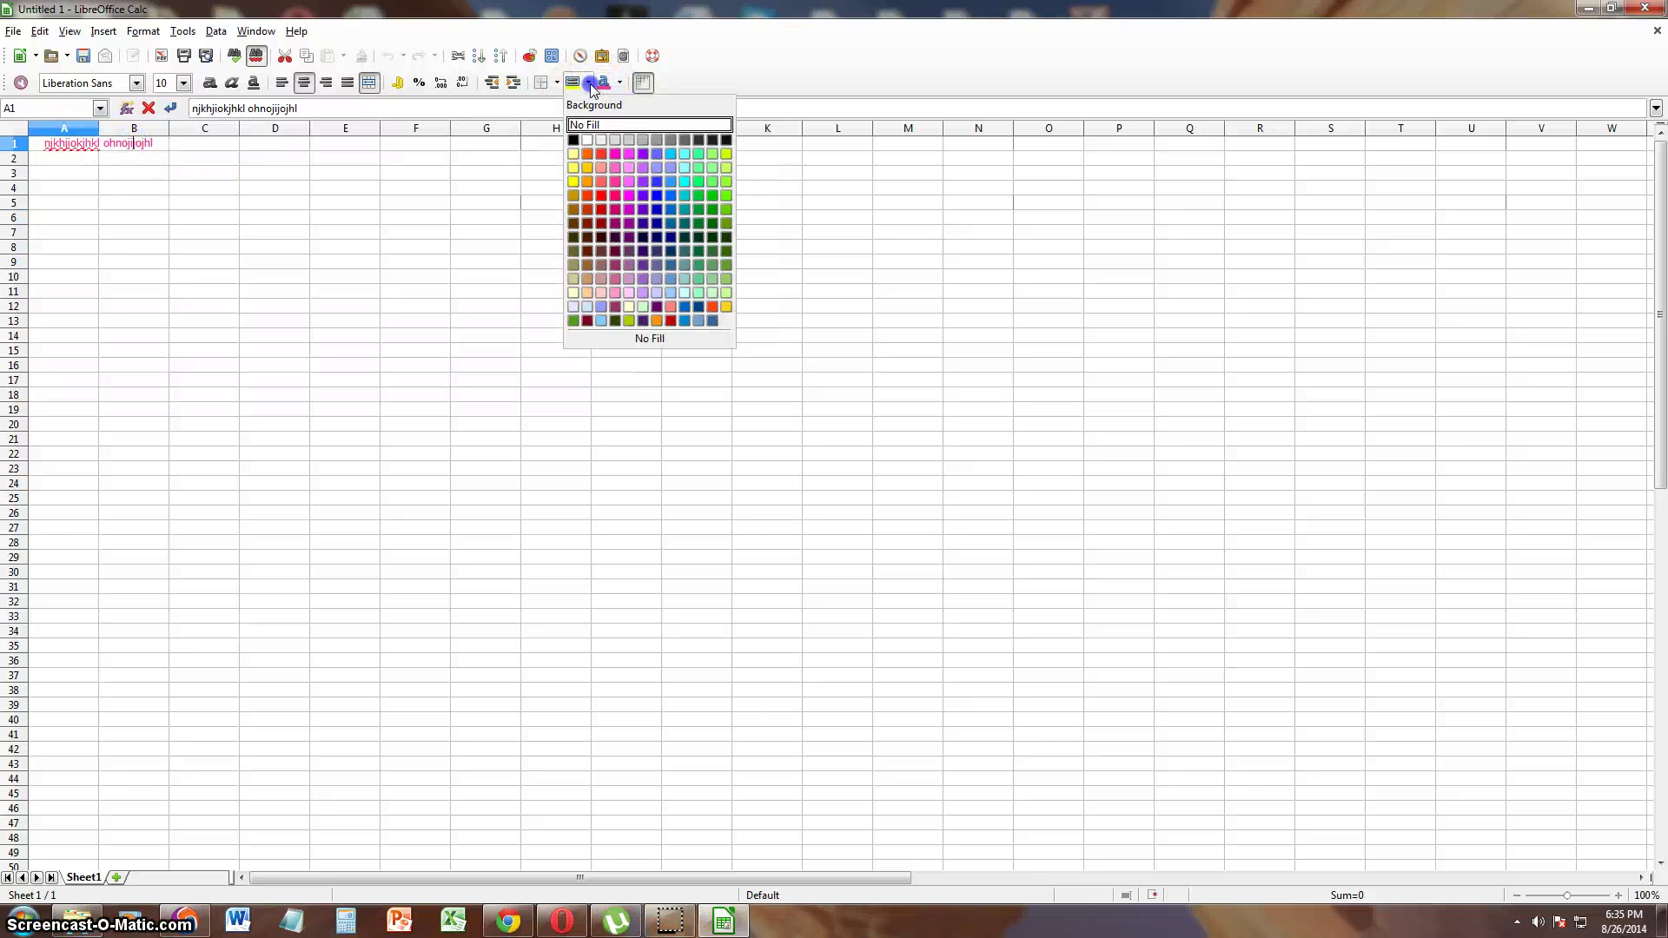
pyautogui.click(632, 199)
# Step: Fill cell G14 and the merged A1:B1 cell with orange
pyautogui.click(482, 336)
pyautogui.click(589, 82)
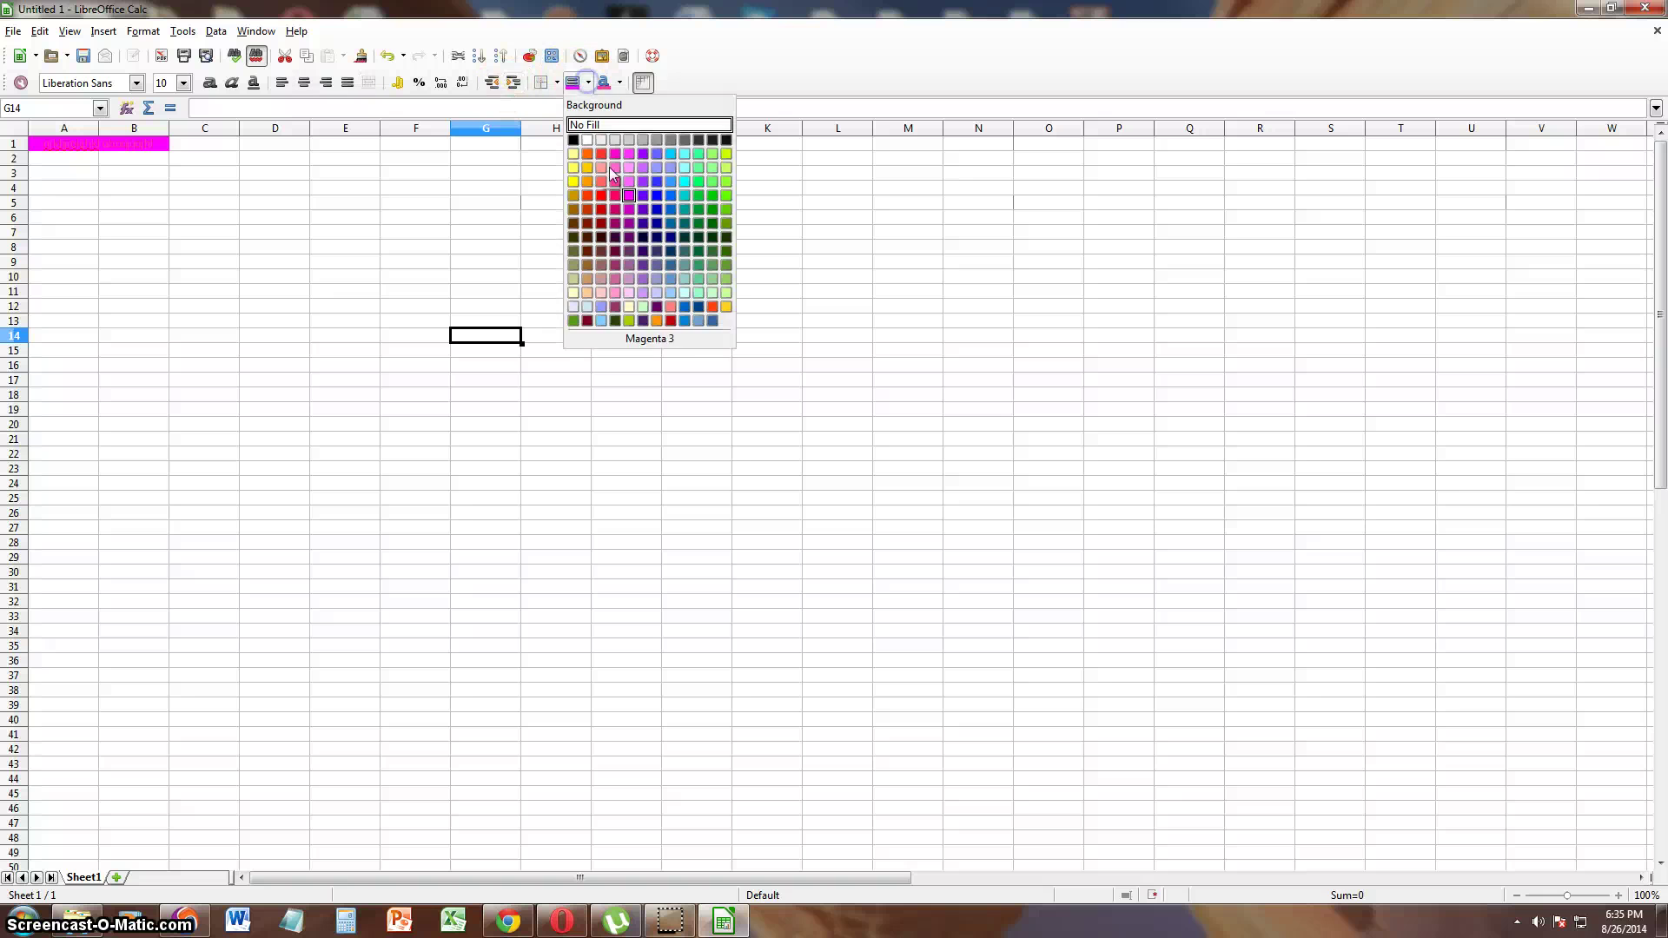
pyautogui.click(641, 314)
pyautogui.click(217, 173)
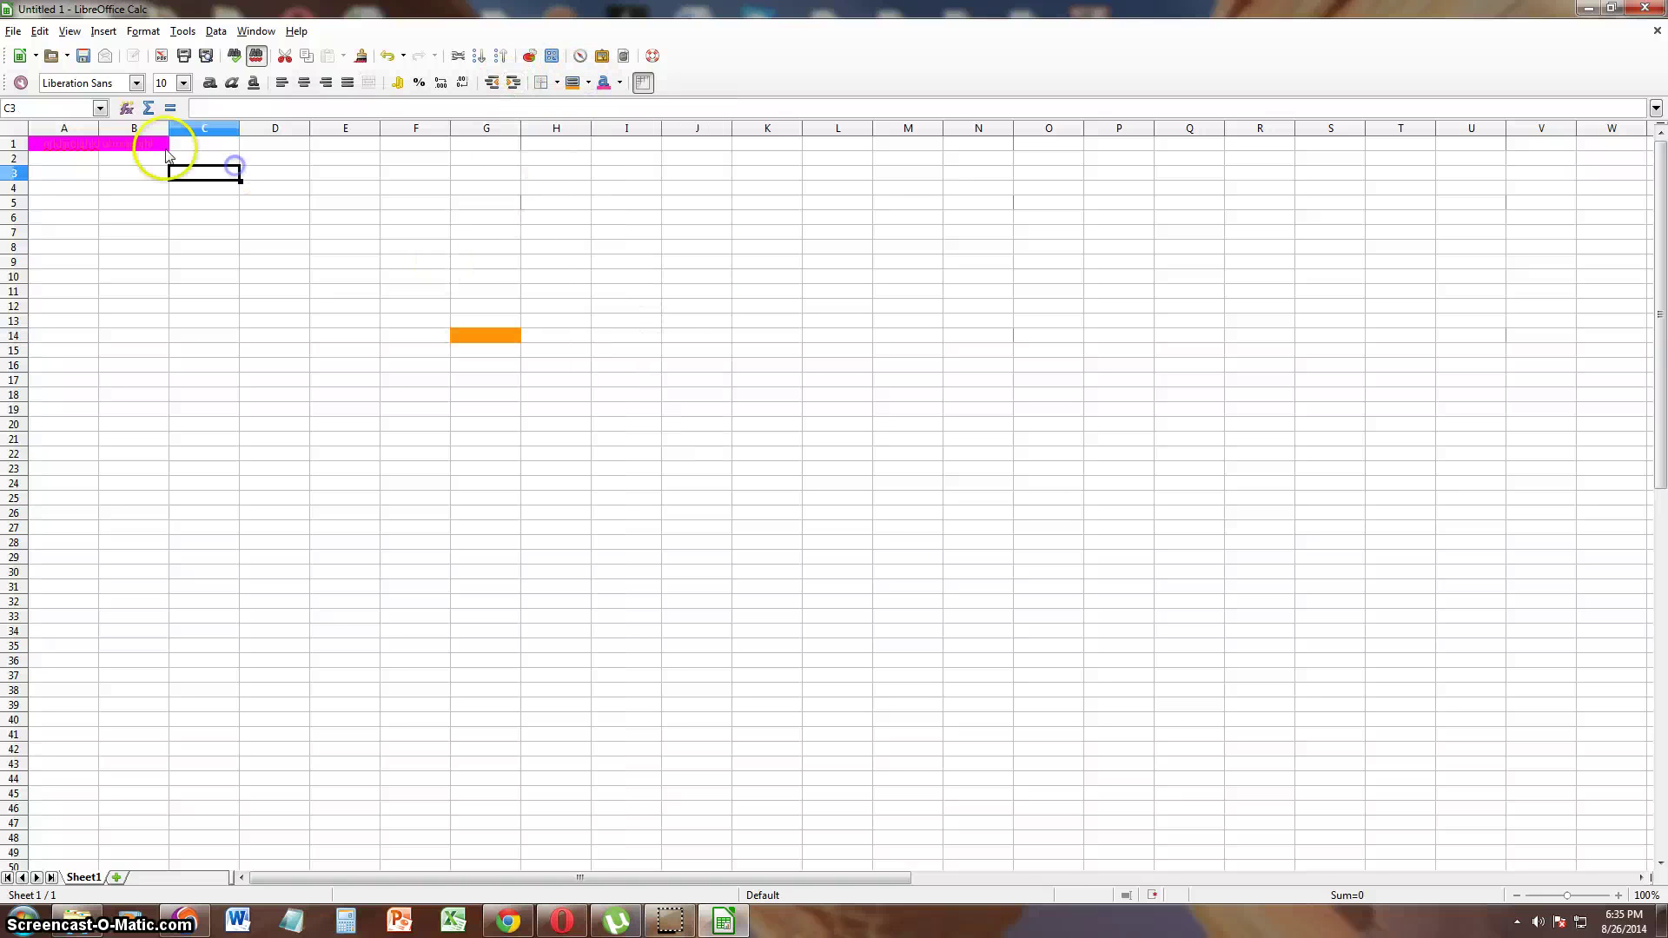
pyautogui.click(126, 143)
pyautogui.click(556, 82)
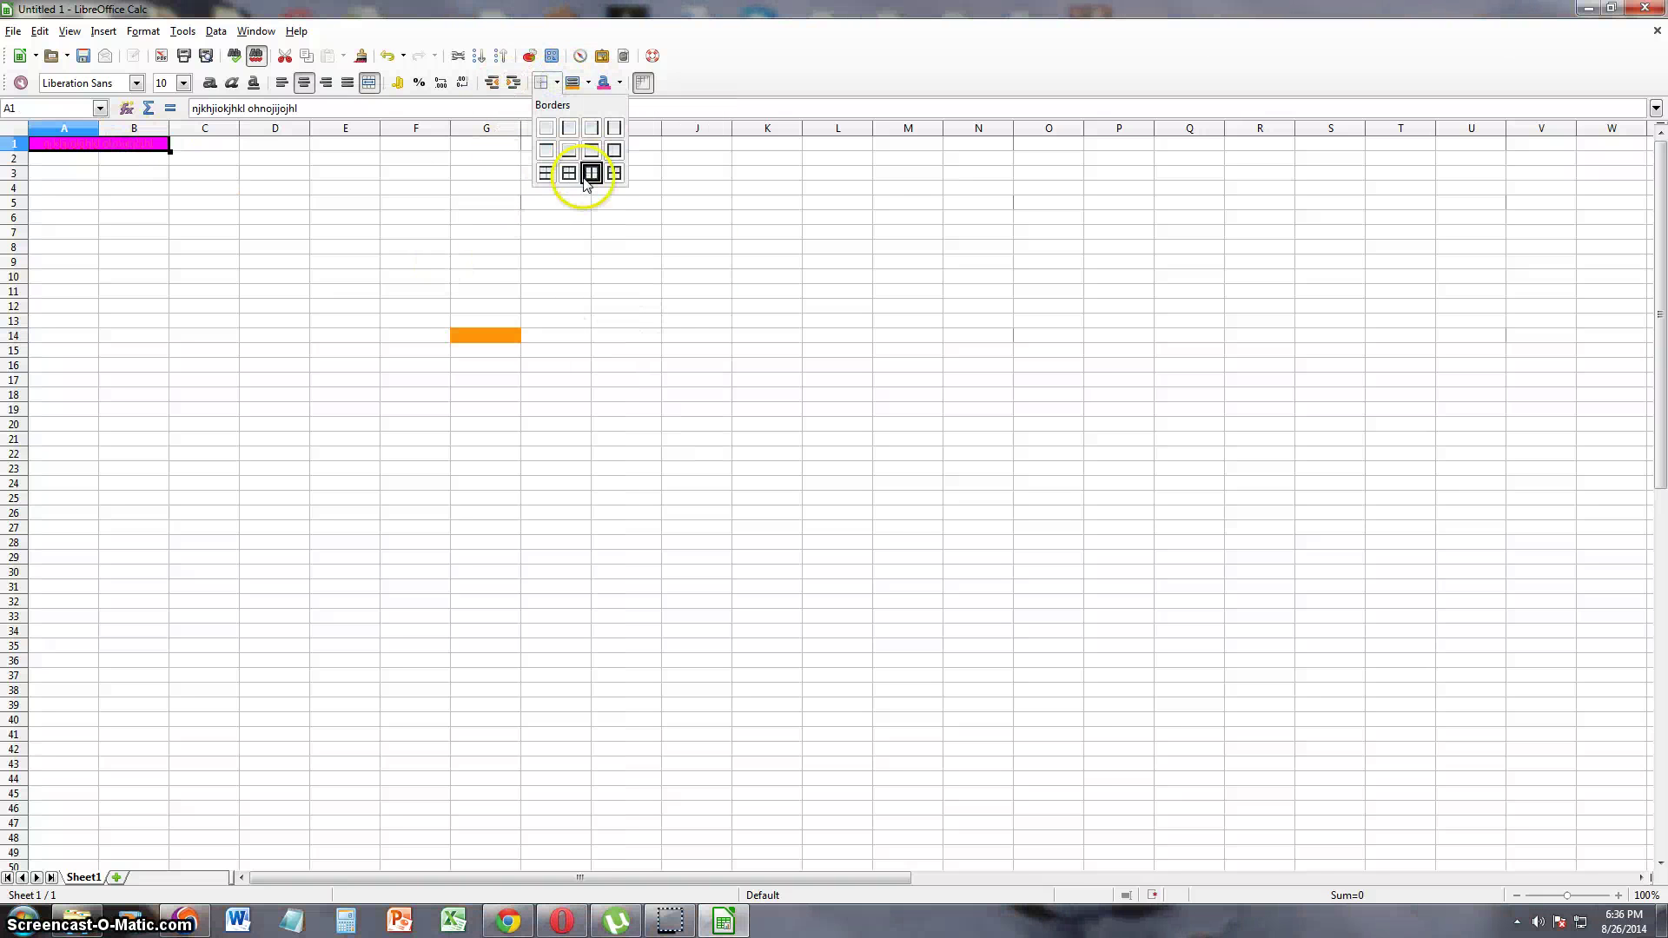
pyautogui.click(582, 87)
pyautogui.click(587, 82)
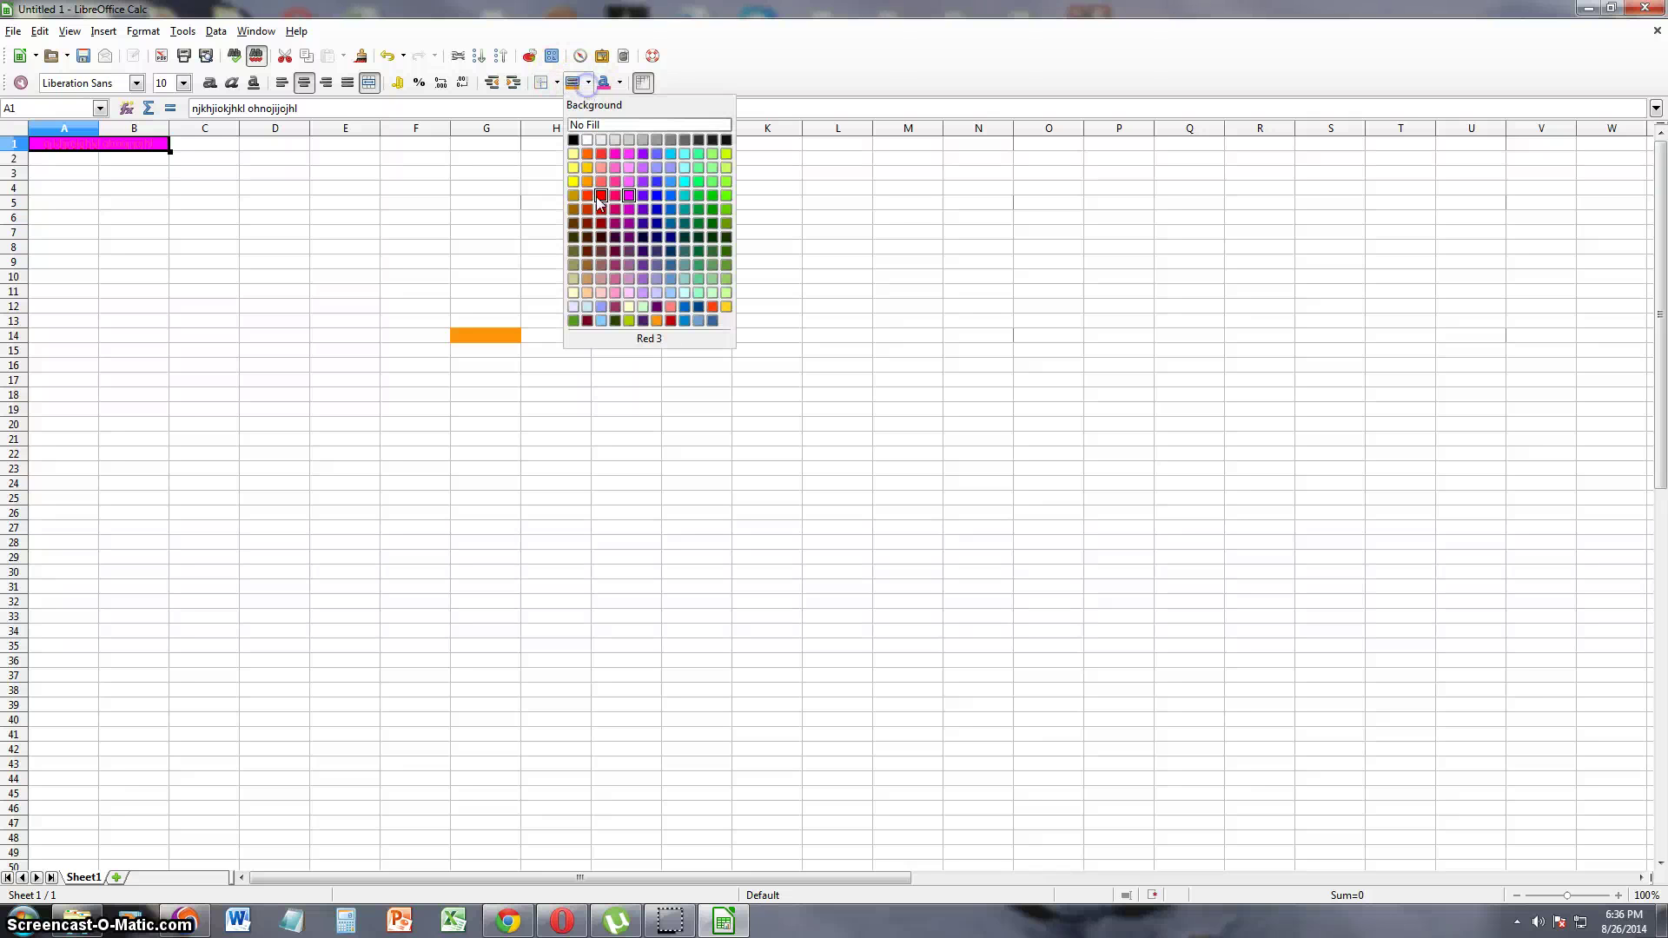
pyautogui.click(660, 324)
# Step: Select cells F6, D14, E9 and G7, then close the Calc window
pyautogui.click(439, 222)
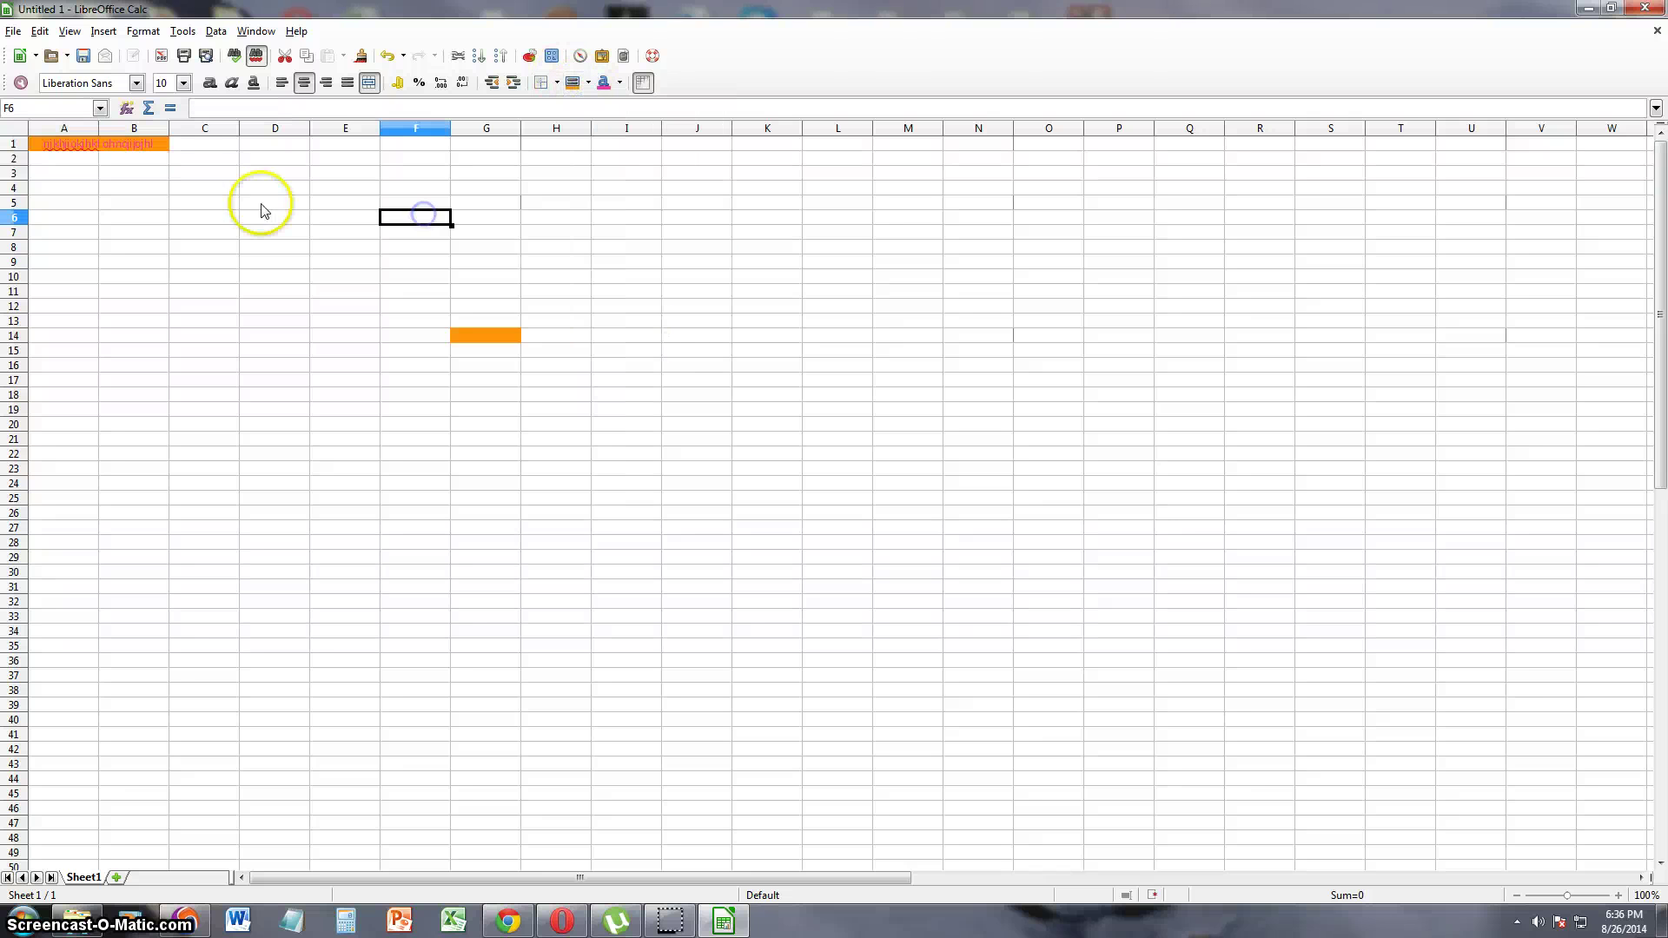
pyautogui.click(306, 338)
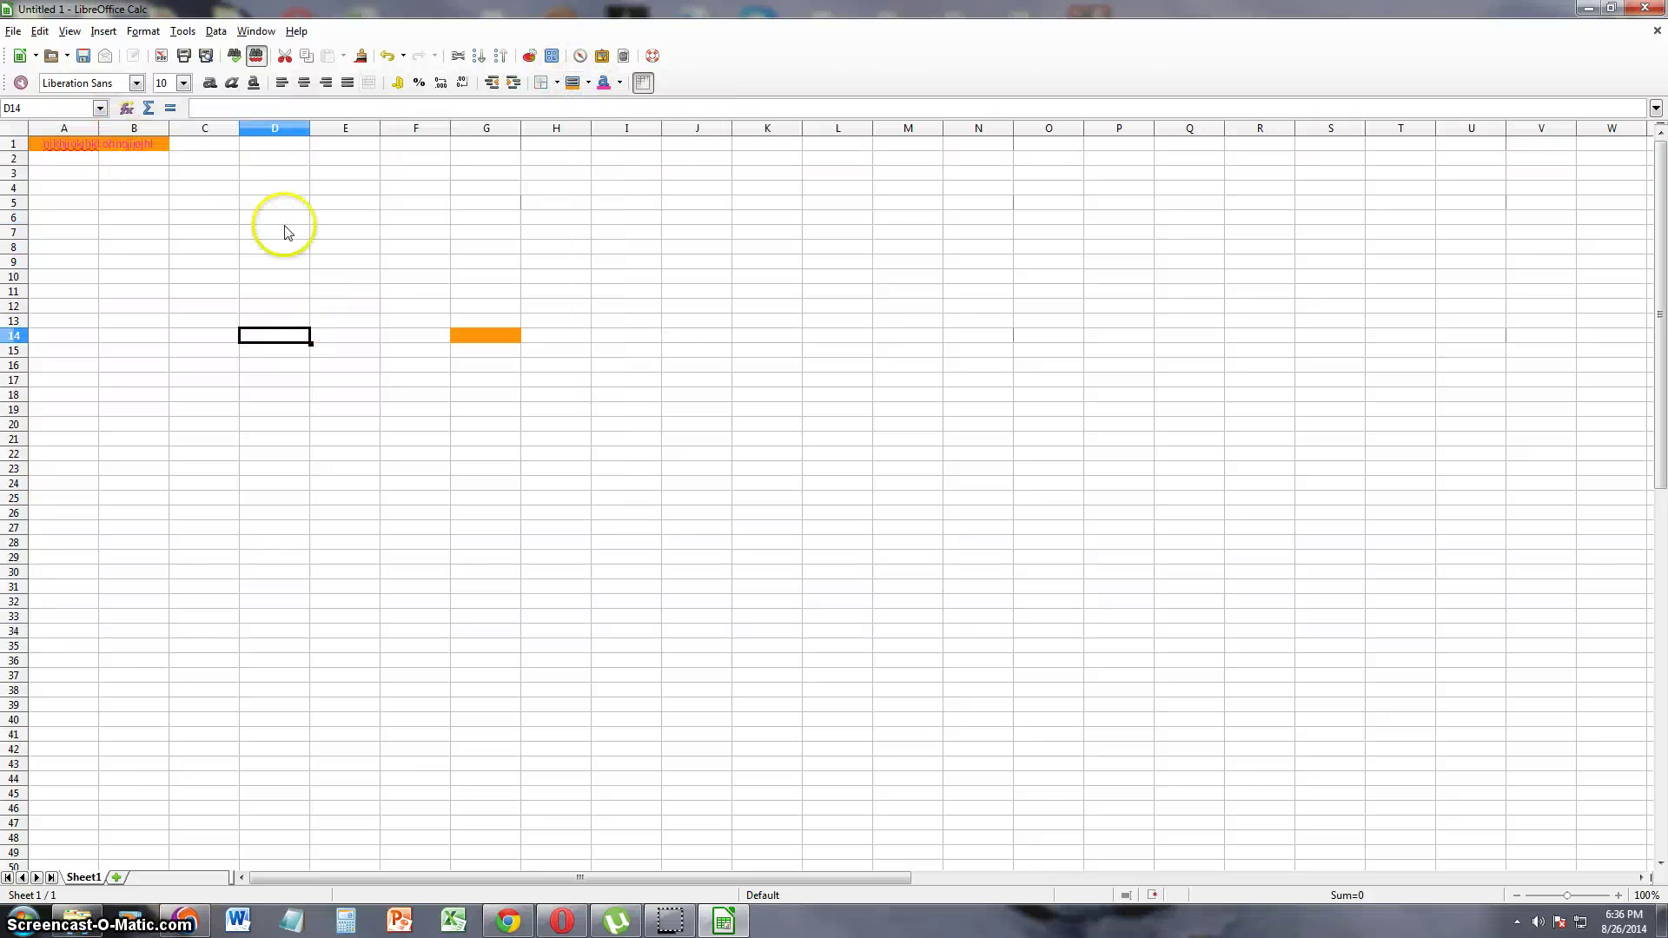
pyautogui.click(334, 270)
pyautogui.click(480, 235)
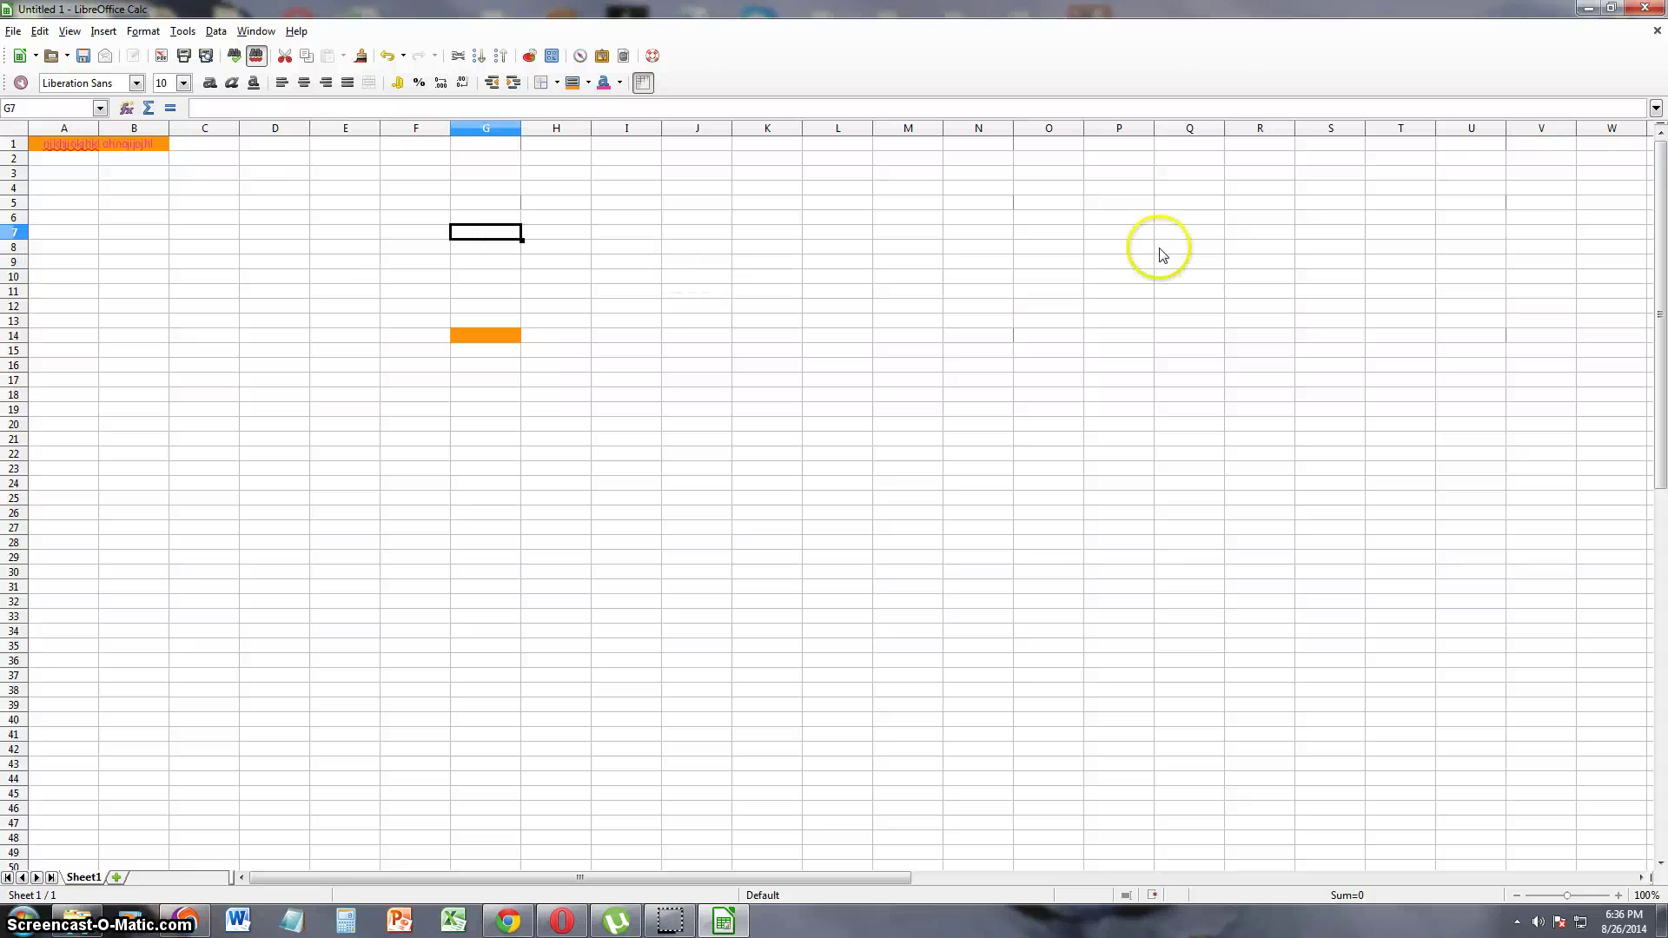
pyautogui.click(1644, 8)
# Step: Close Calc without saving and start a new maximized Impress presentation
pyautogui.click(868, 499)
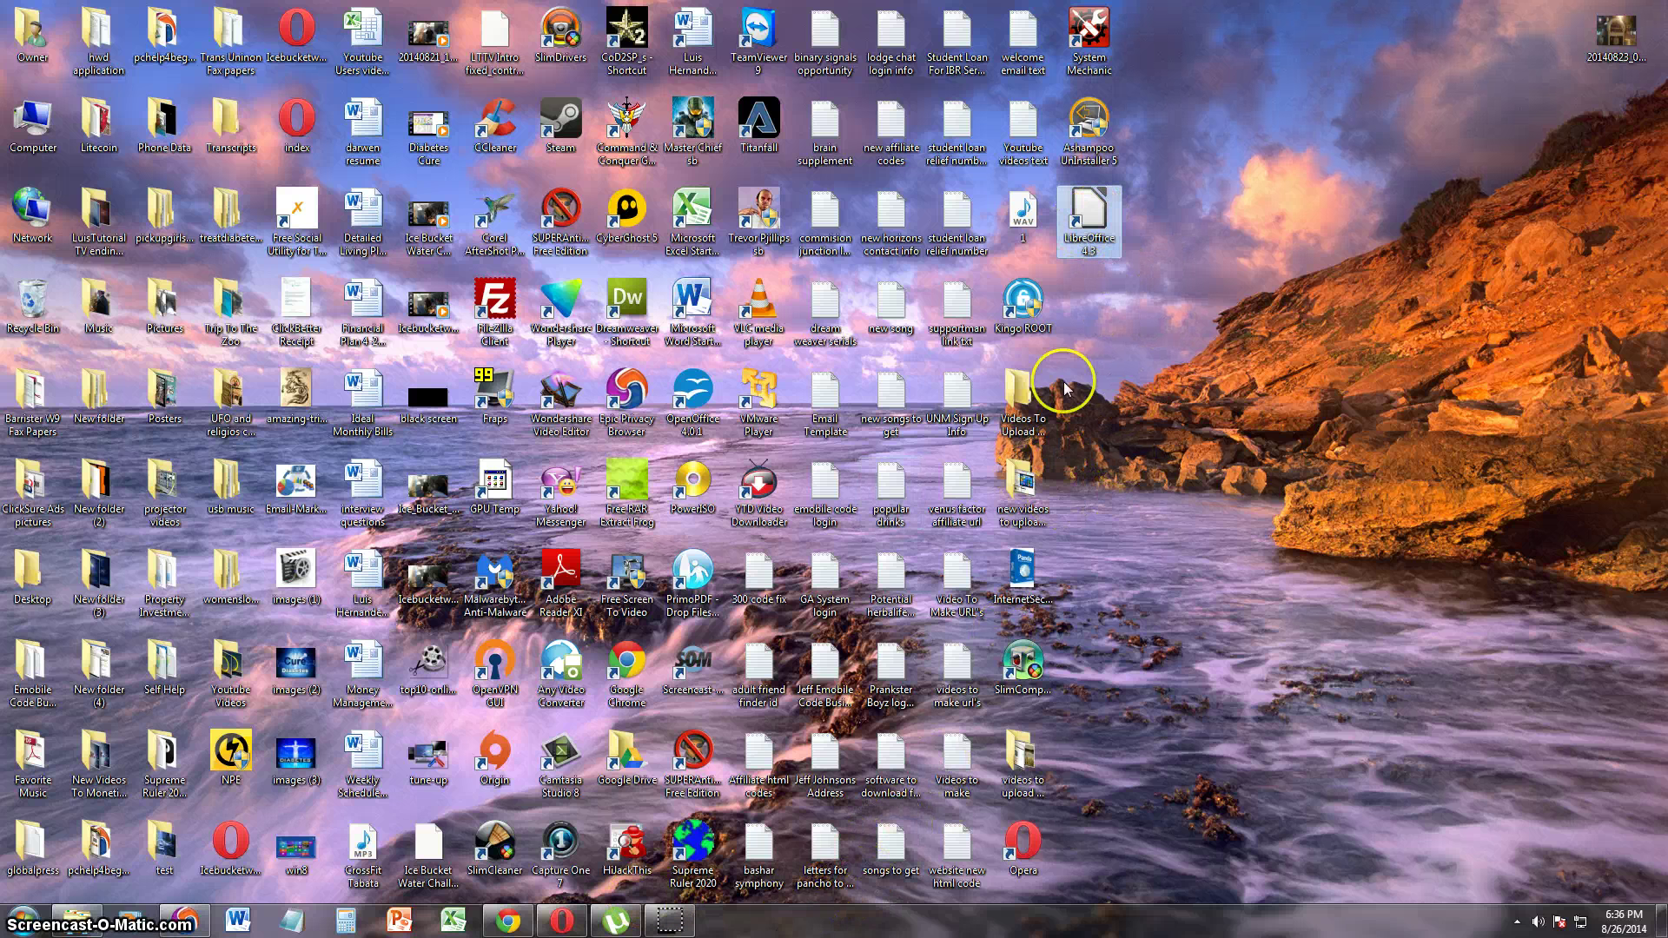
pyautogui.doubleClick(1091, 239)
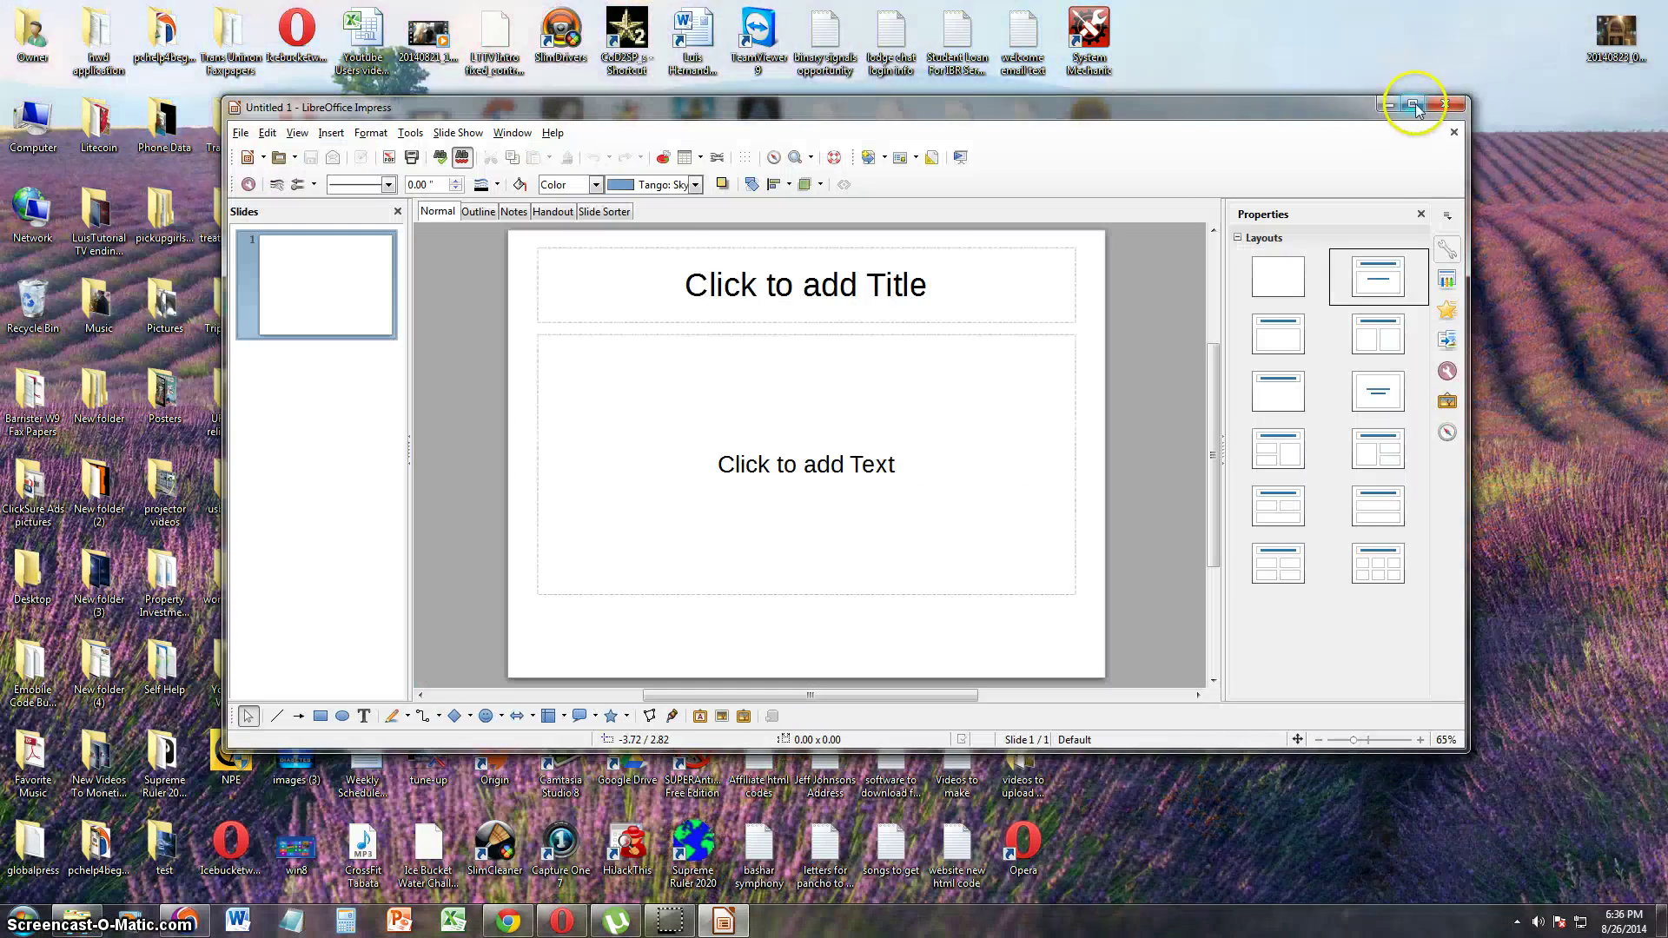
pyautogui.click(1412, 104)
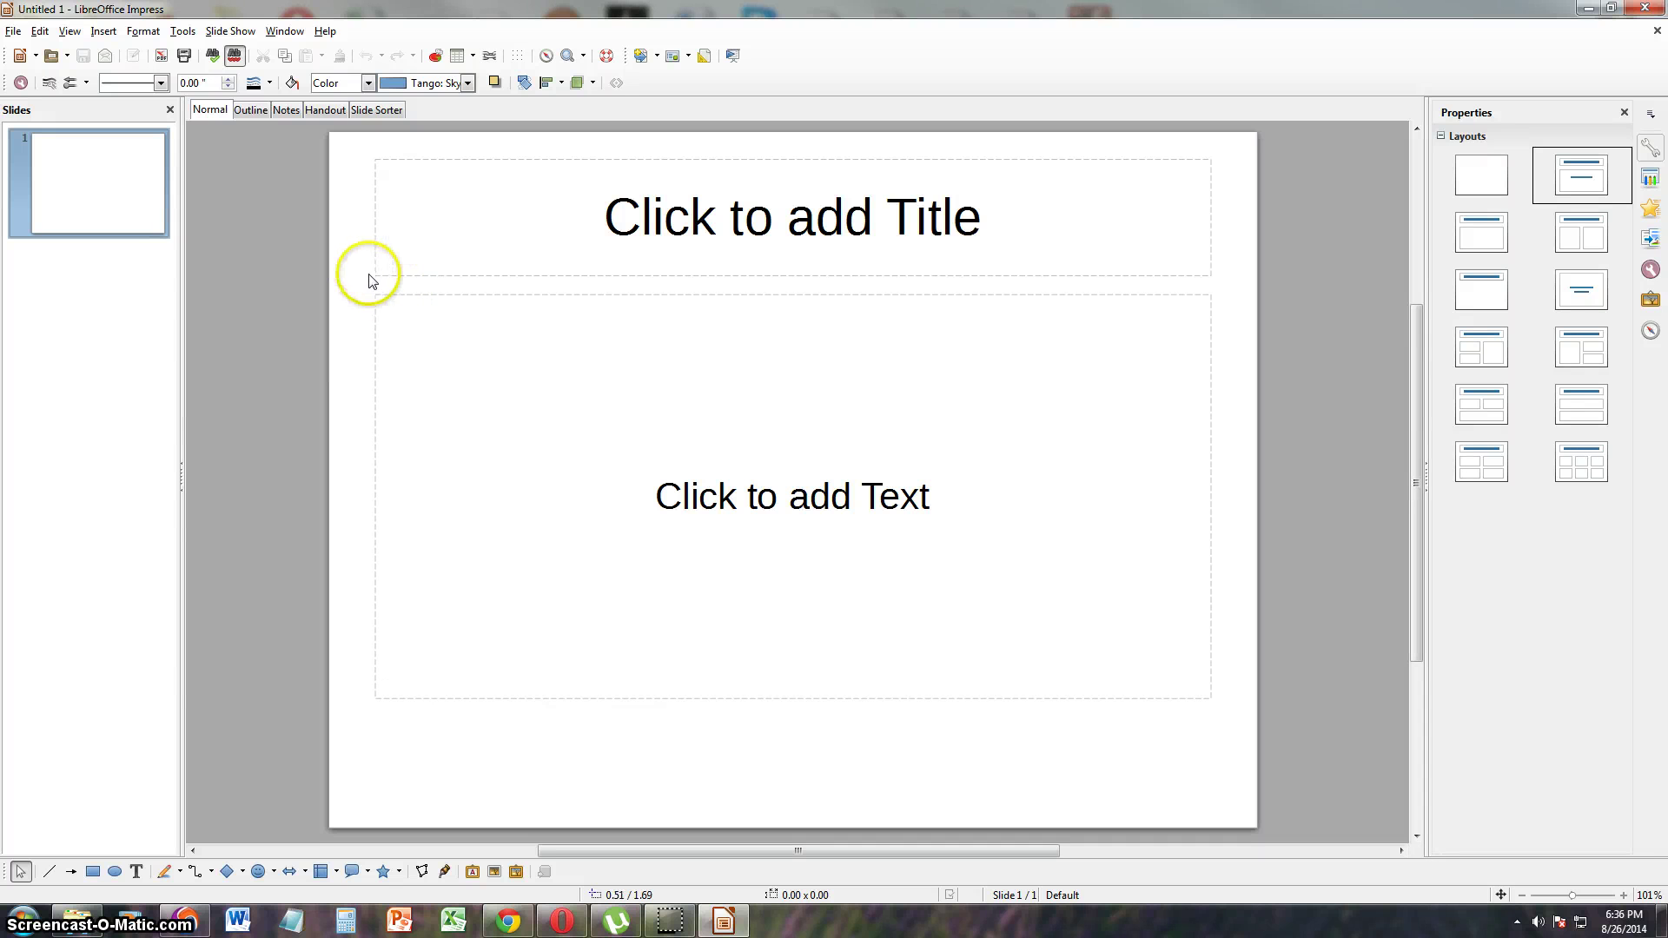
# Step: Title slide 1 'huiohui' and give it the body text 'hyuihuihui'
pyautogui.click(658, 211)
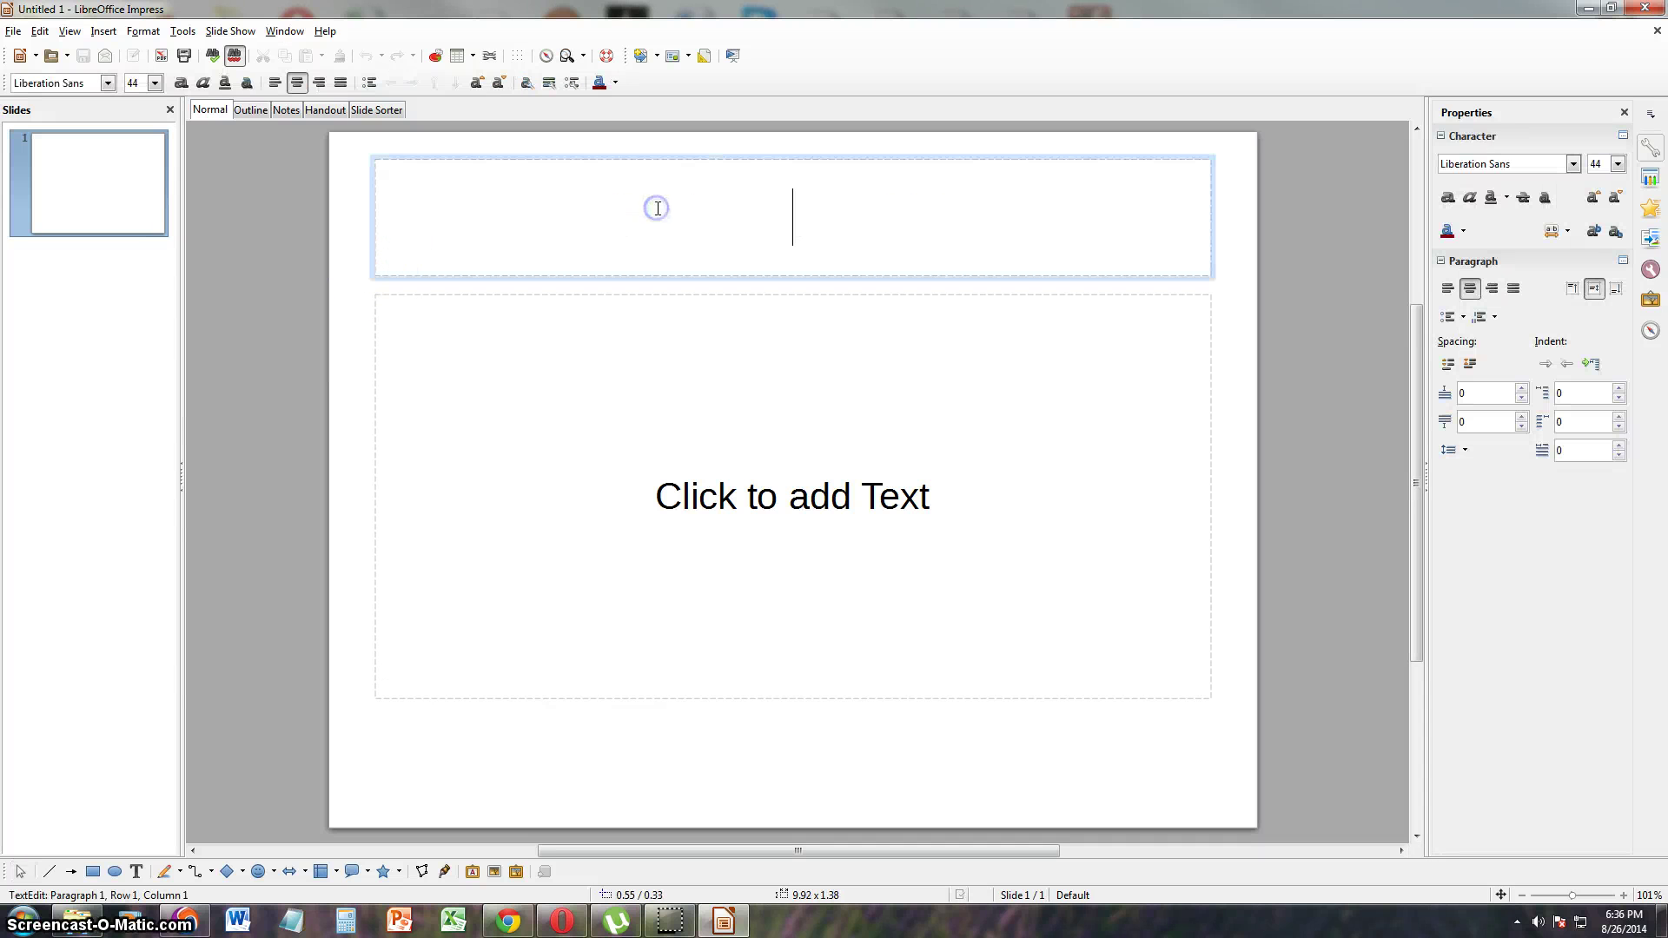
pyautogui.write('huiohui')
pyautogui.click(775, 462)
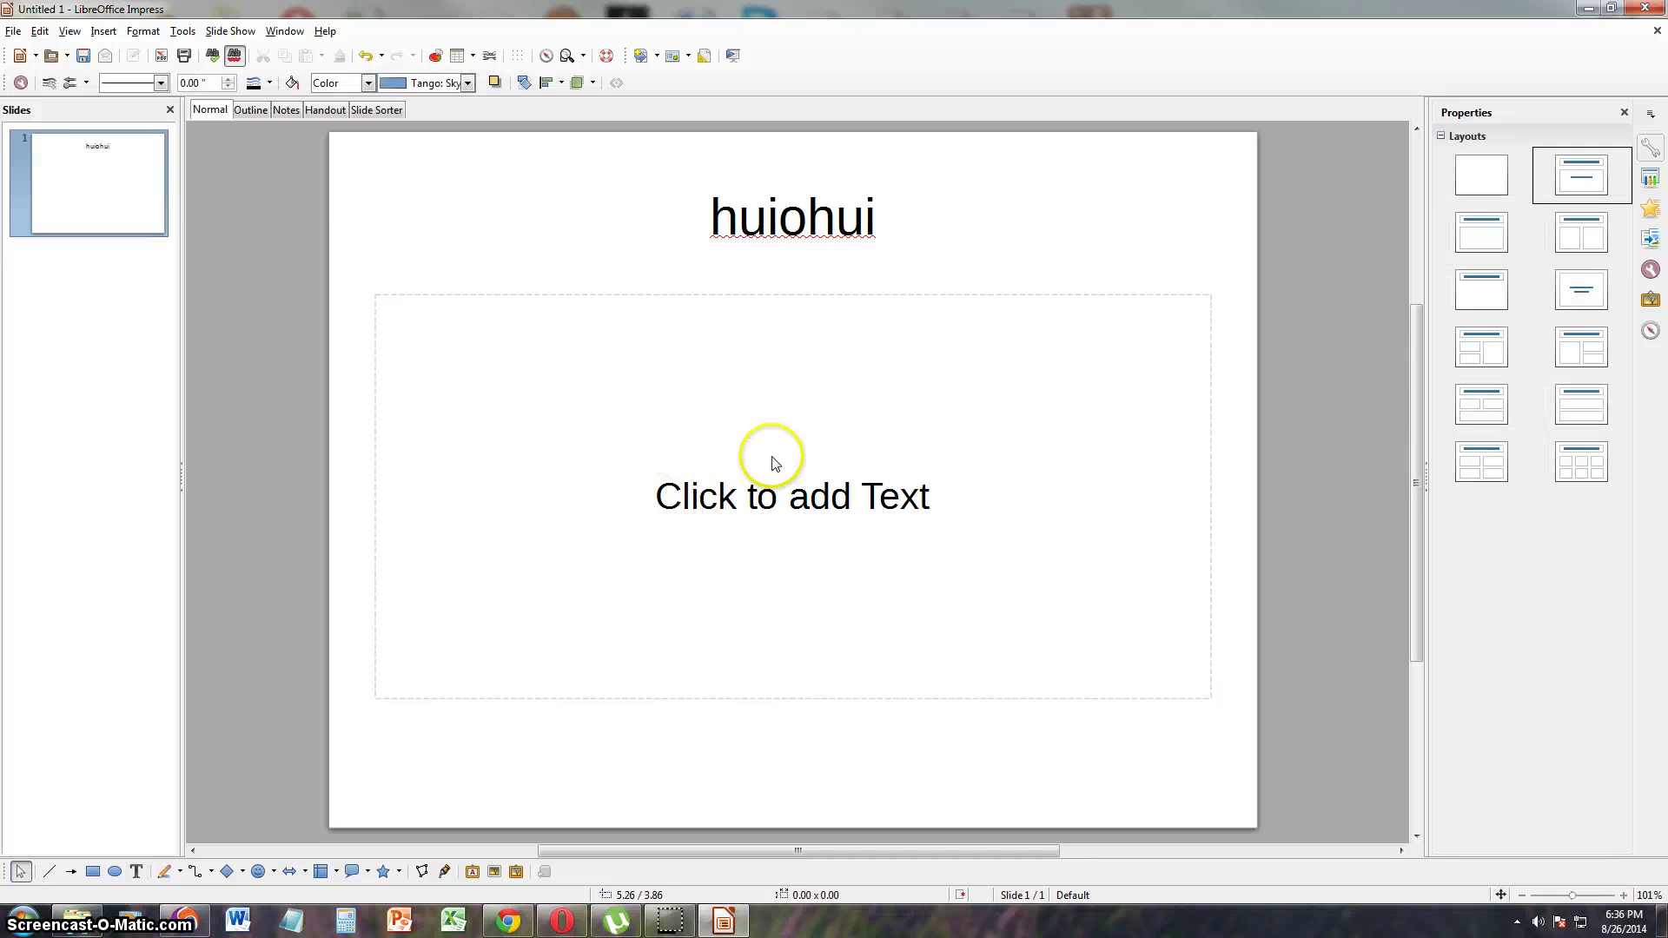
pyautogui.click(774, 503)
pyautogui.write('hyuihuihui')
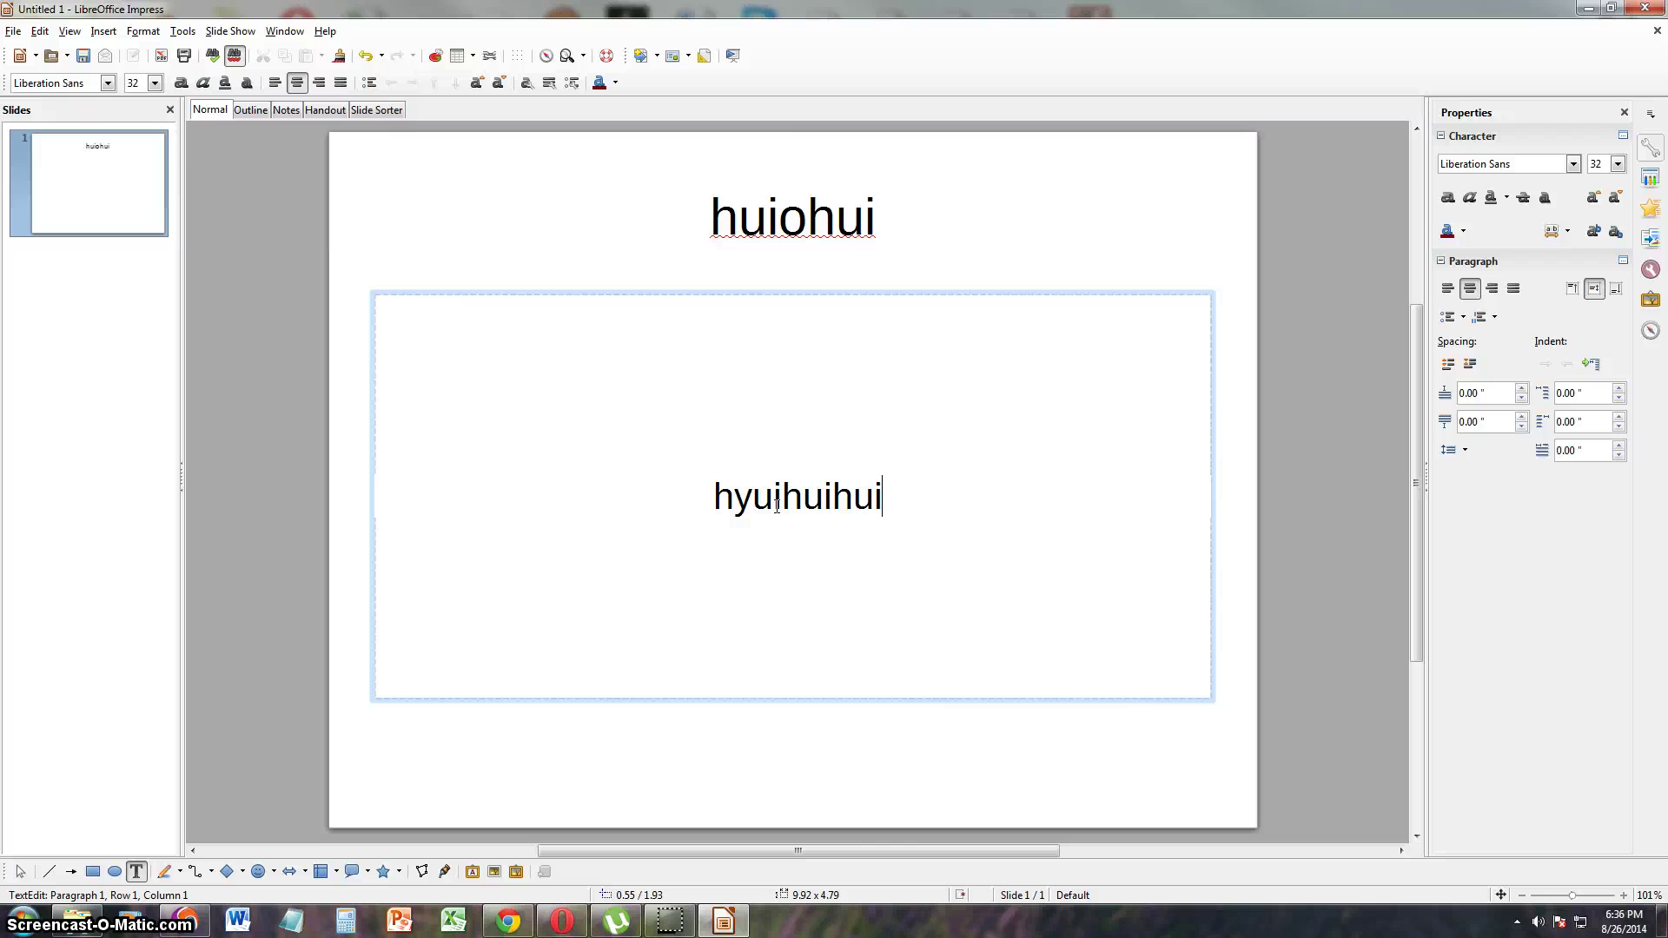
pyautogui.click(103, 32)
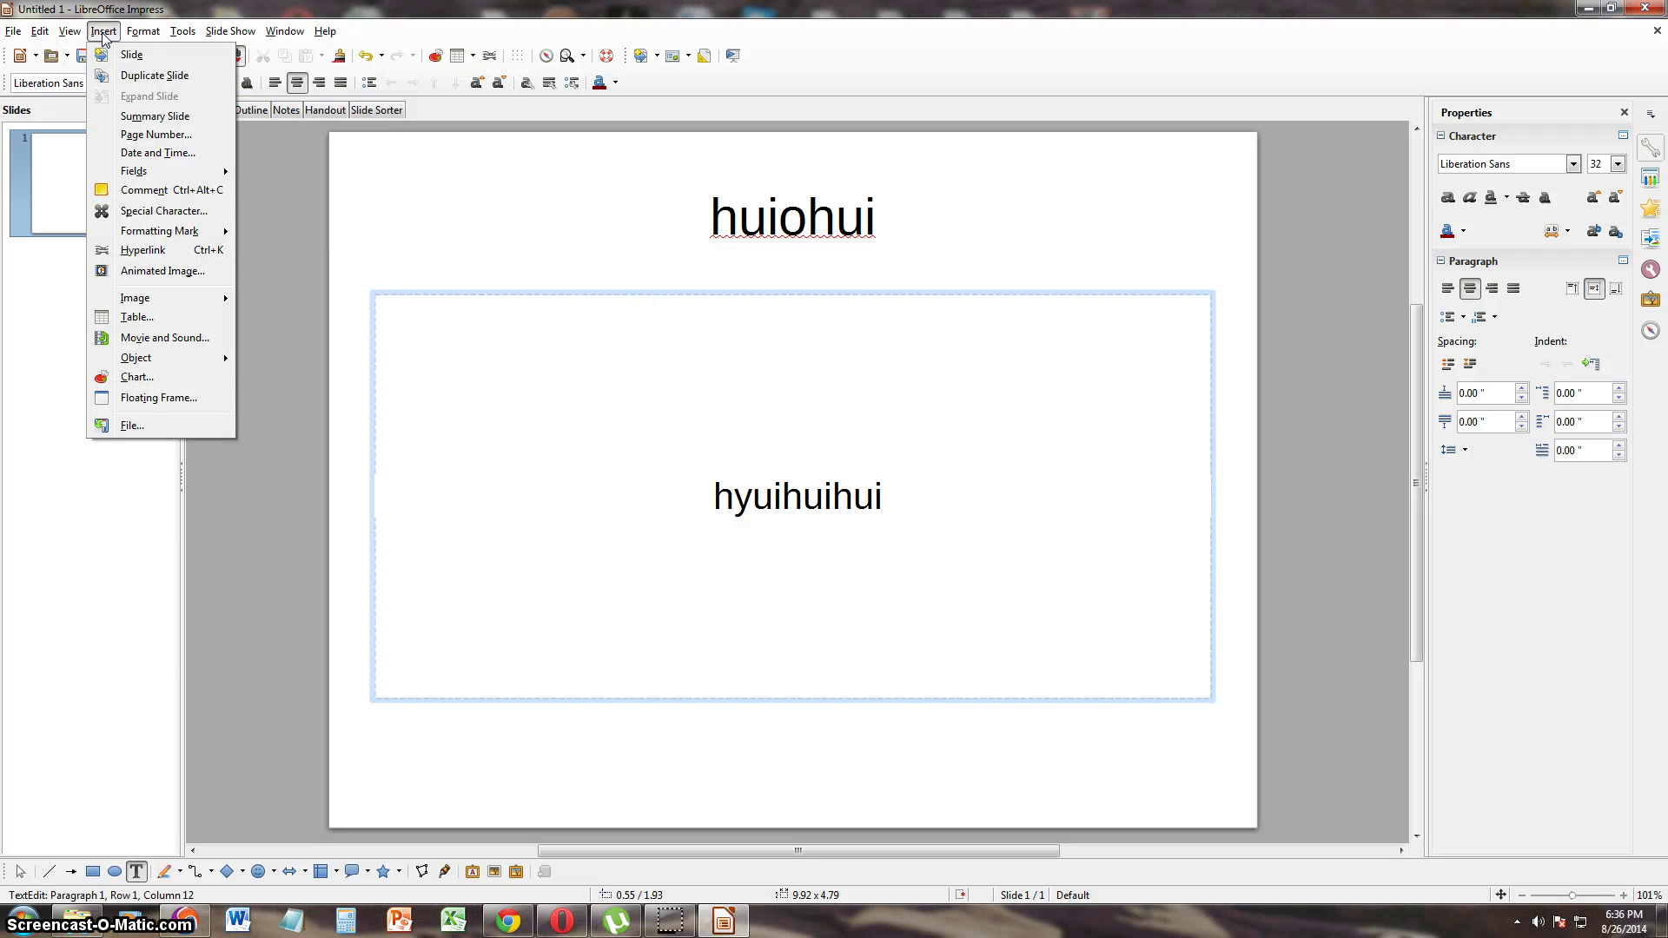
# Step: Insert a second slide, then return to slide 1 with the clip-art Gallery showing
pyautogui.click(132, 55)
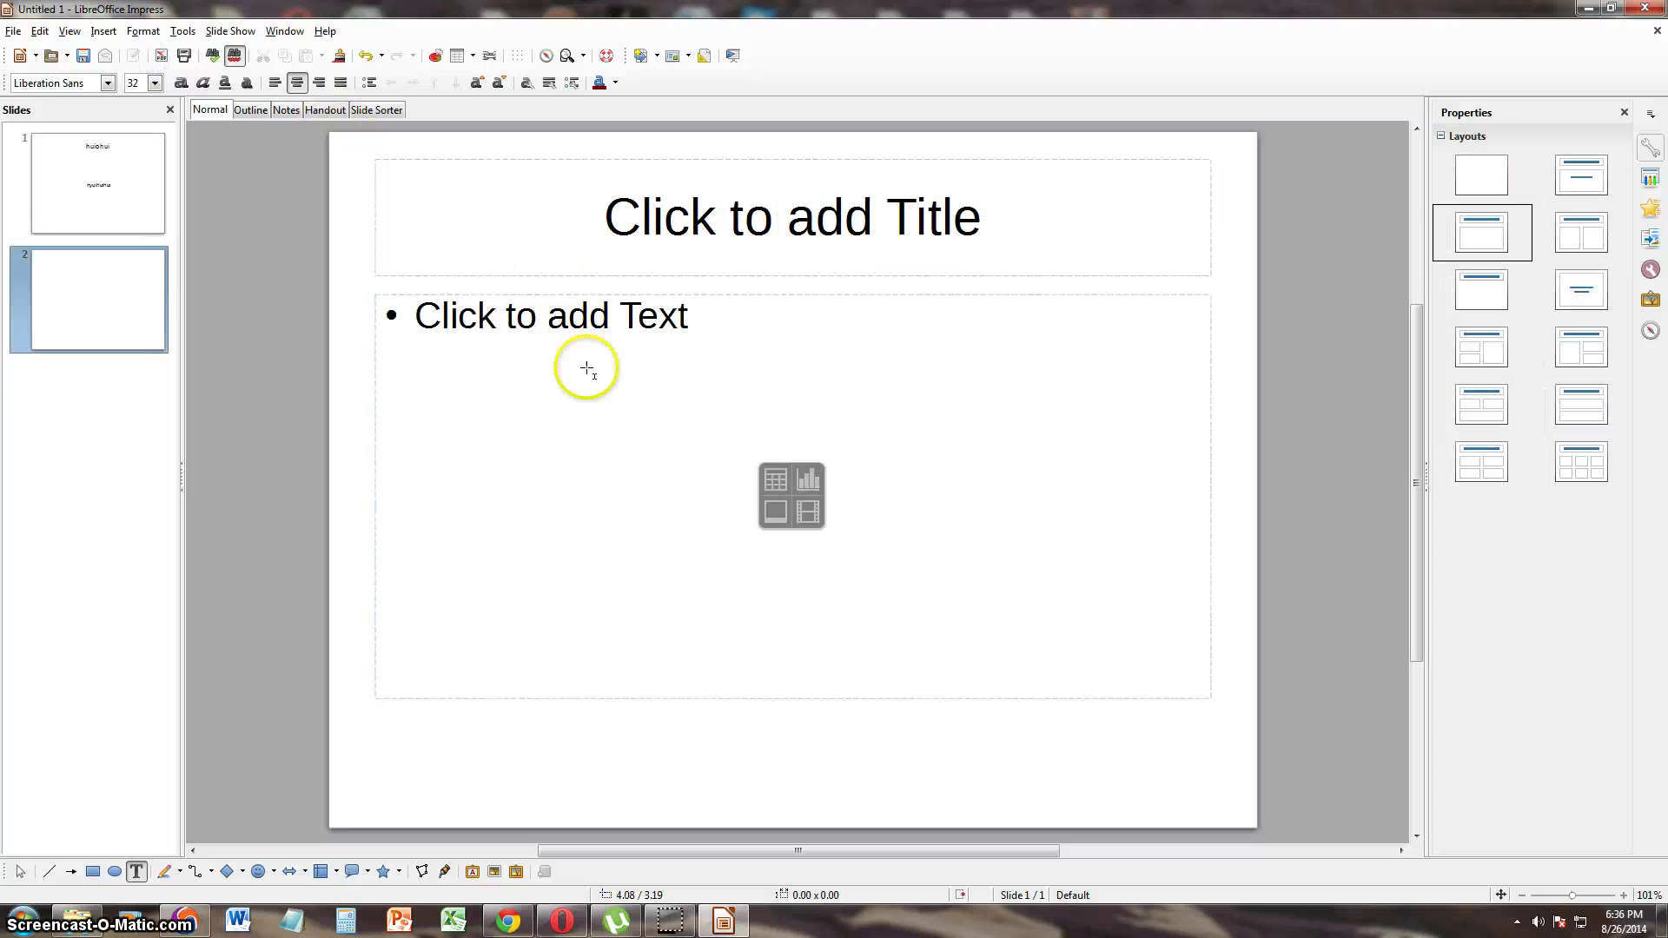
pyautogui.click(128, 188)
pyautogui.click(184, 32)
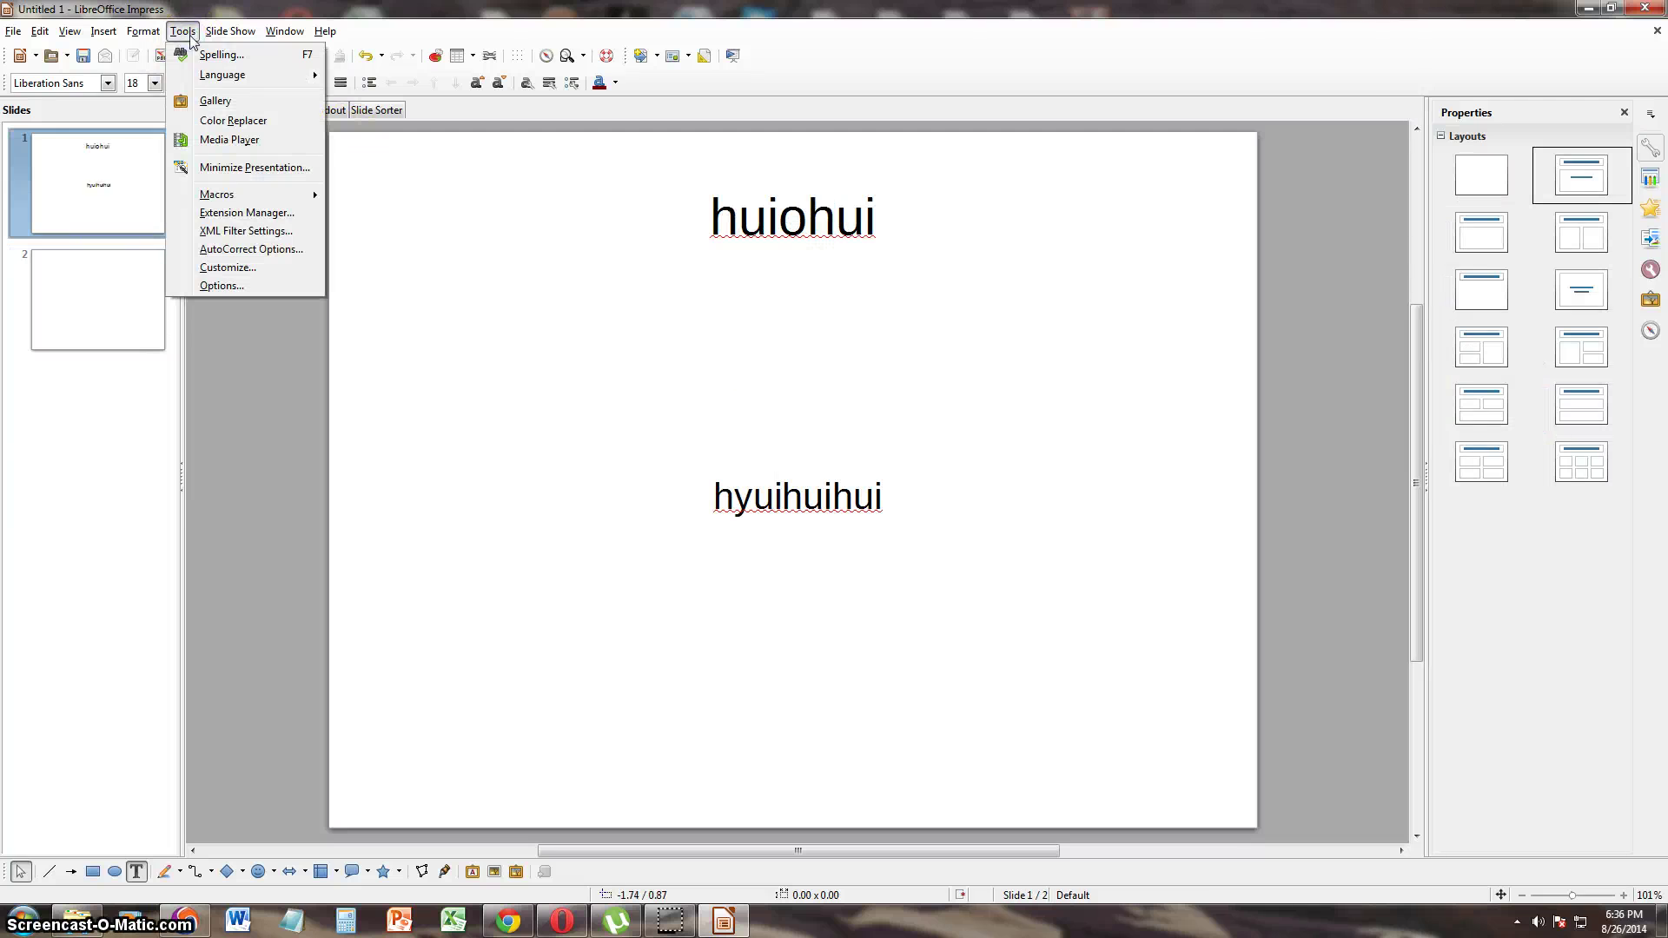
pyautogui.click(215, 101)
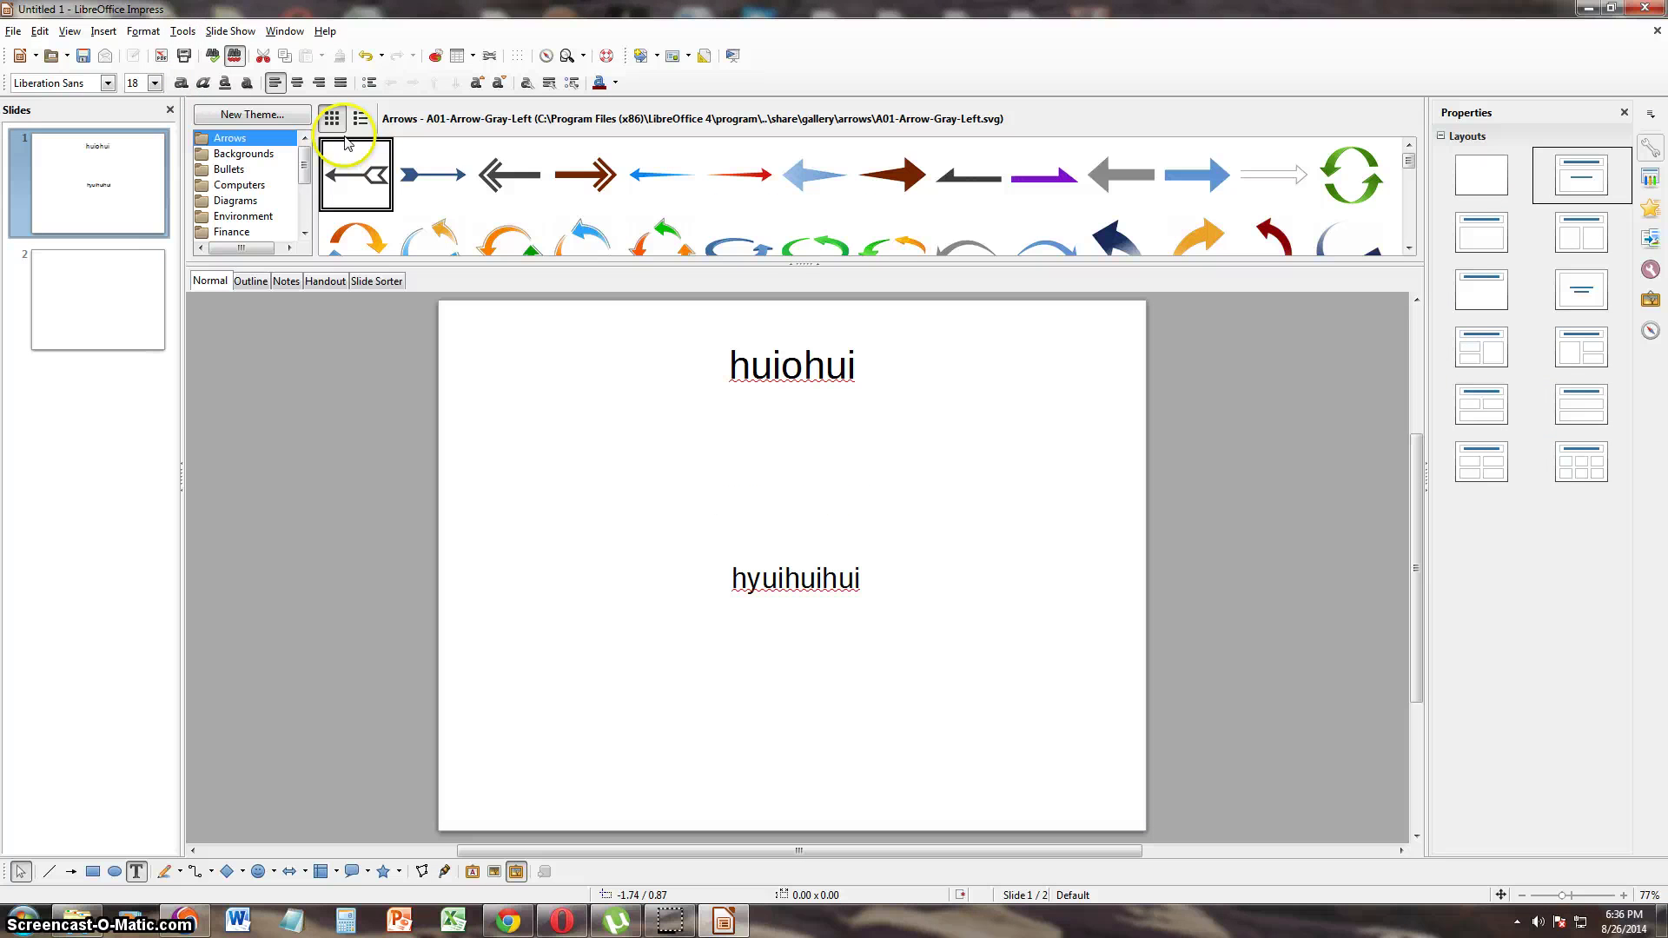
# Step: Drag dark-red, green and red arrows plus the blow_green texture from the Gallery onto slide 1
pyautogui.moveTo(604, 178); pyautogui.dragTo(674, 501)
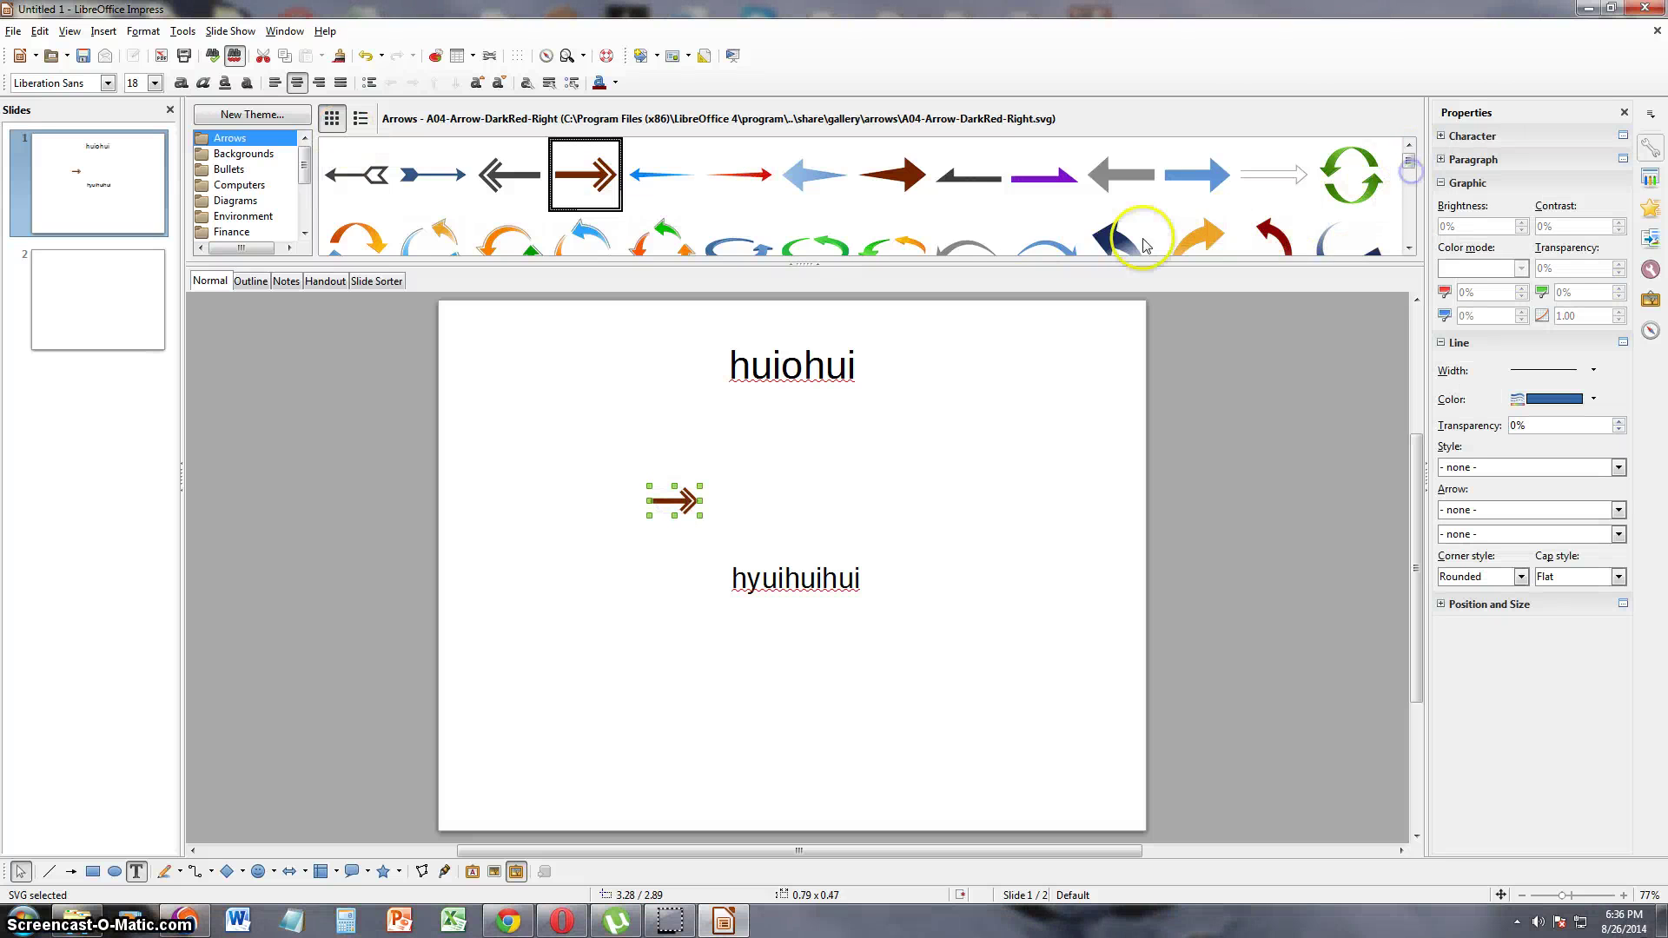
pyautogui.click(949, 231)
pyautogui.scroll(-3, 947, 231)
pyautogui.scroll(3, 947, 232)
pyautogui.scroll(-3, 947, 231)
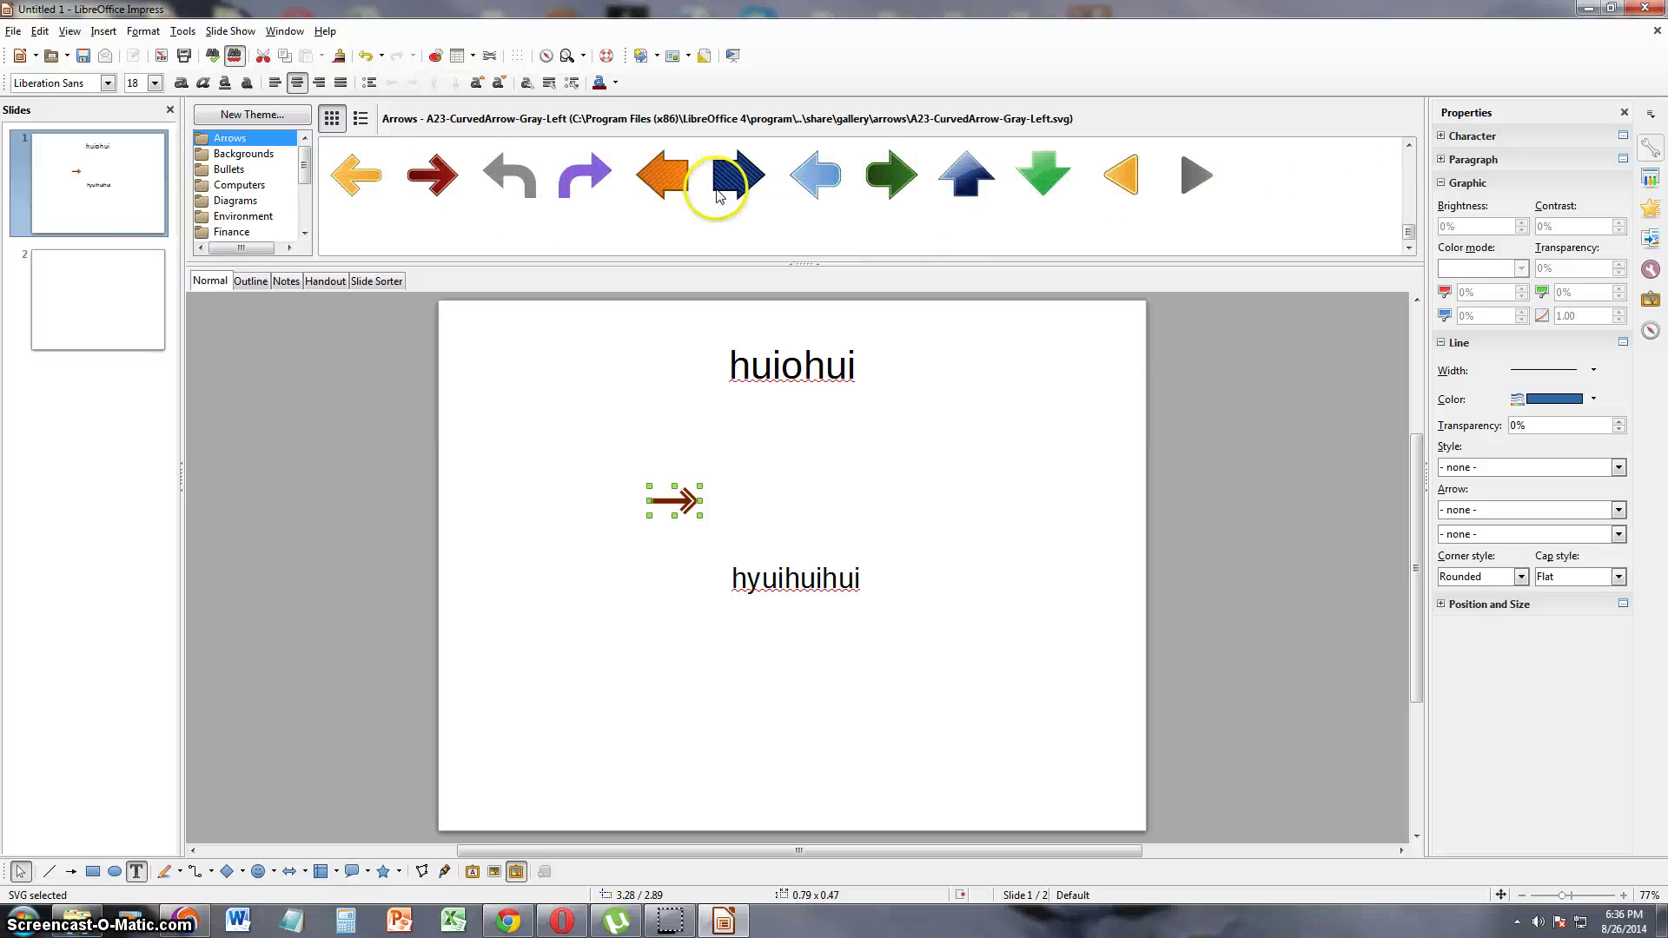
pyautogui.moveTo(893, 178); pyautogui.dragTo(890, 469)
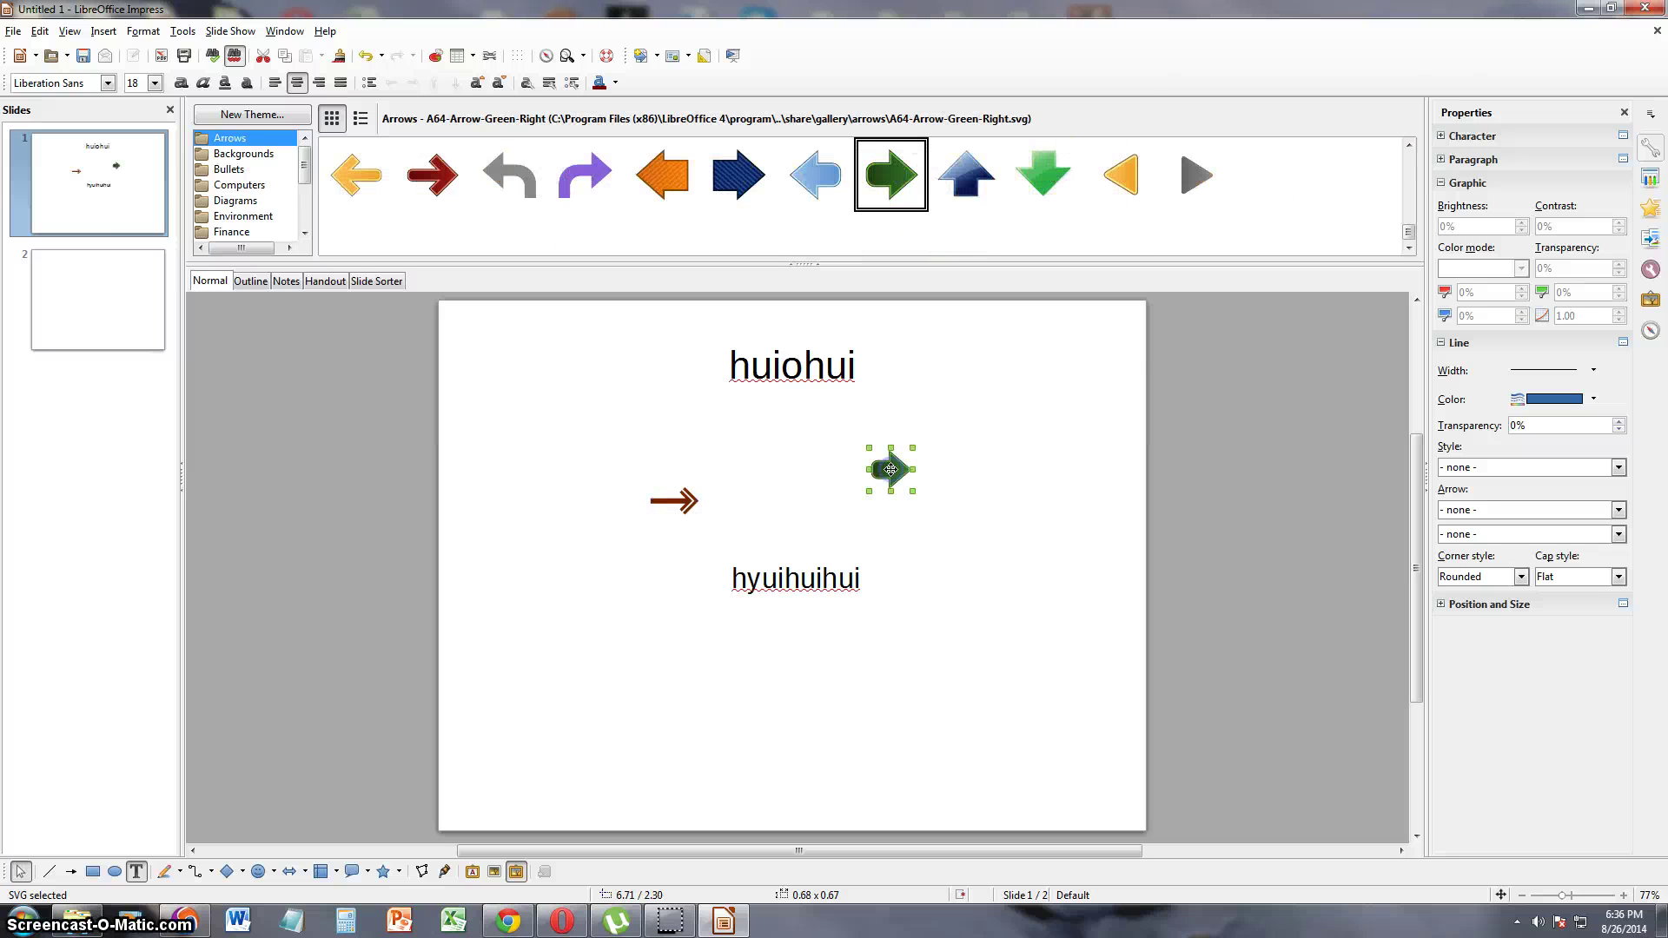
pyautogui.moveTo(443, 187); pyautogui.dragTo(607, 409)
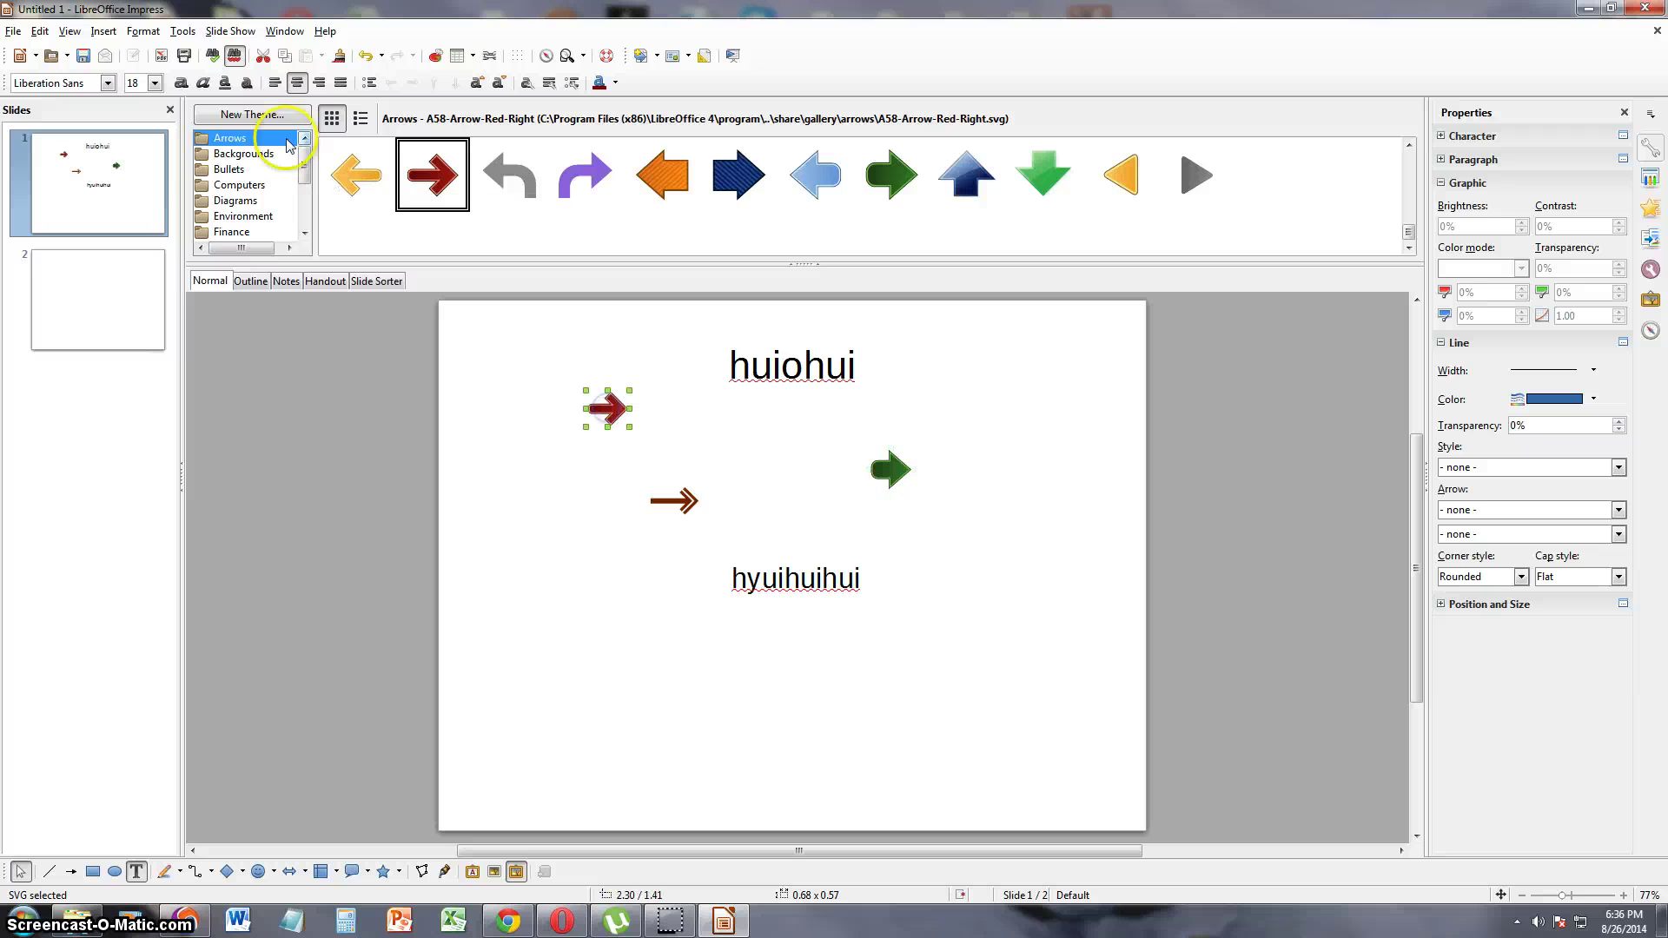
pyautogui.click(227, 154)
pyautogui.moveTo(587, 174); pyautogui.dragTo(1148, 517)
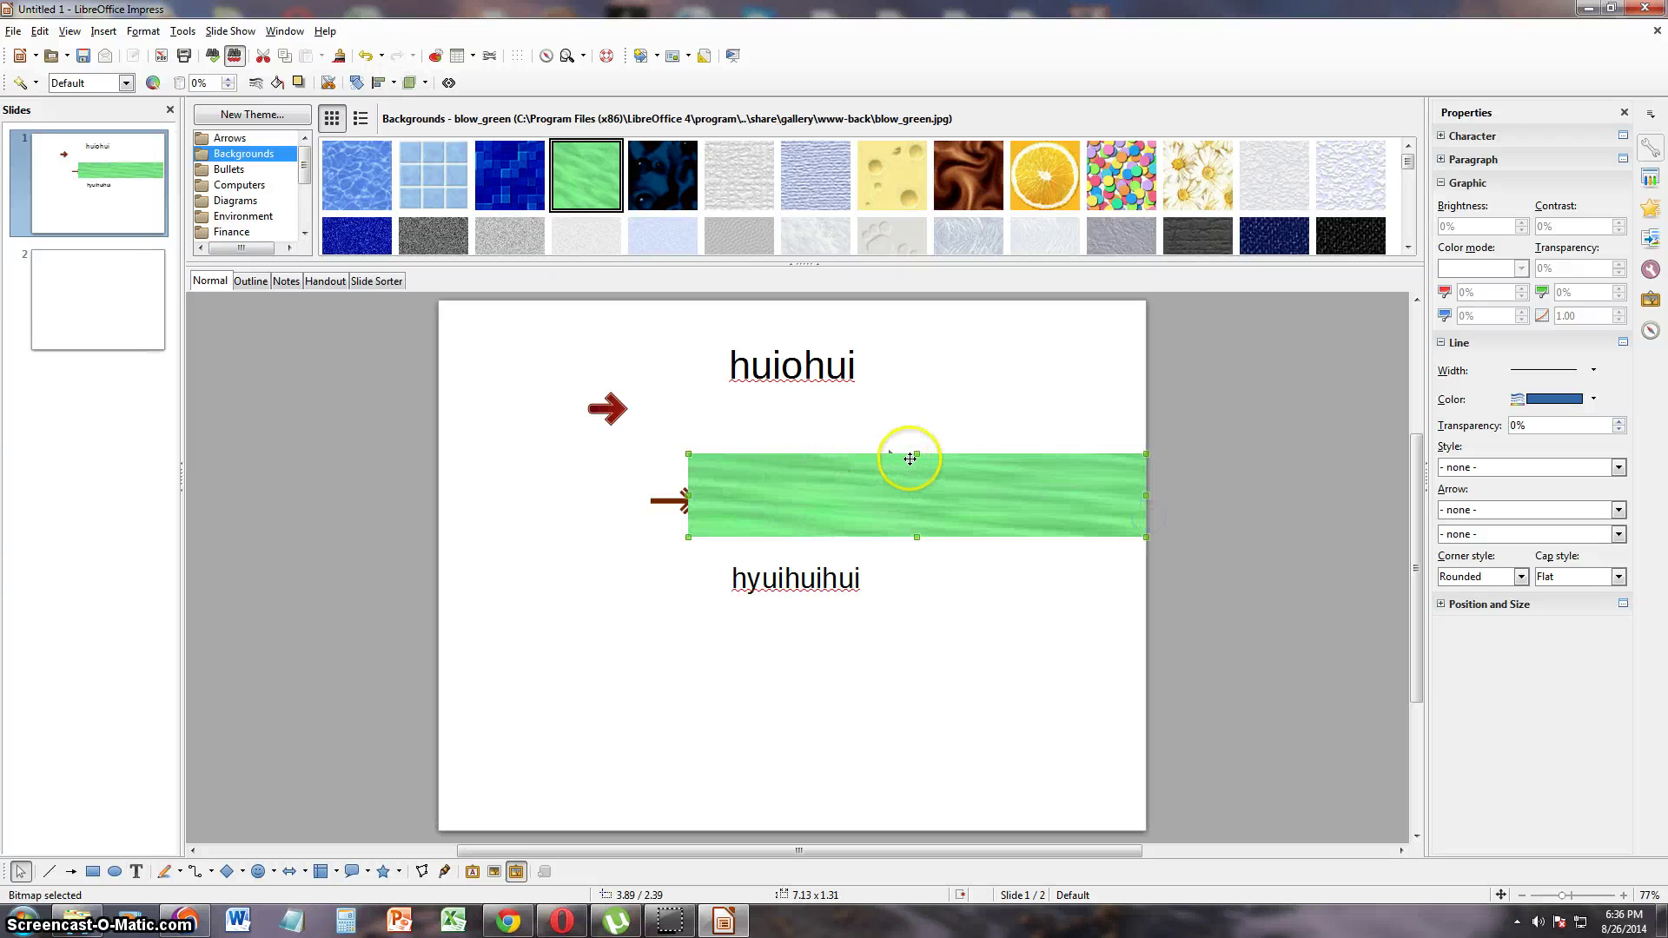
# Step: Stretch the blow_green image to the top, left and bottom edges of slide 1
pyautogui.moveTo(916, 454); pyautogui.dragTo(917, 299)
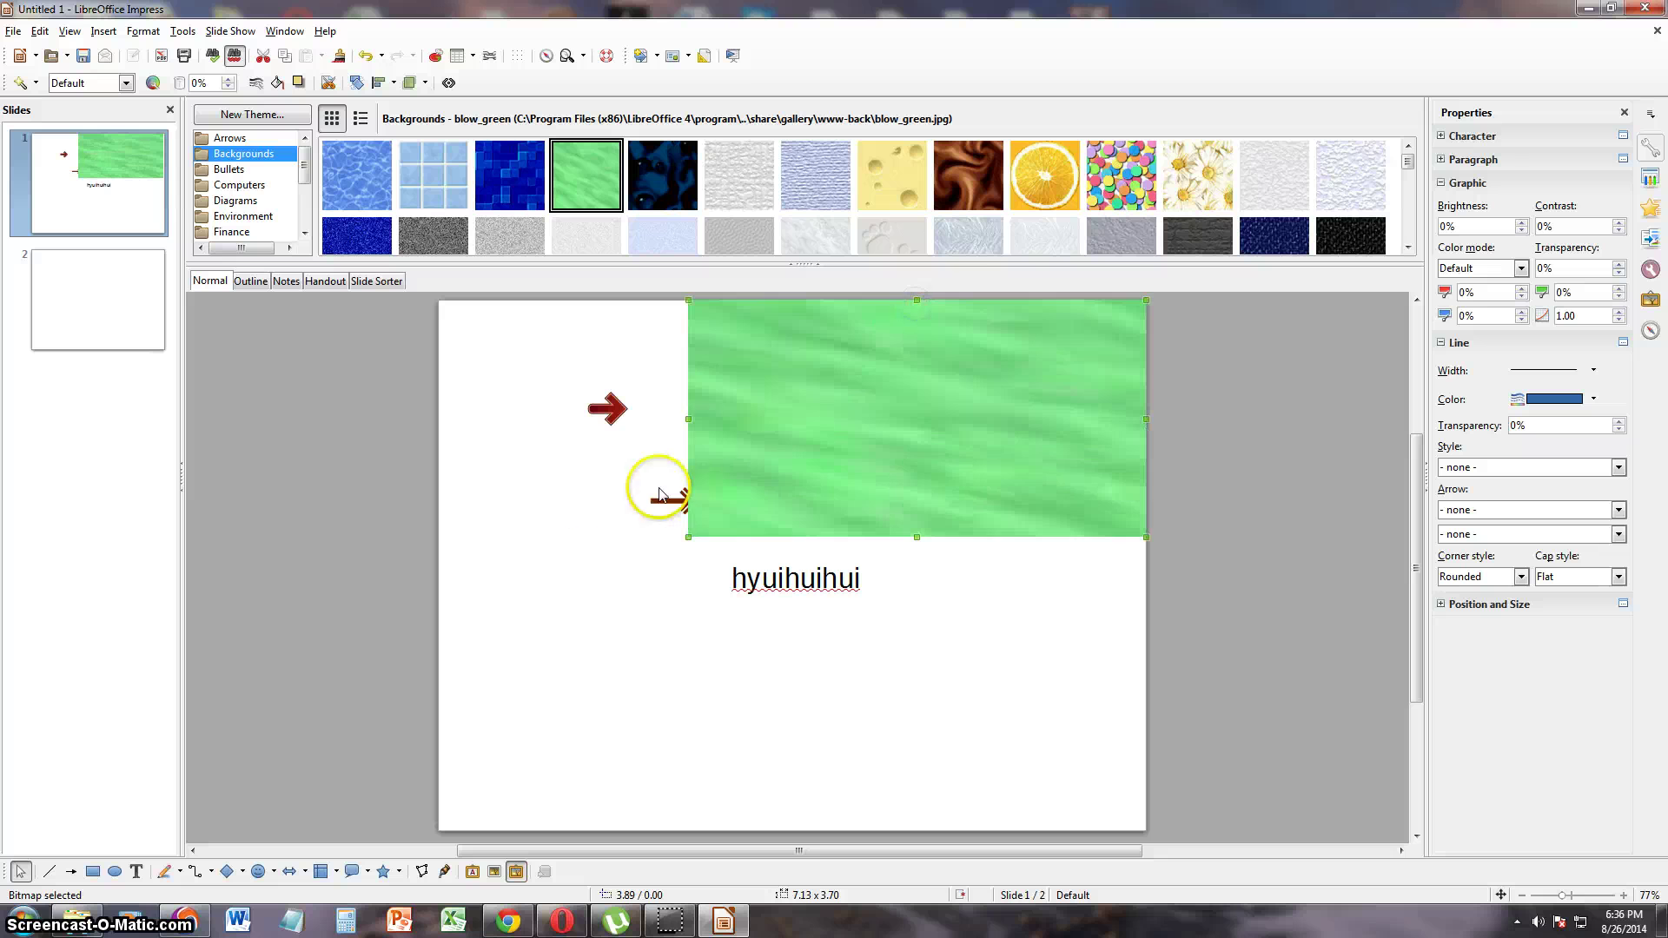
pyautogui.moveTo(688, 536); pyautogui.dragTo(436, 823)
pyautogui.click(1032, 546)
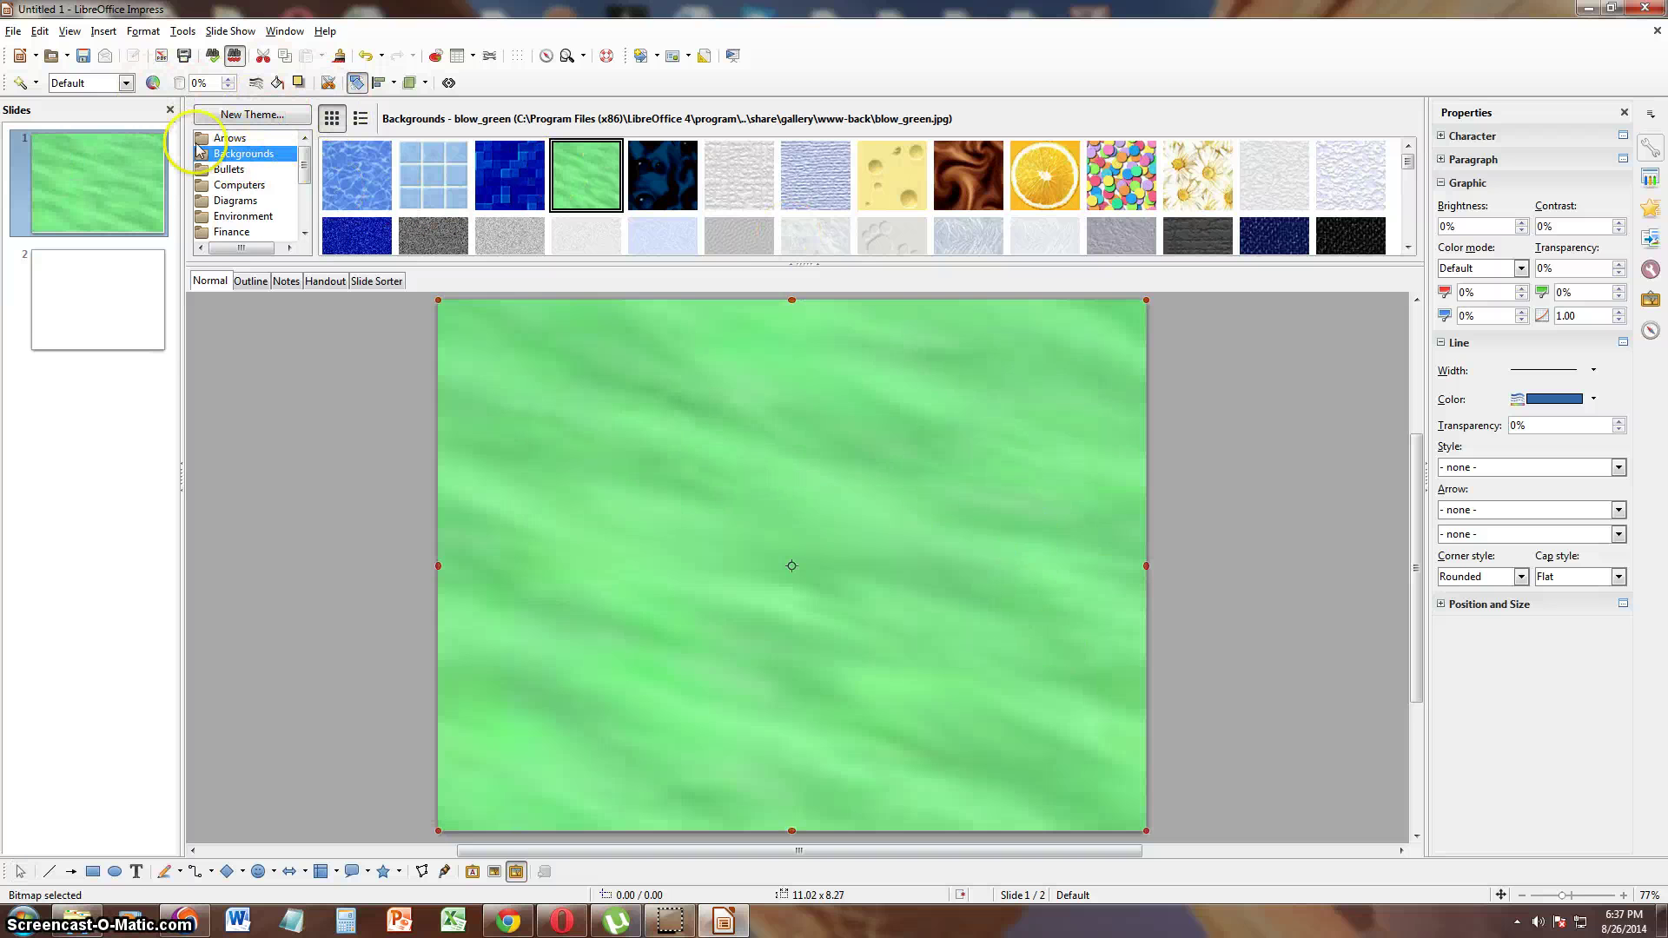
pyautogui.click(233, 201)
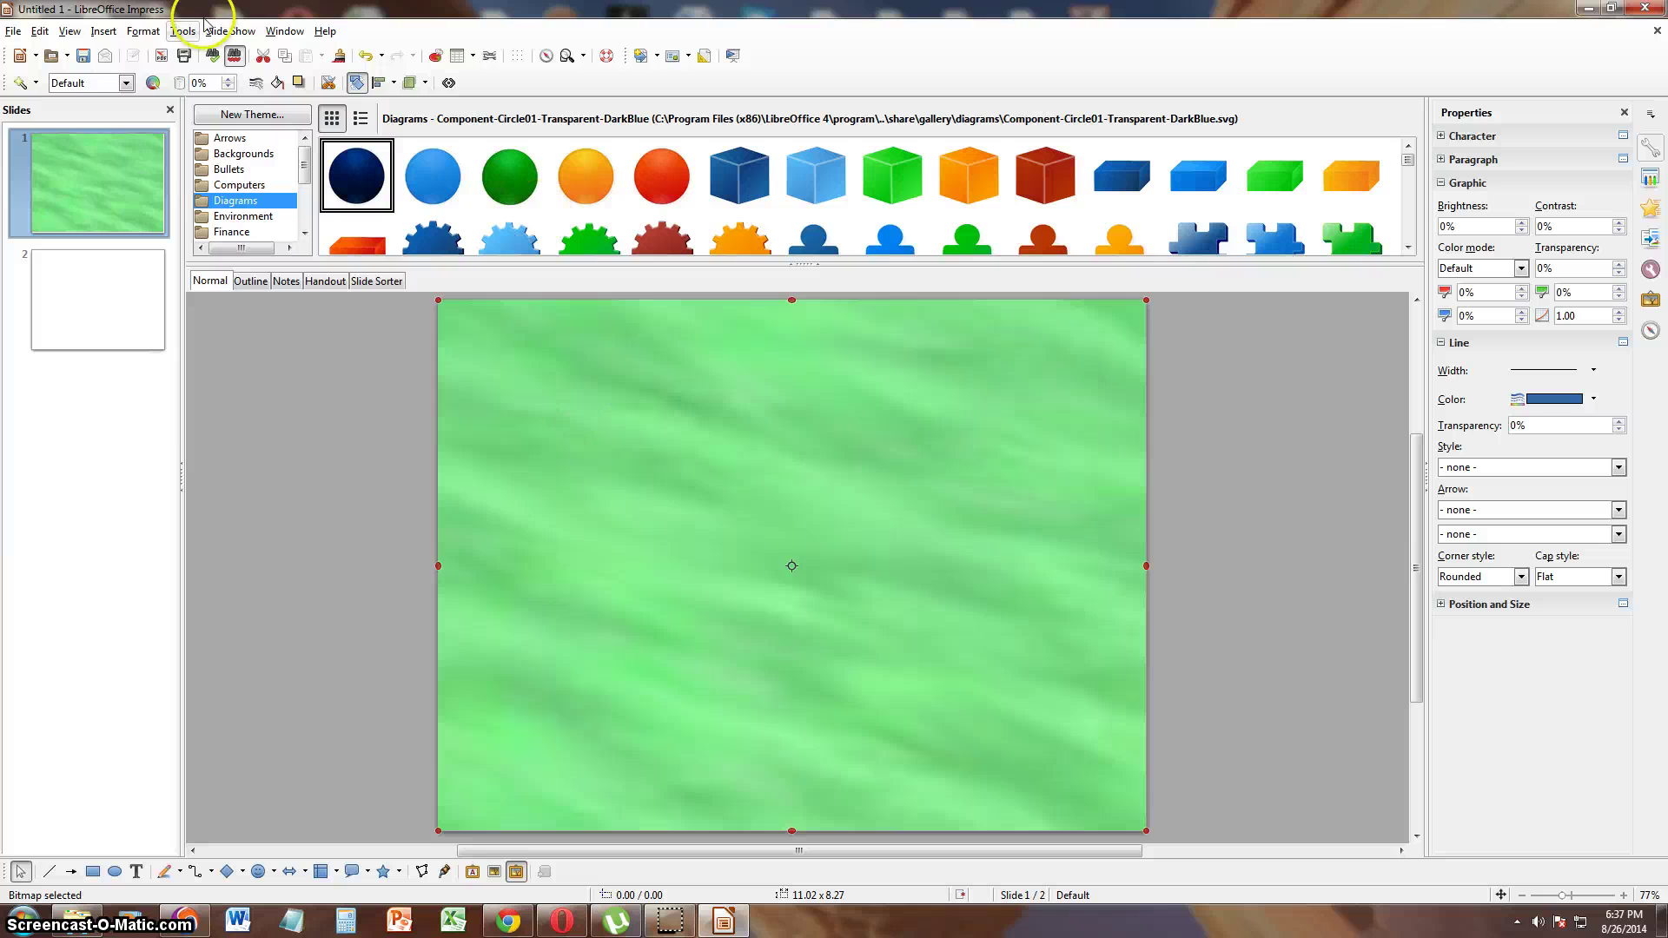
# Step: Insert a 5-column, 2-row table on slide 1
pyautogui.click(103, 31)
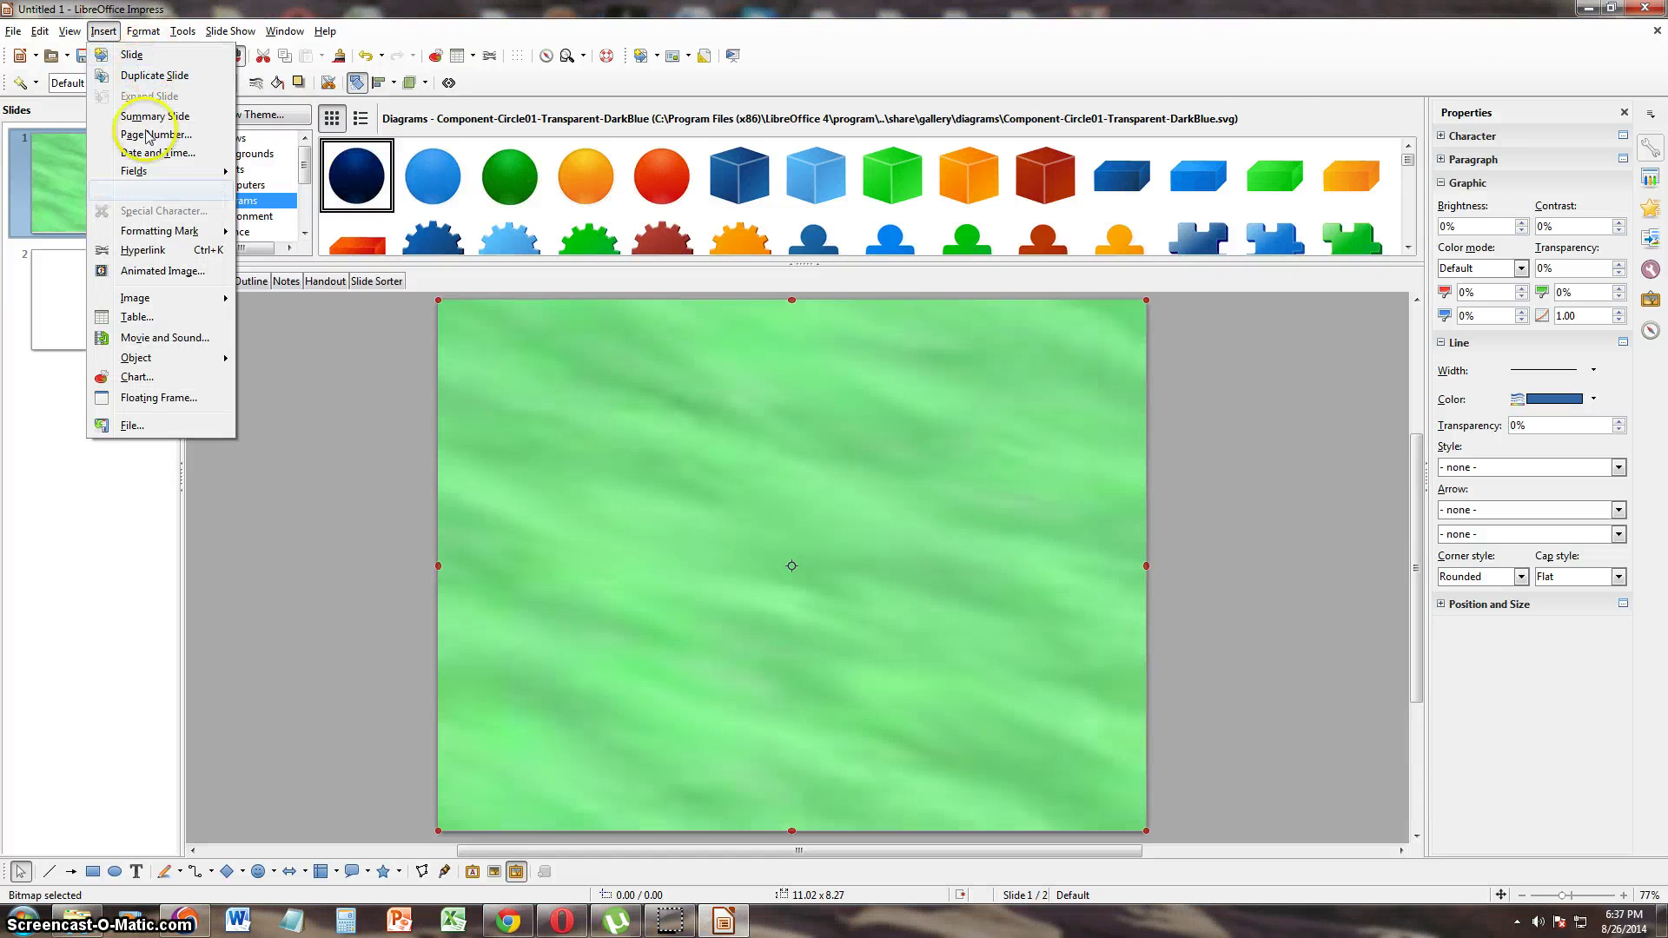
pyautogui.moveTo(161, 303)
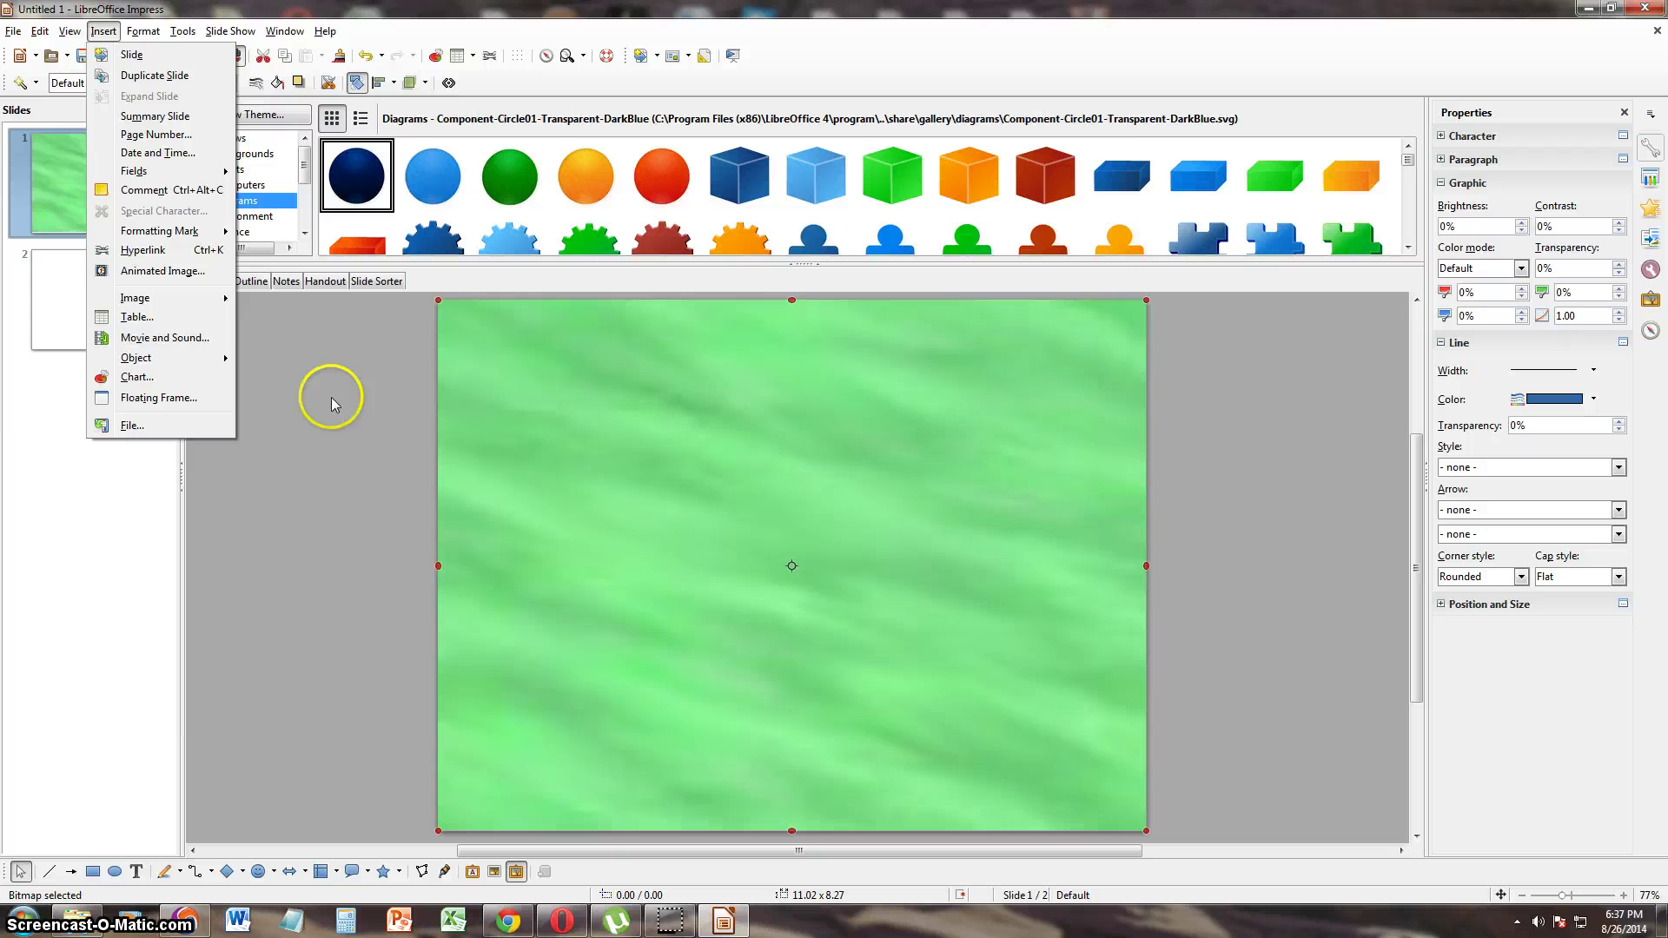
pyautogui.click(165, 317)
pyautogui.click(830, 499)
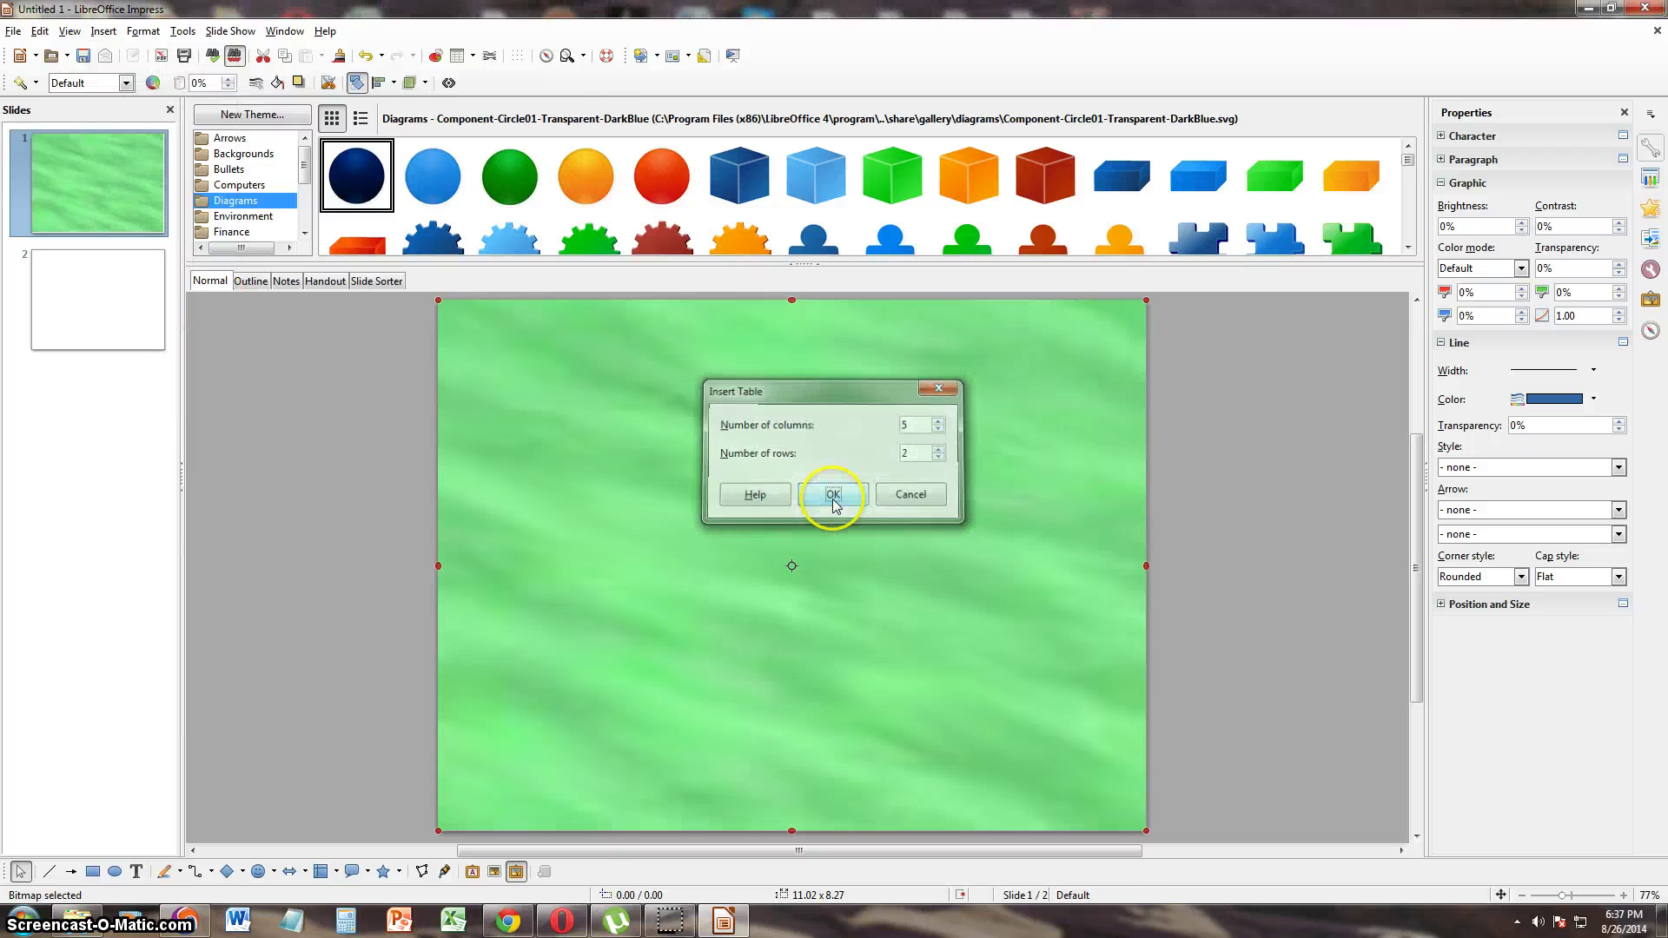
# Step: Select cells in the table, then drag the light-blue Diagrams cube onto the slide above it
pyautogui.moveTo(794, 599); pyautogui.dragTo(793, 474)
pyautogui.click(834, 528)
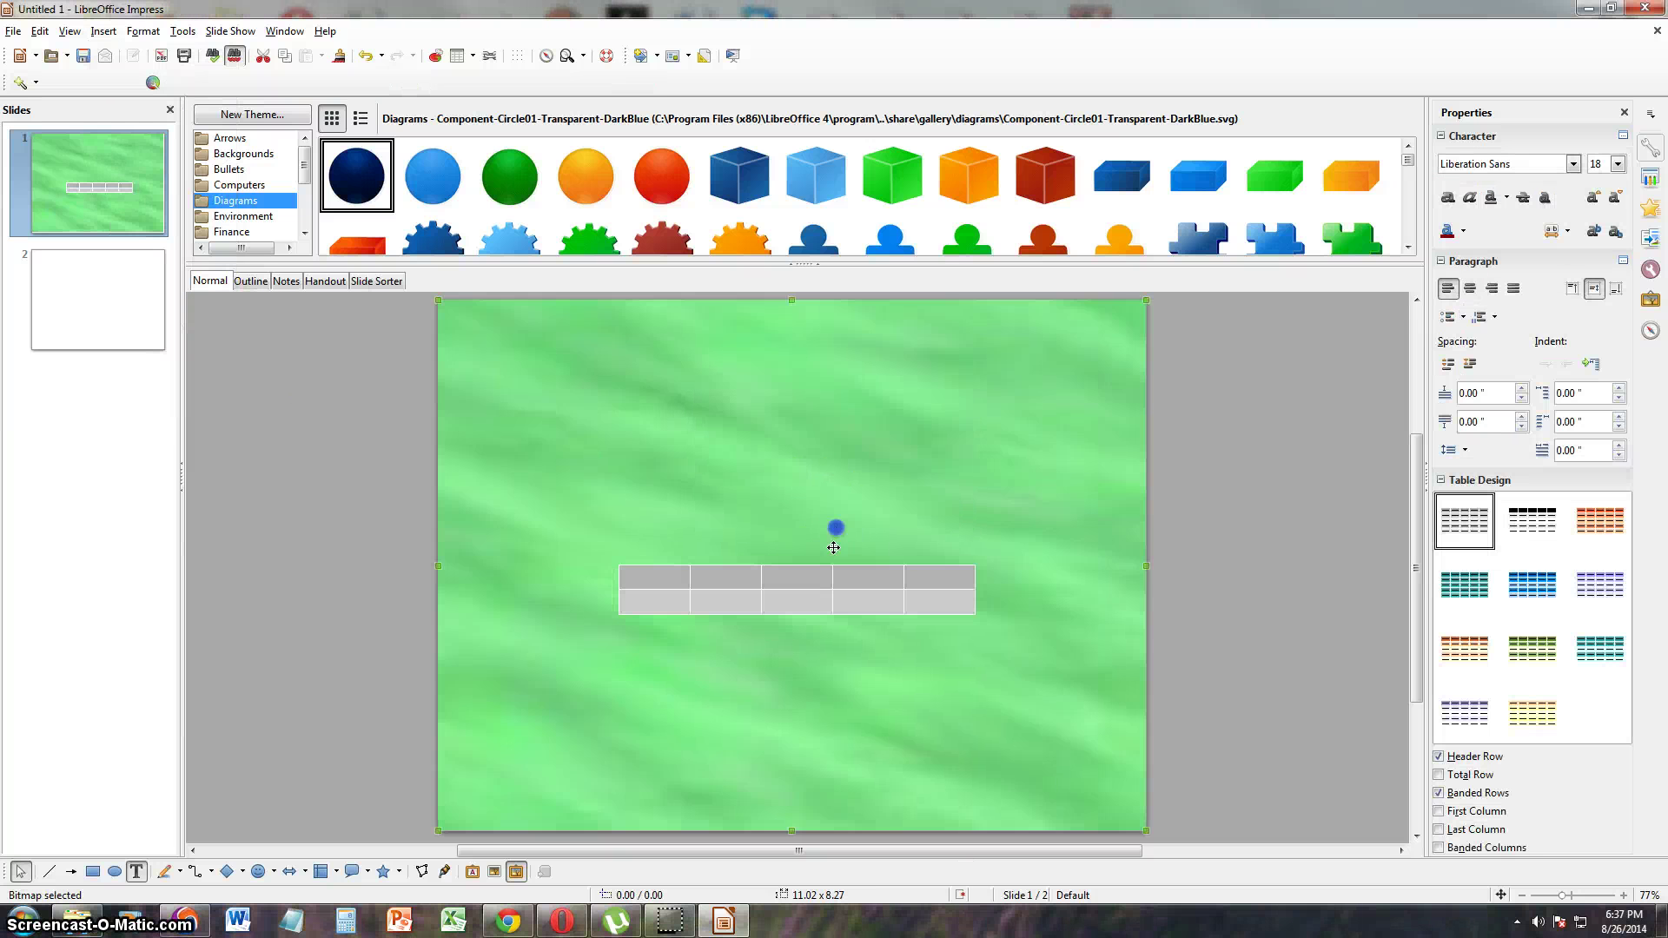
pyautogui.click(739, 579)
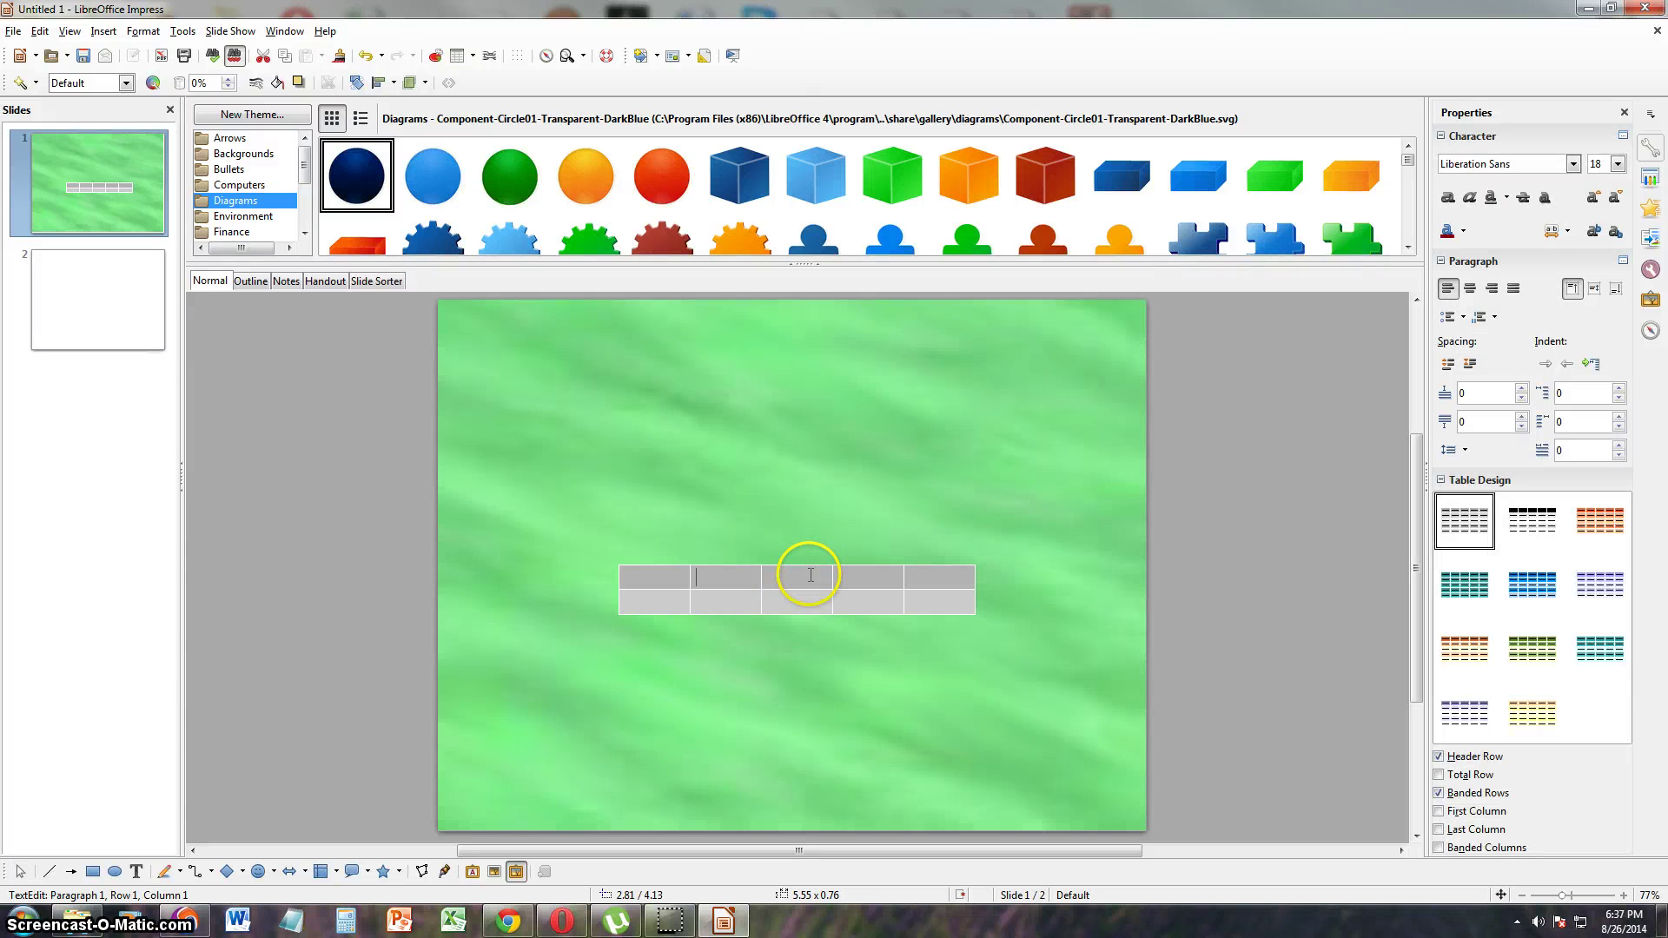
pyautogui.moveTo(815, 174); pyautogui.dragTo(832, 420)
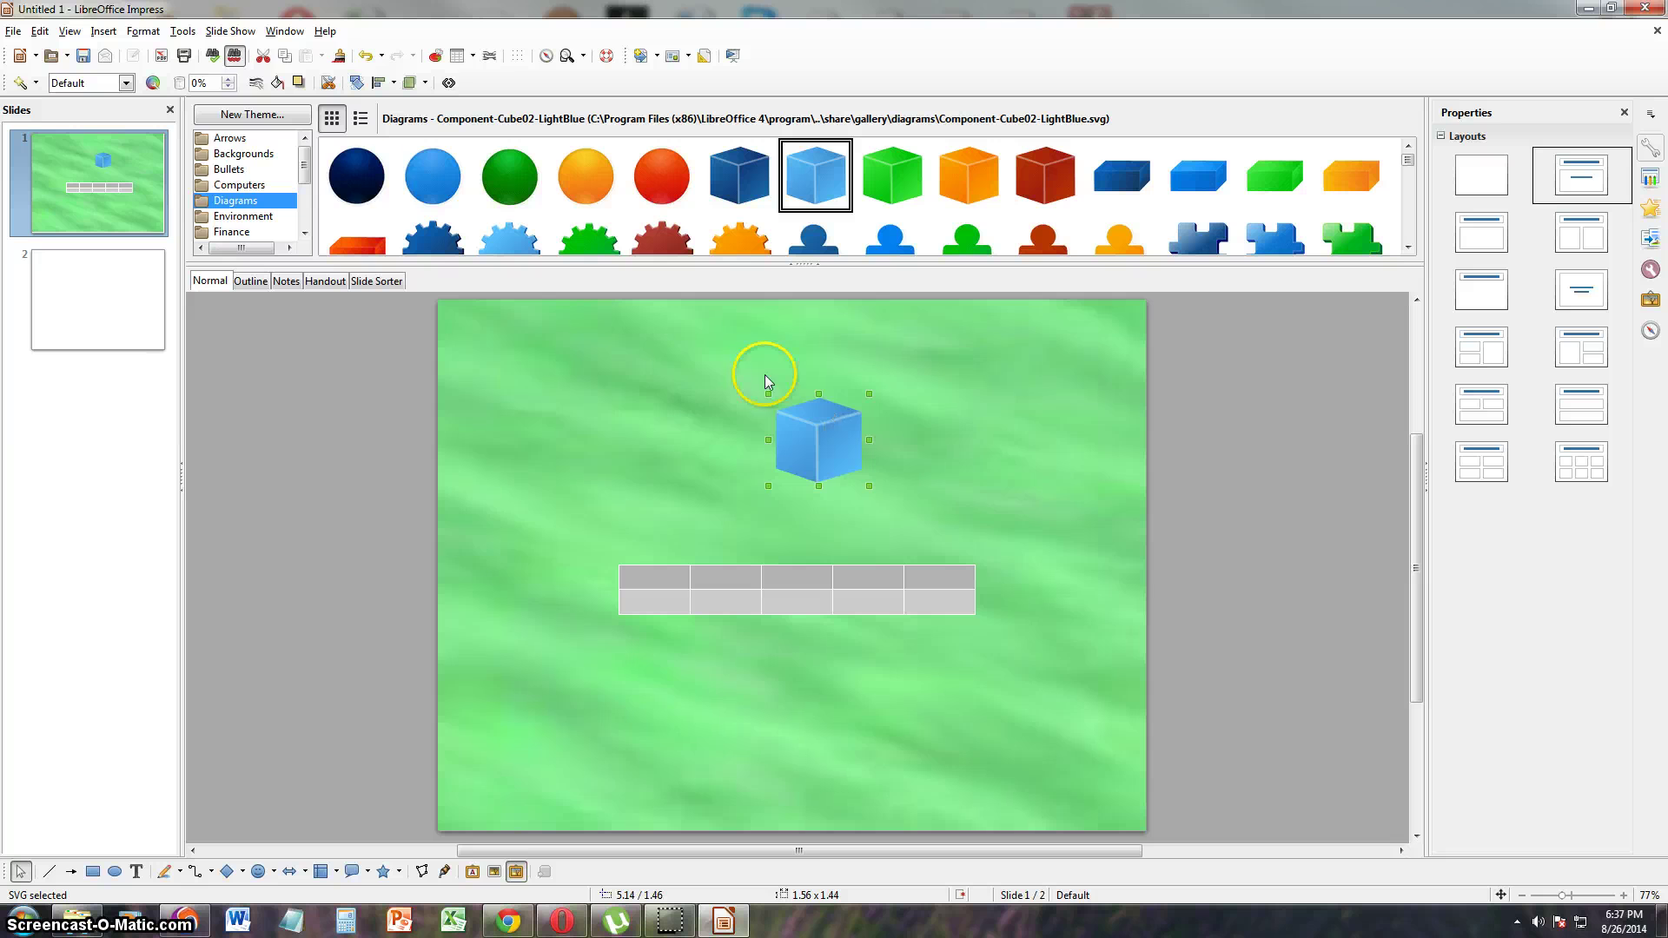
# Step: Look through the Slide Show menu and the Undo list without running or undoing anything
pyautogui.click(229, 33)
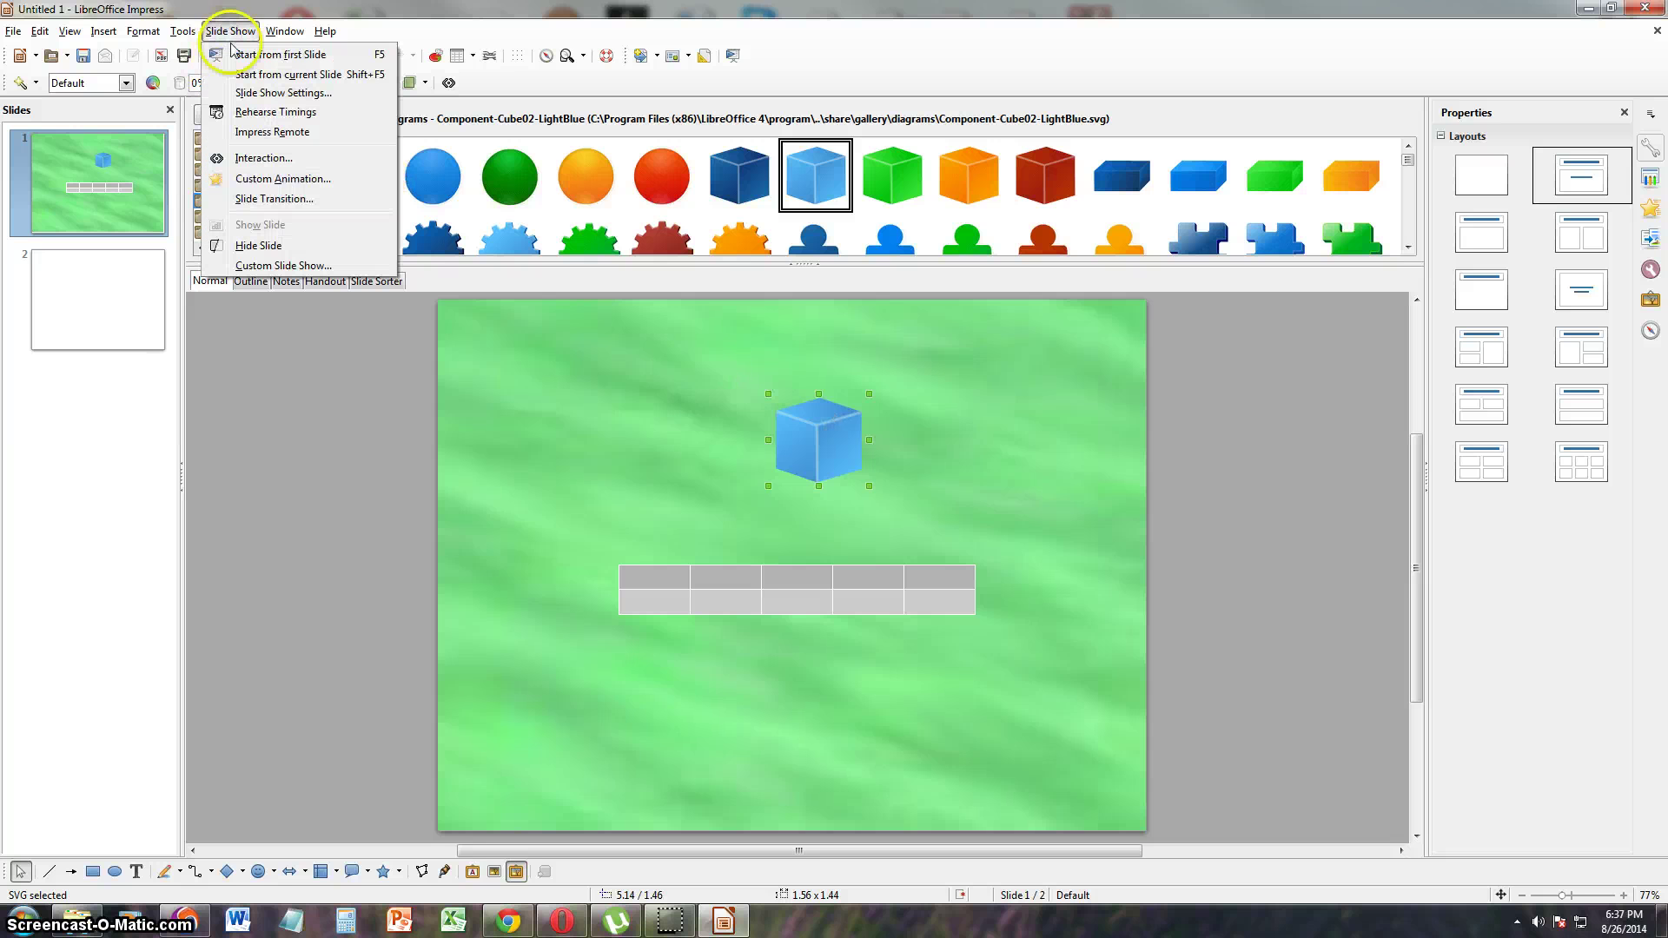
pyautogui.press('Escape')
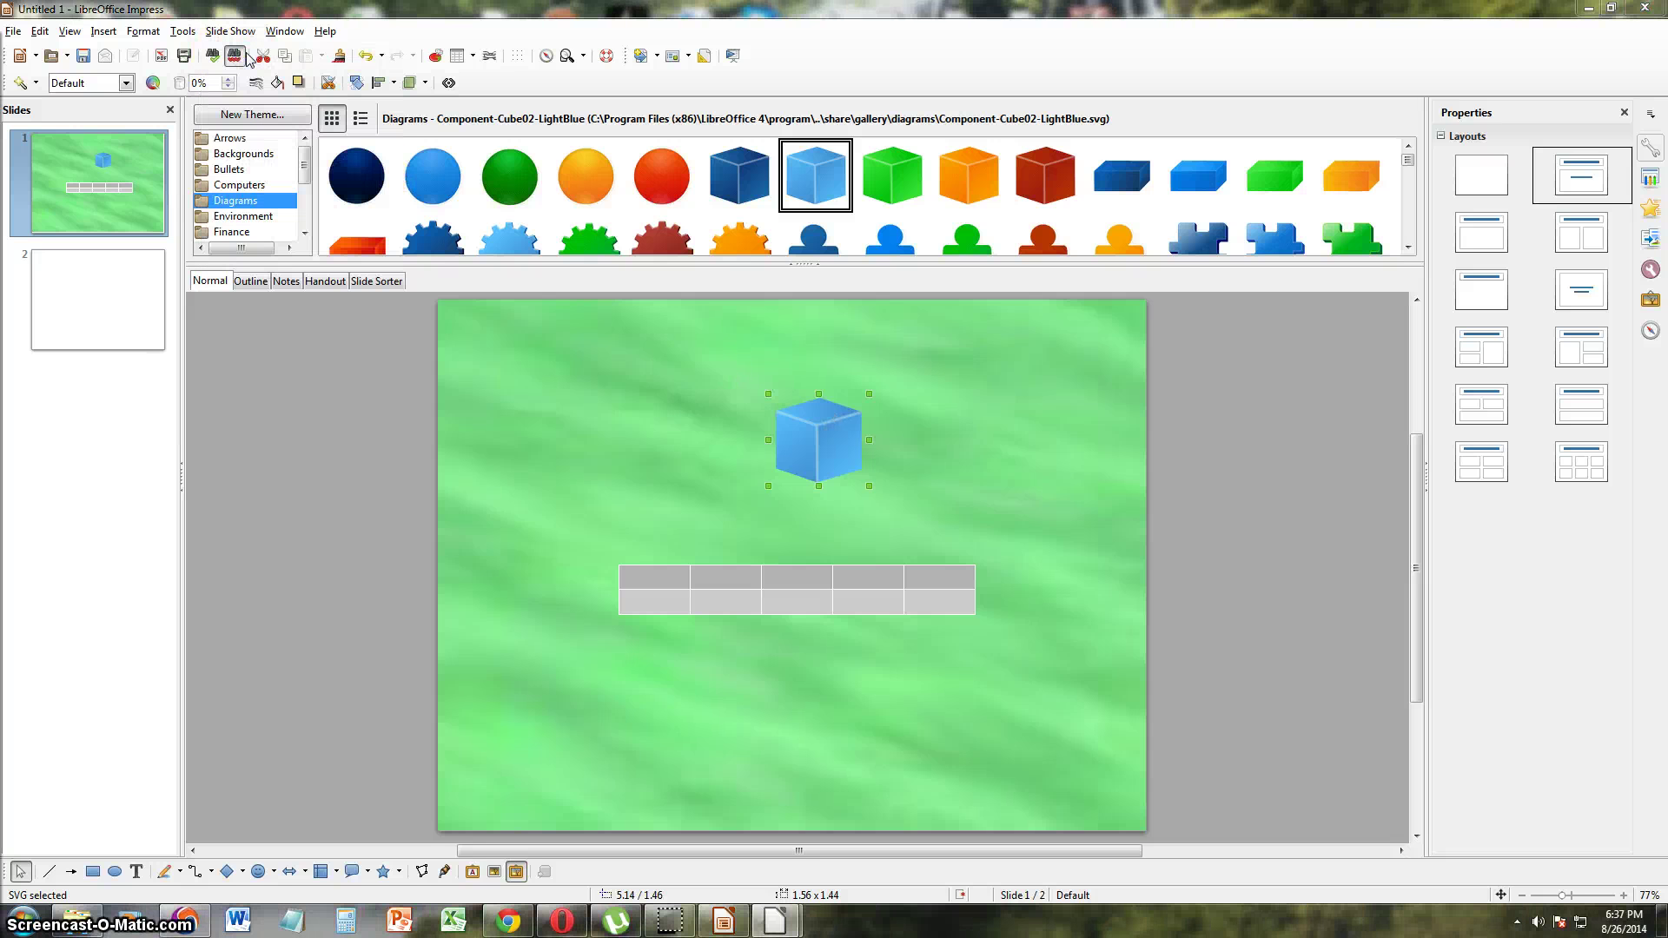
pyautogui.click(249, 37)
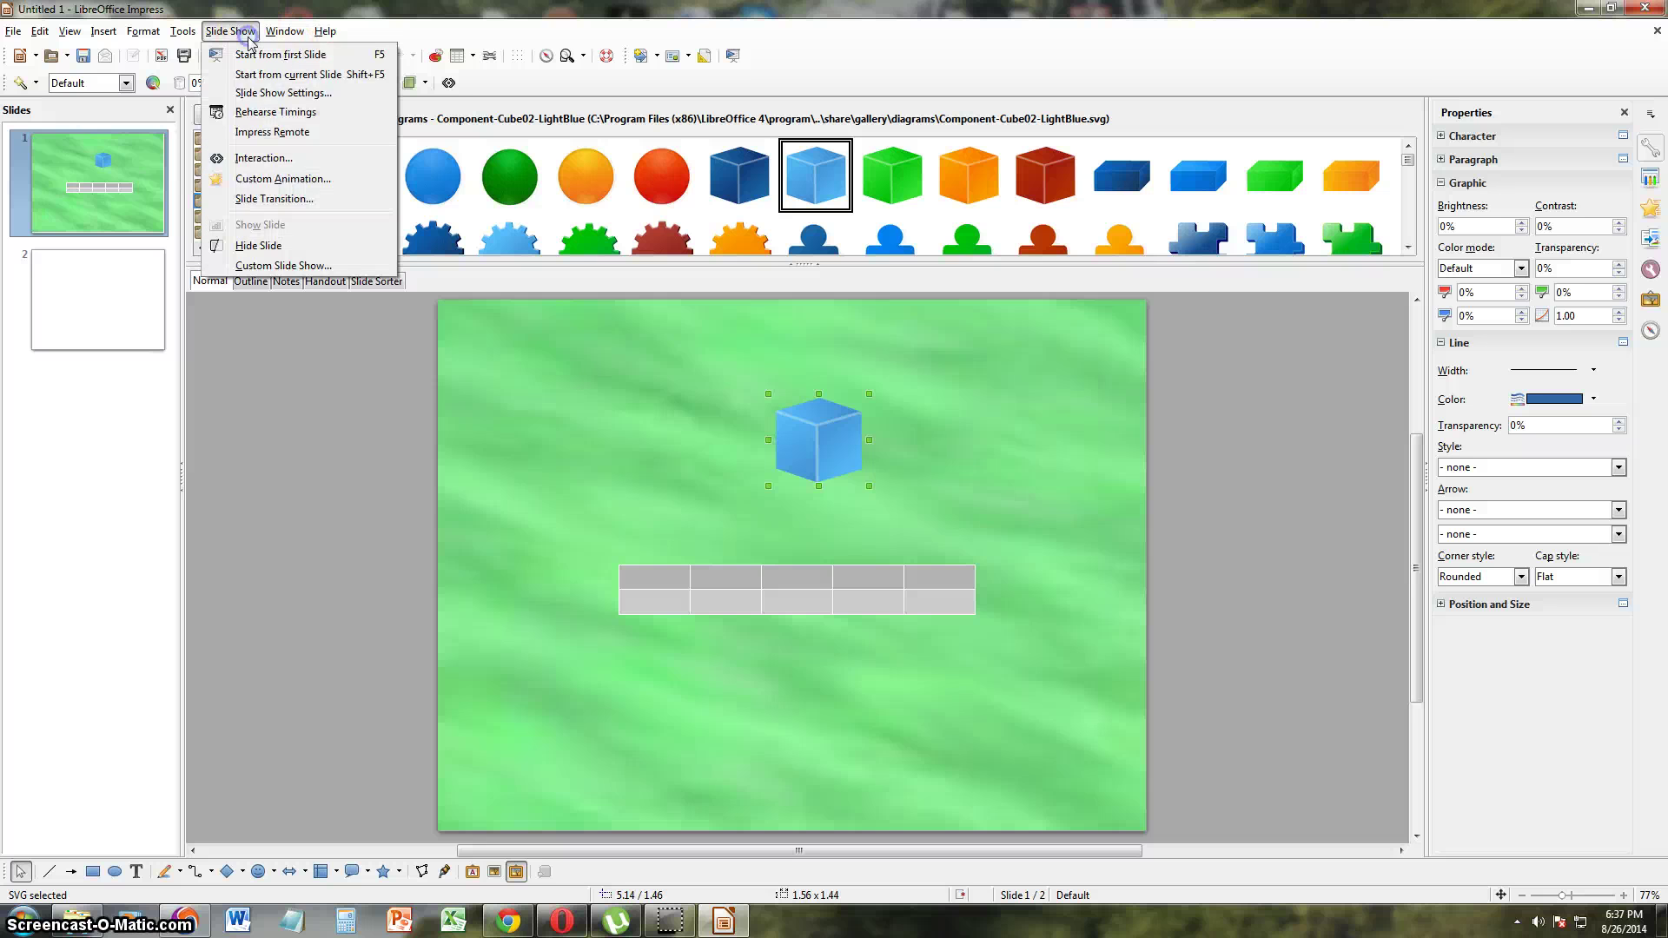
pyautogui.click(883, 509)
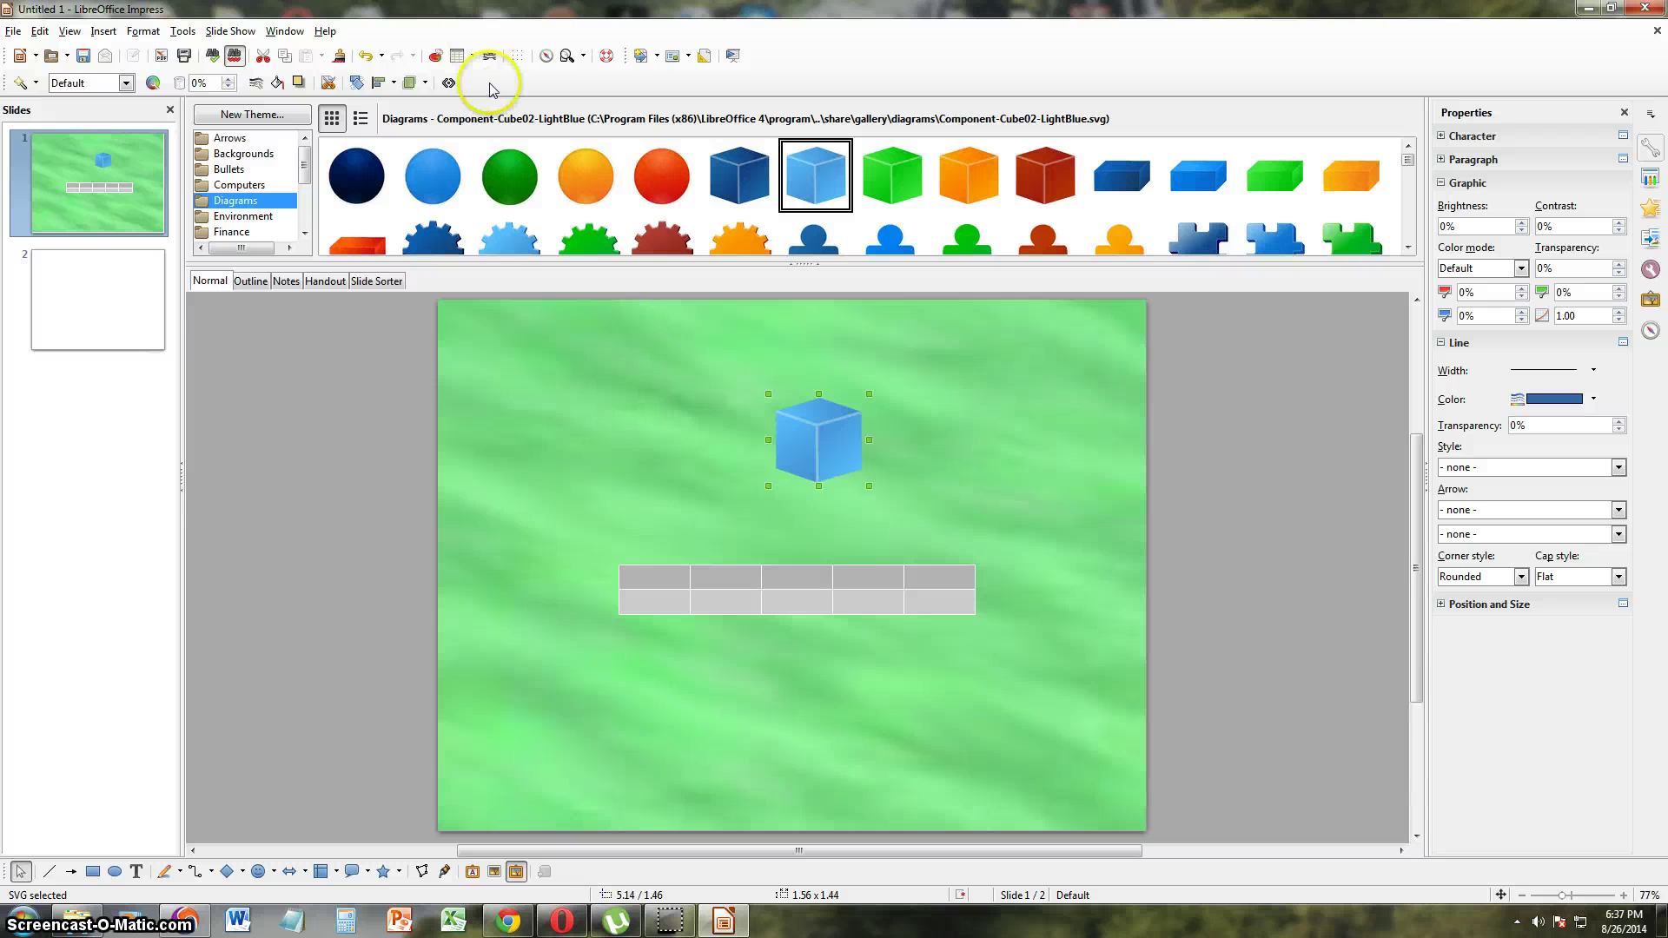
pyautogui.click(382, 56)
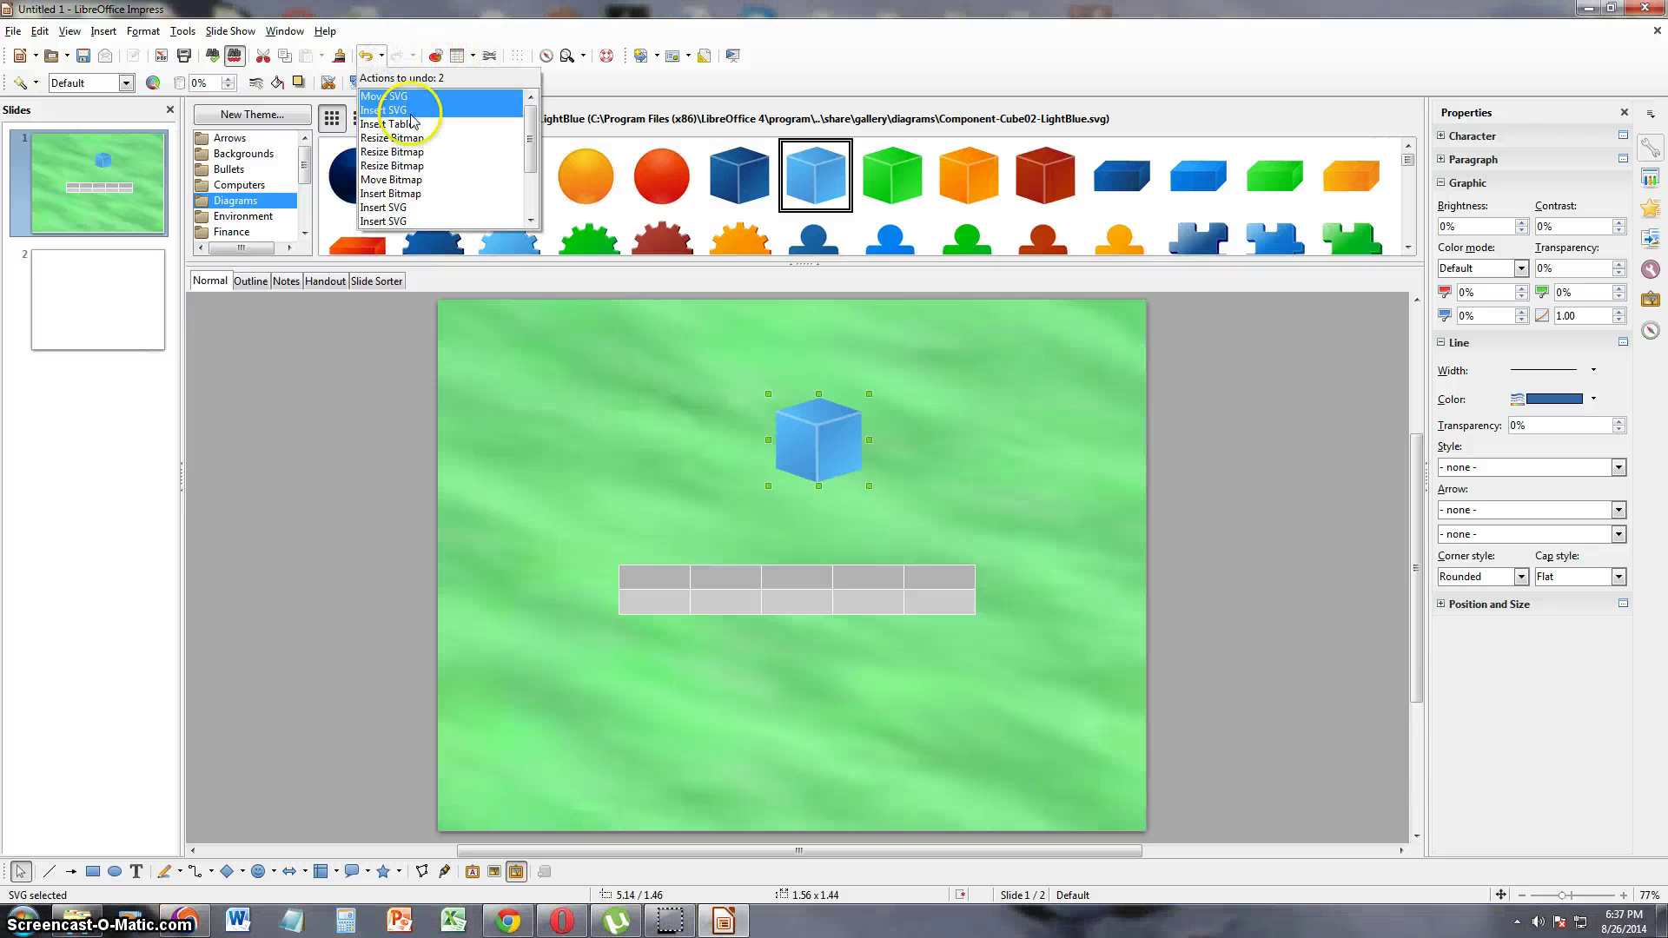
pyautogui.click(358, 443)
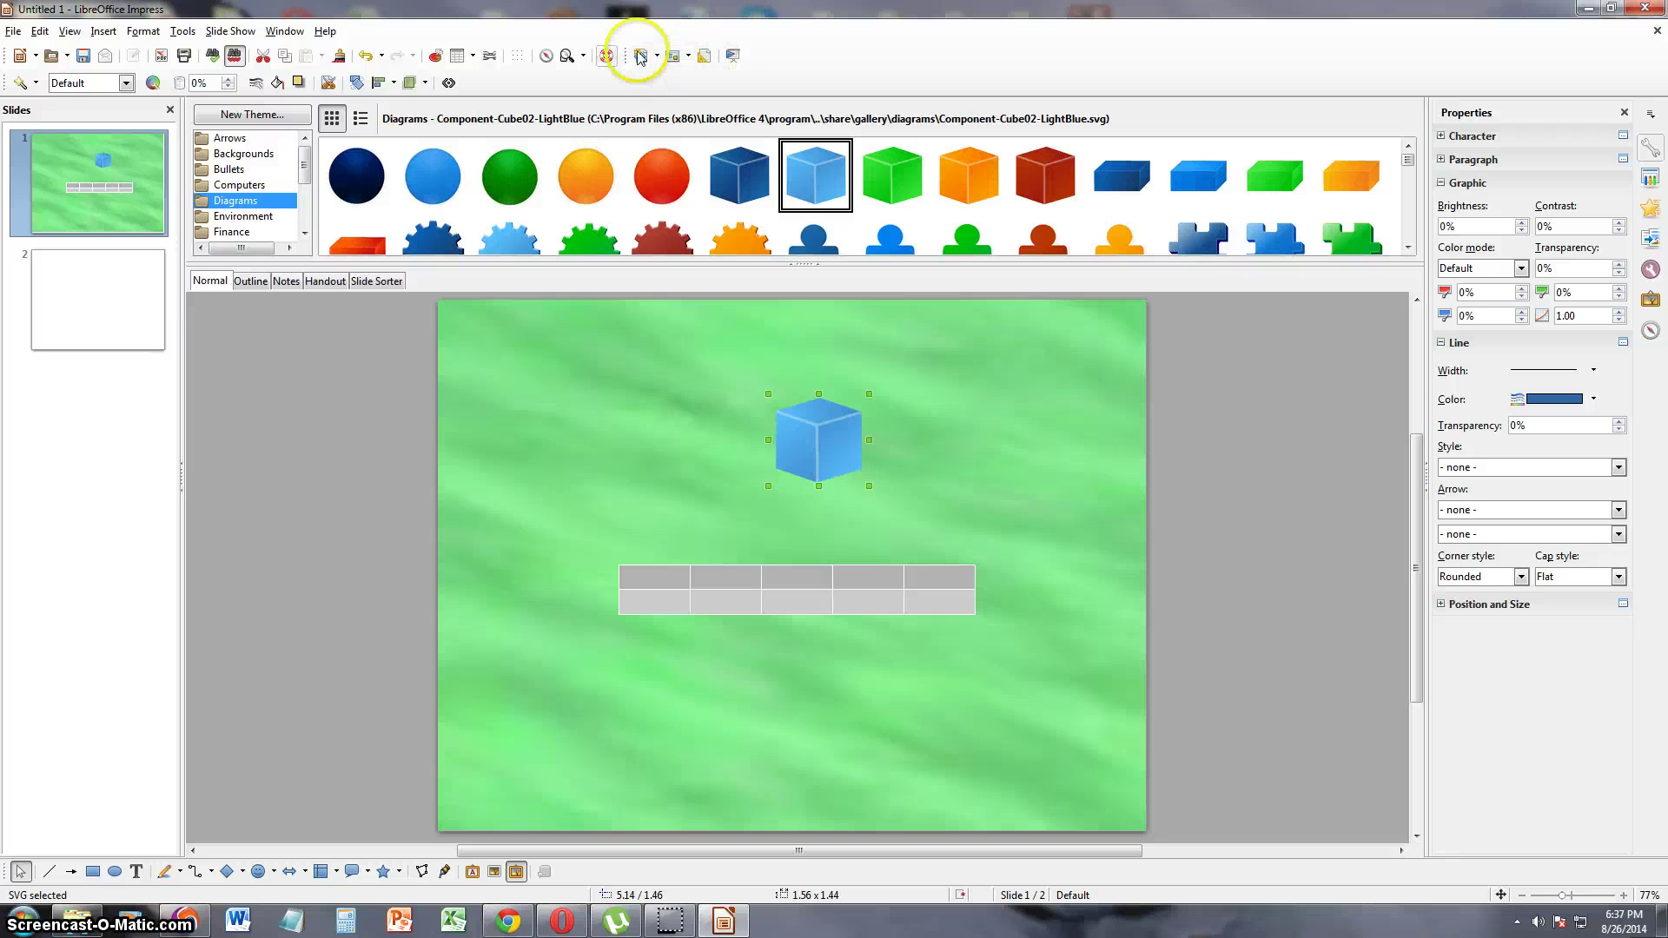
# Step: Discard the unsaved Impress presentation and return to the PCMag LibreOffice review in Chrome
pyautogui.click(13, 30)
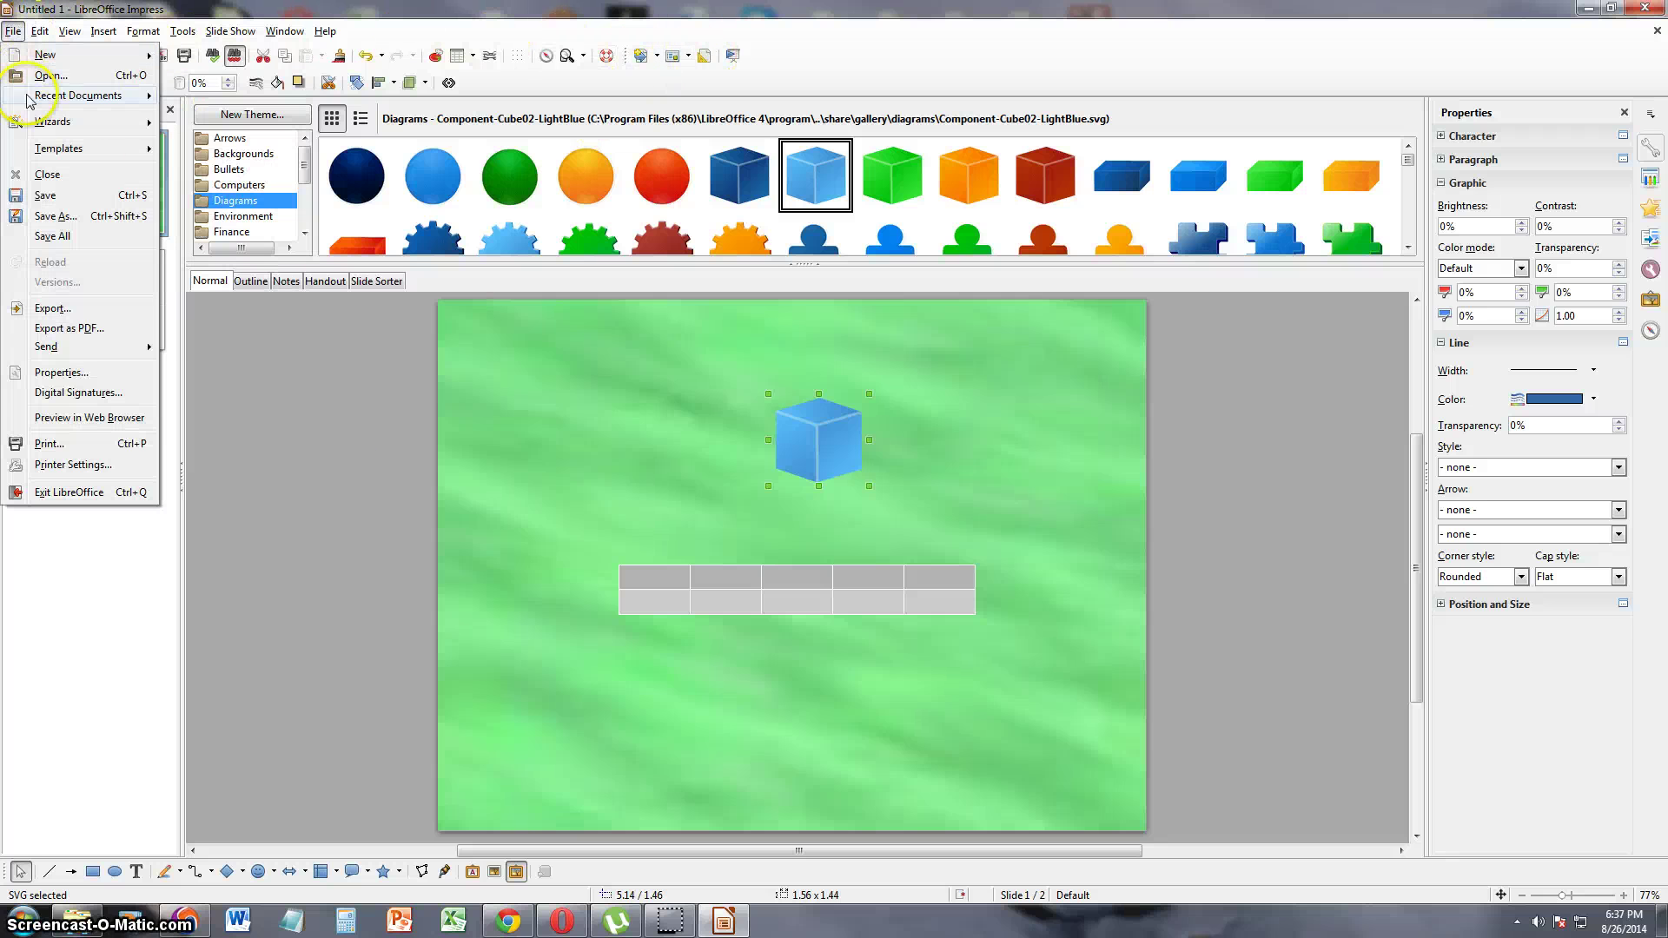
pyautogui.click(313, 460)
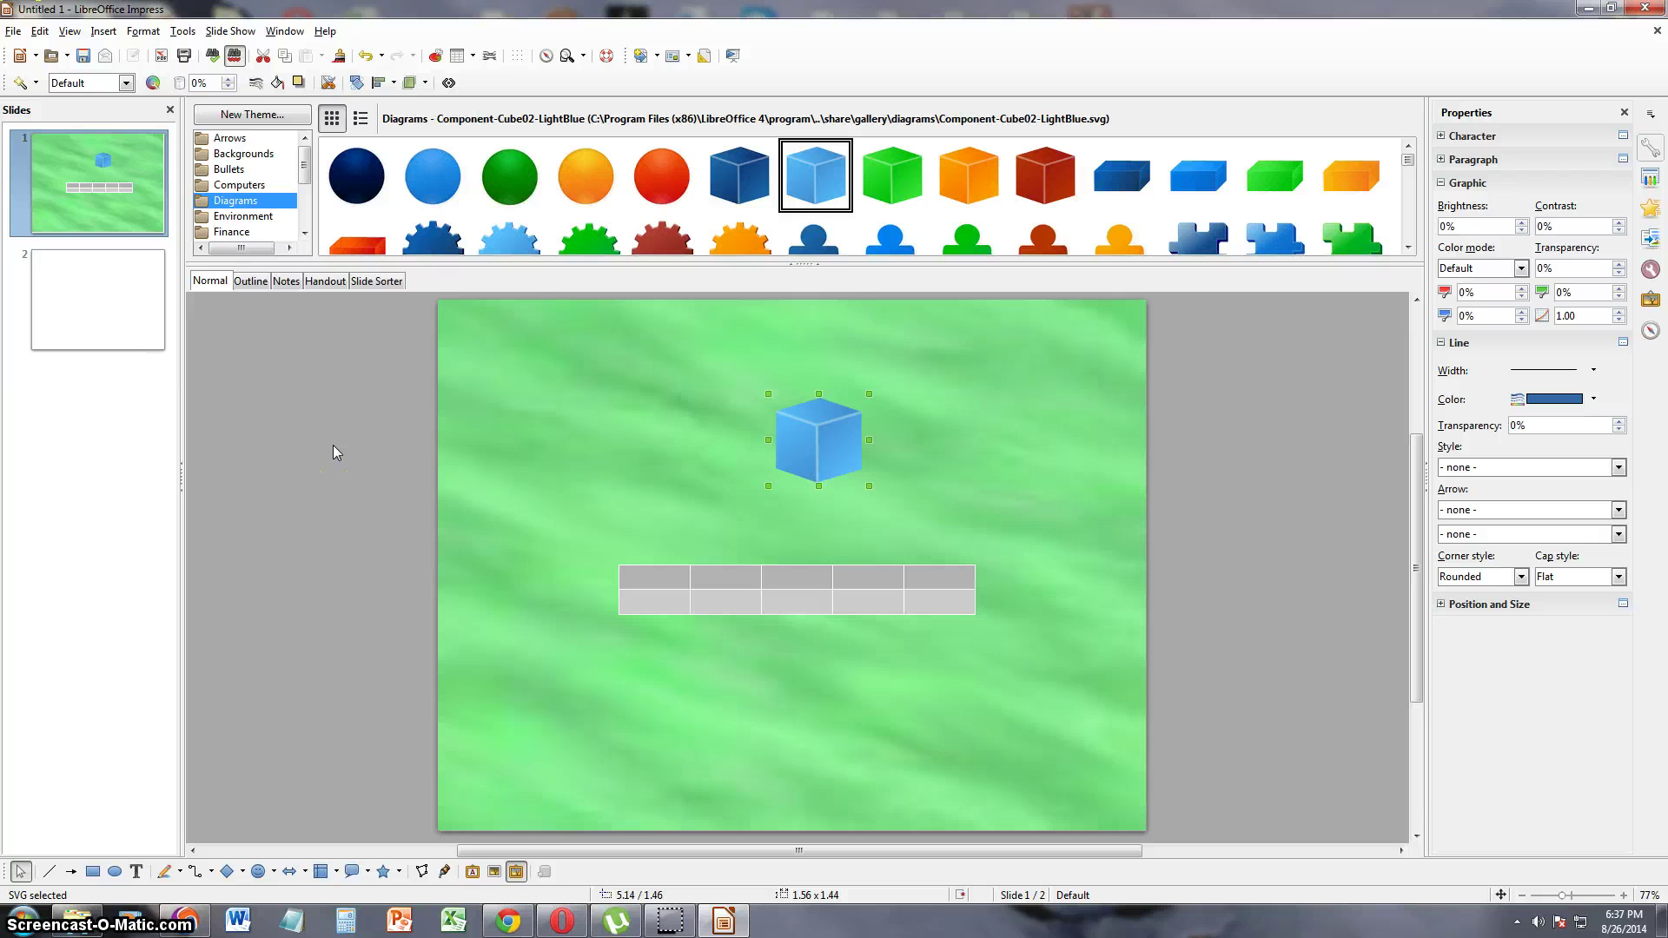
pyautogui.click(374, 432)
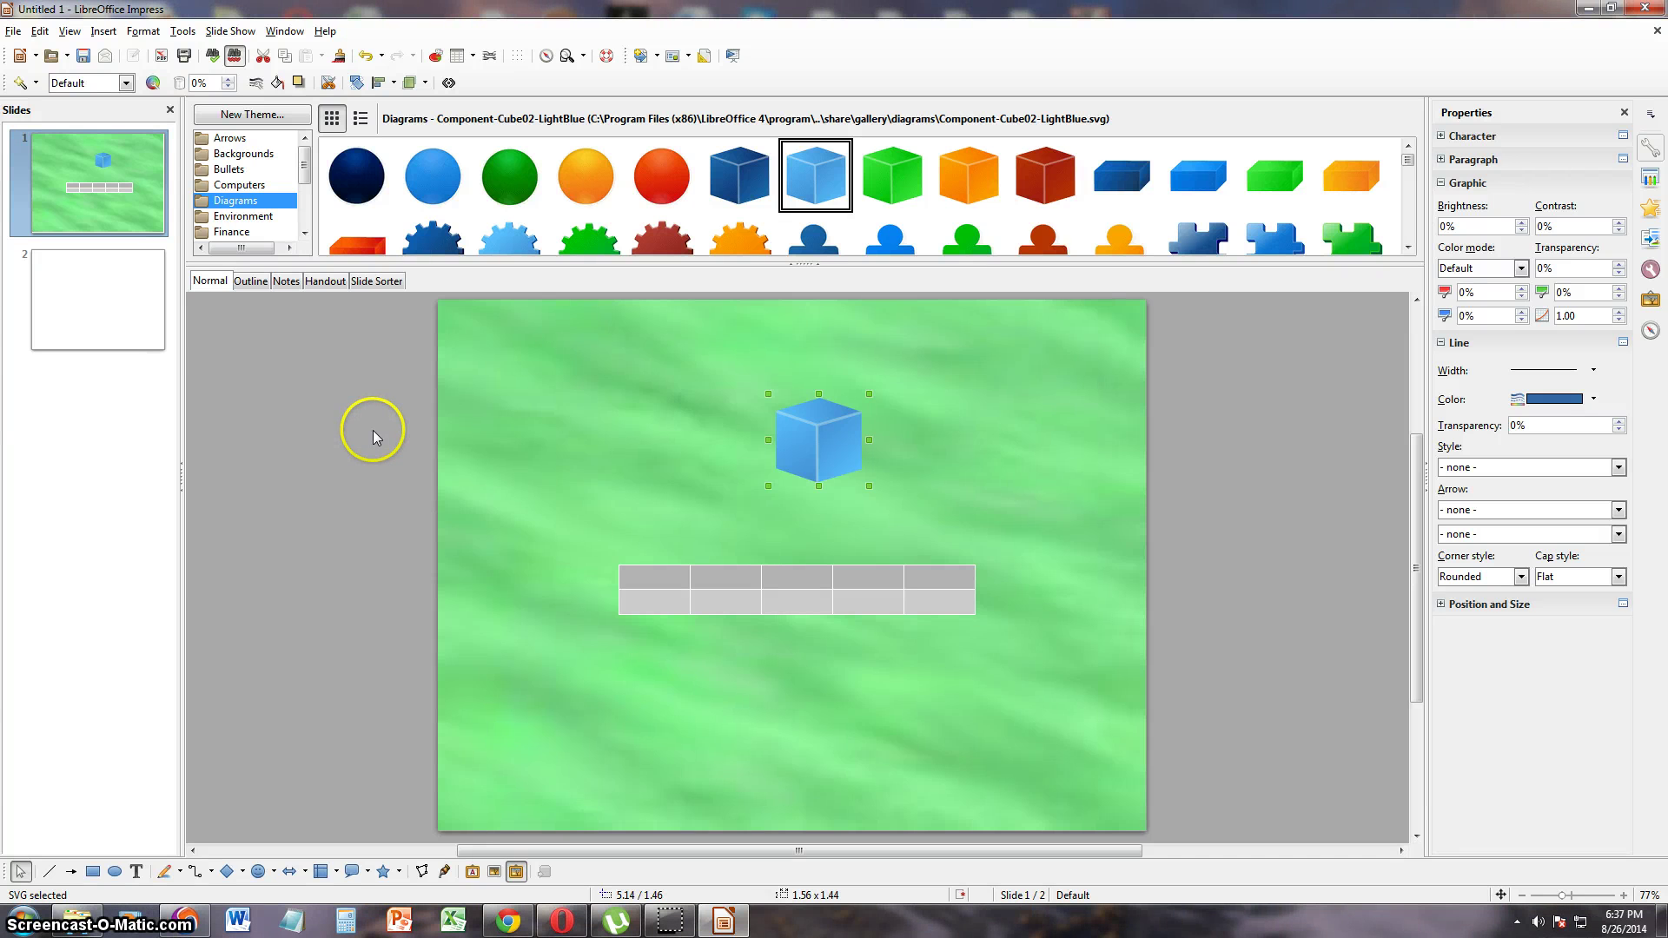
pyautogui.click(1649, 8)
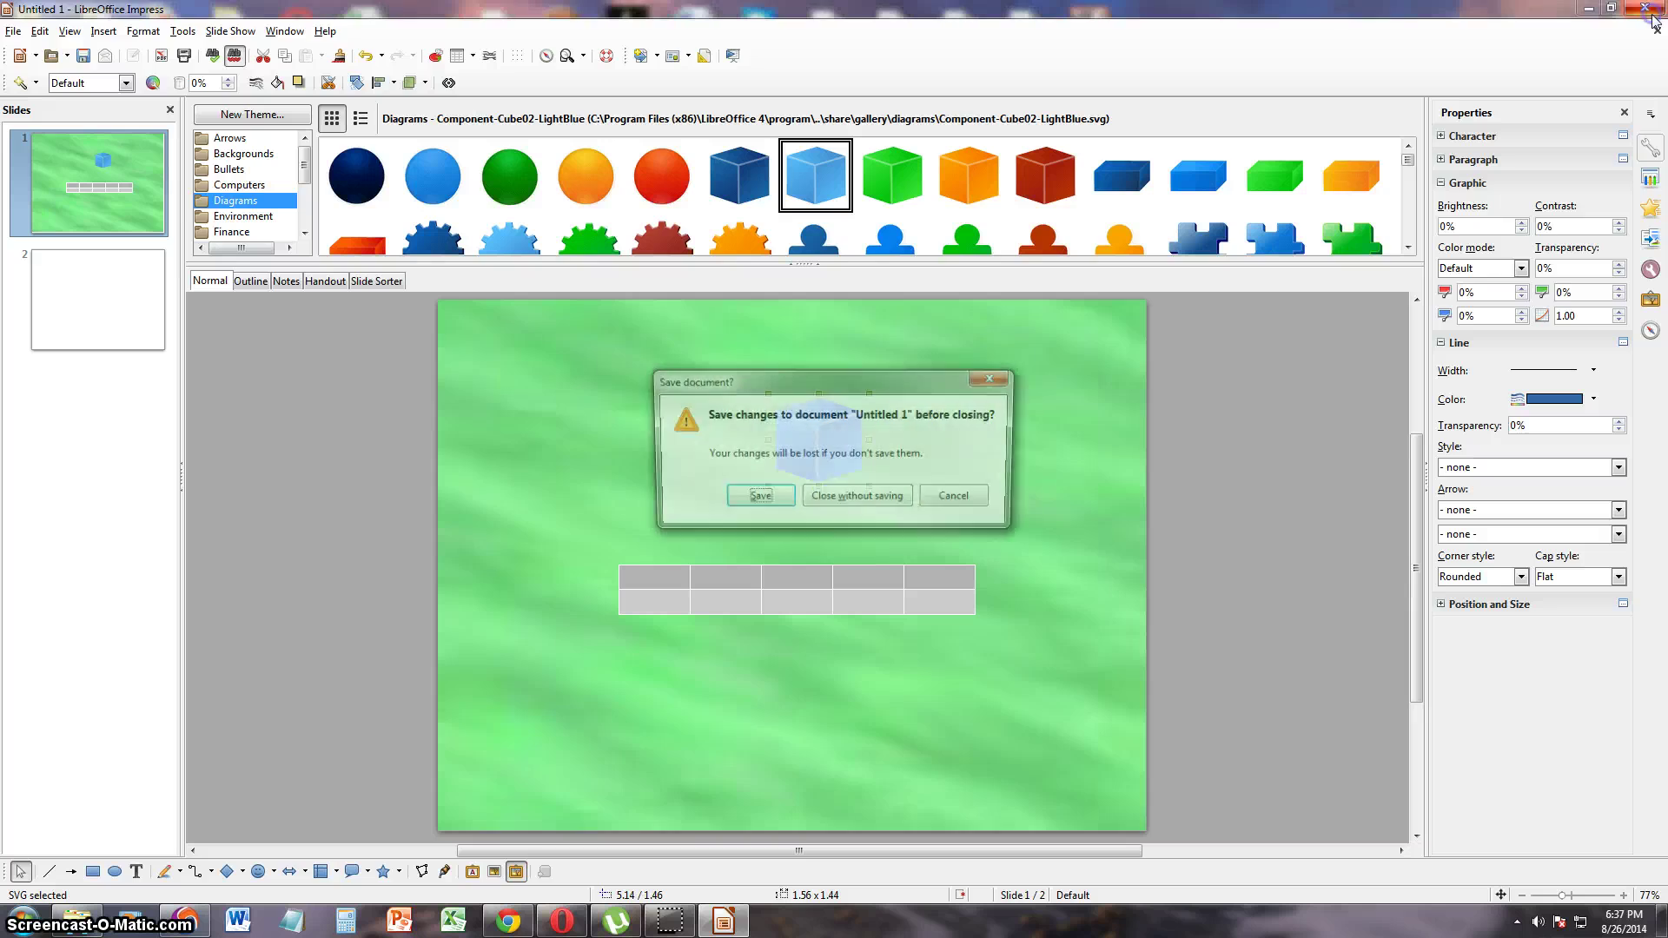
pyautogui.click(899, 498)
pyautogui.click(508, 921)
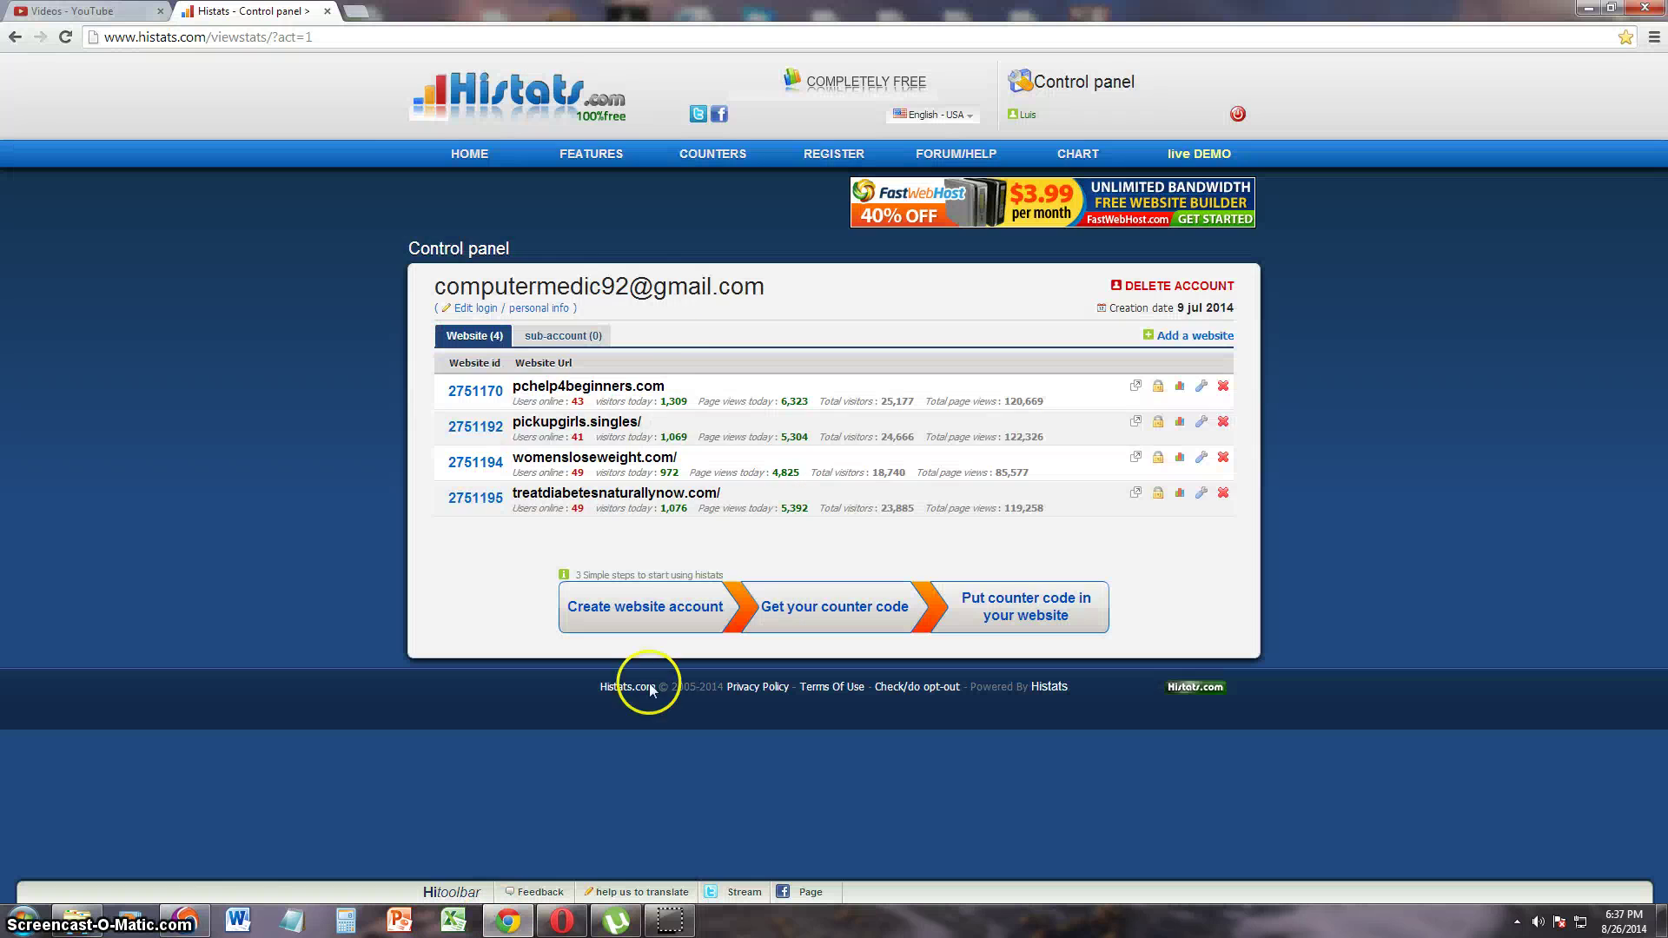
pyautogui.click(508, 921)
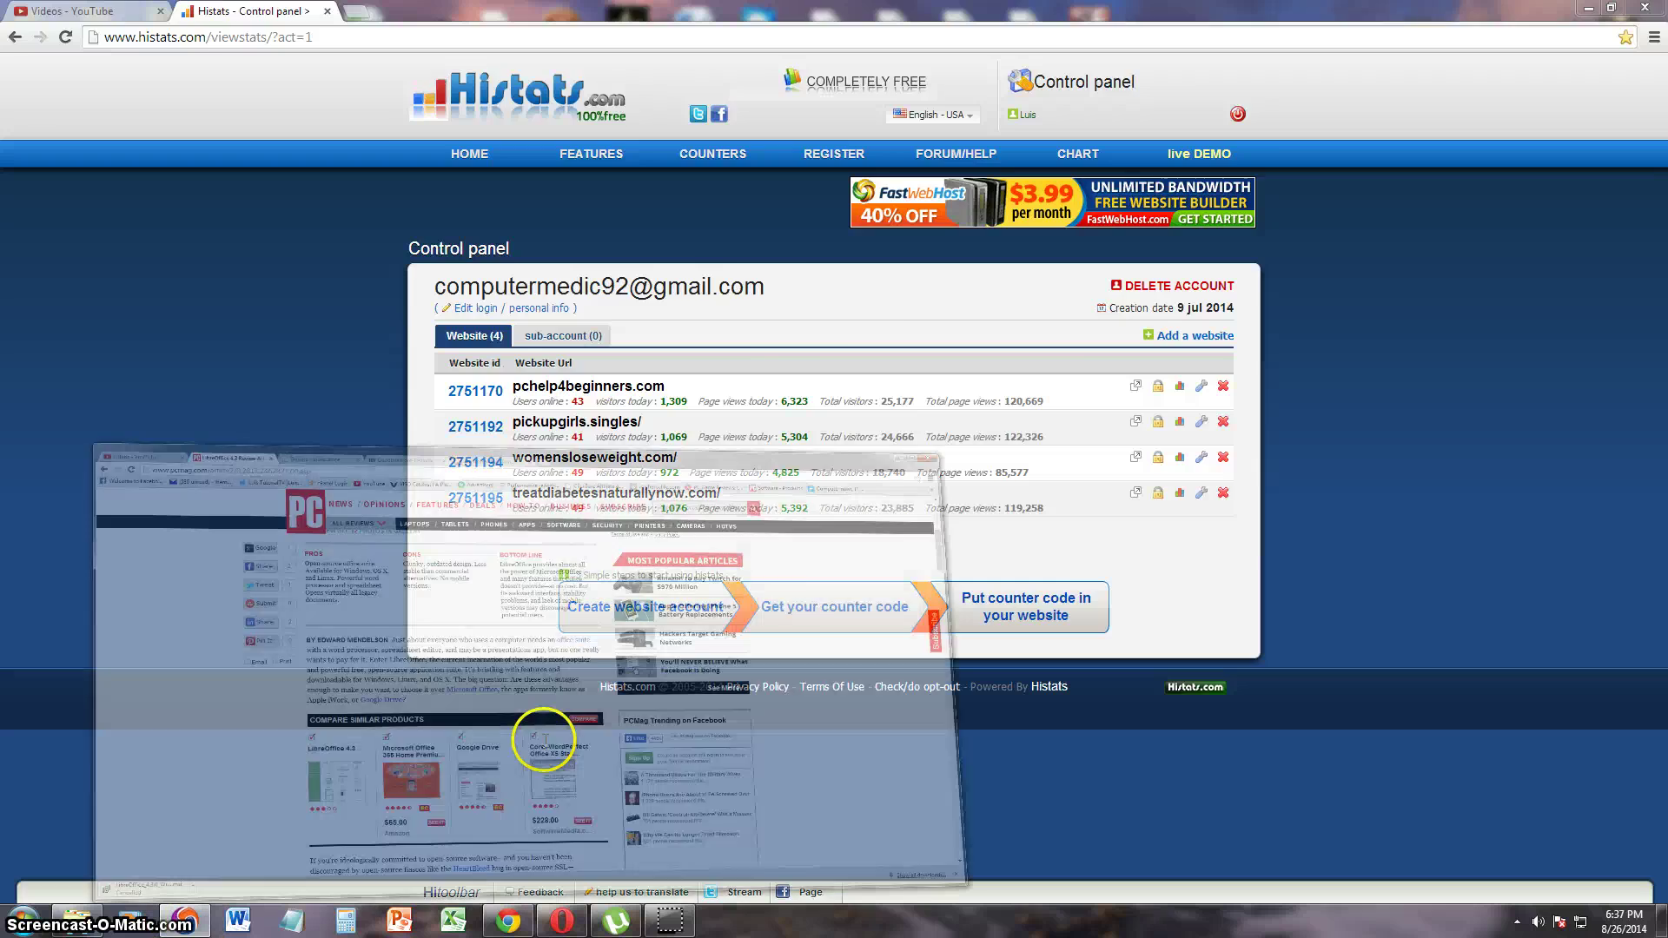
pyautogui.scroll(-1, 638, 443)
pyautogui.scroll(1, 647, 439)
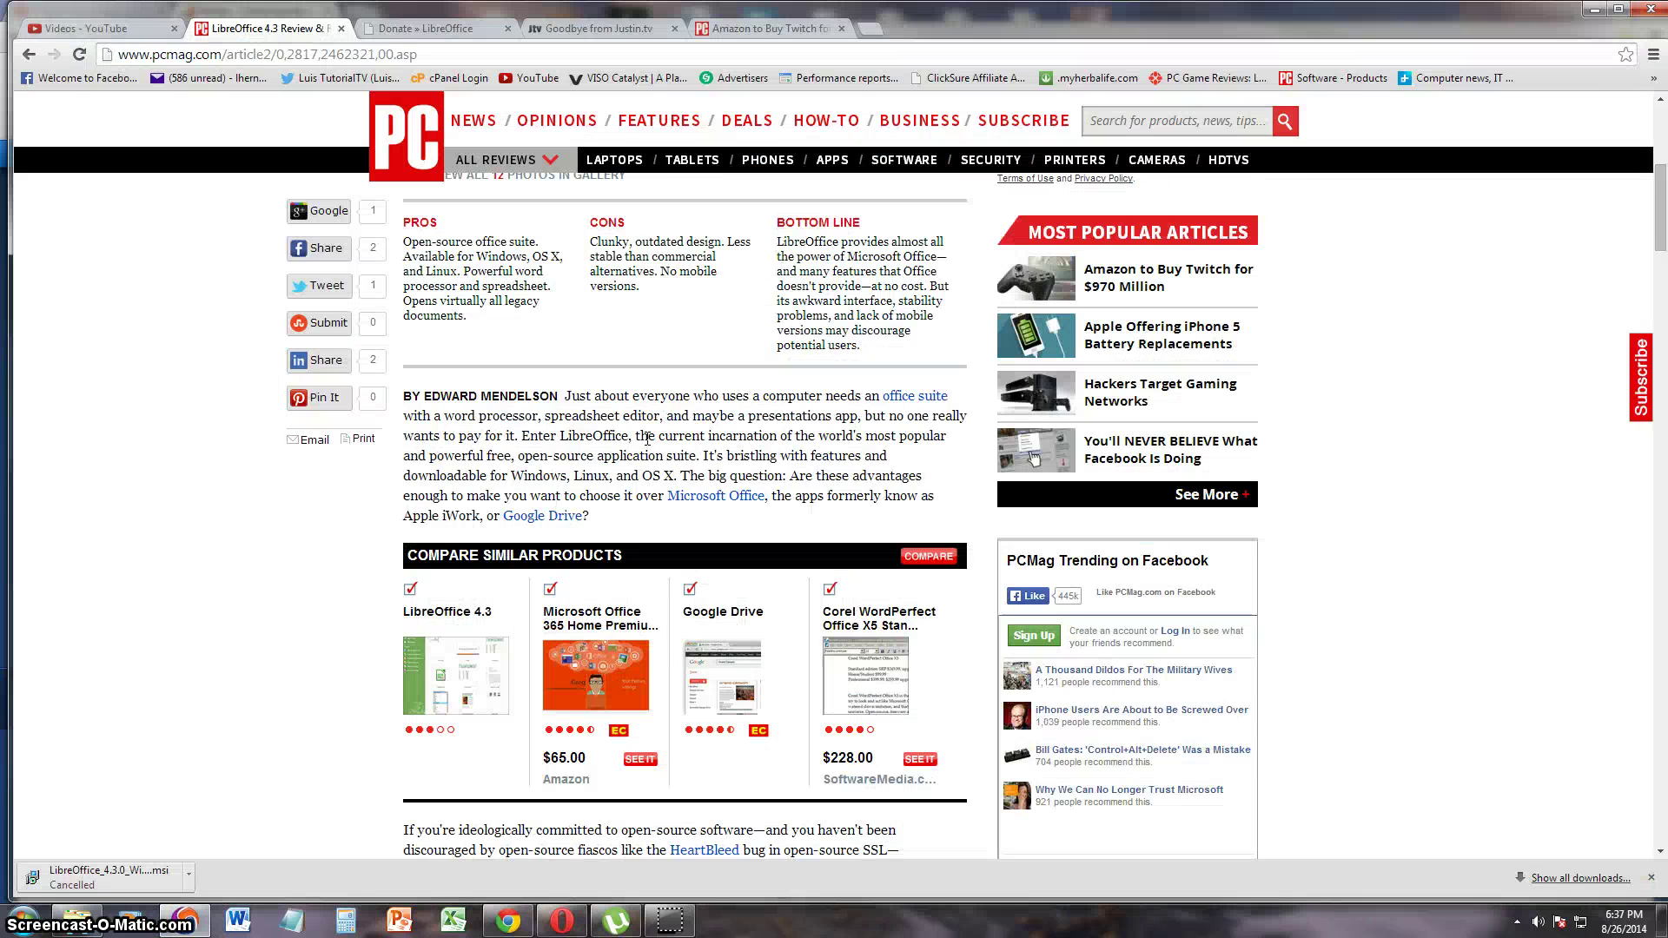
pyautogui.scroll(3, 647, 438)
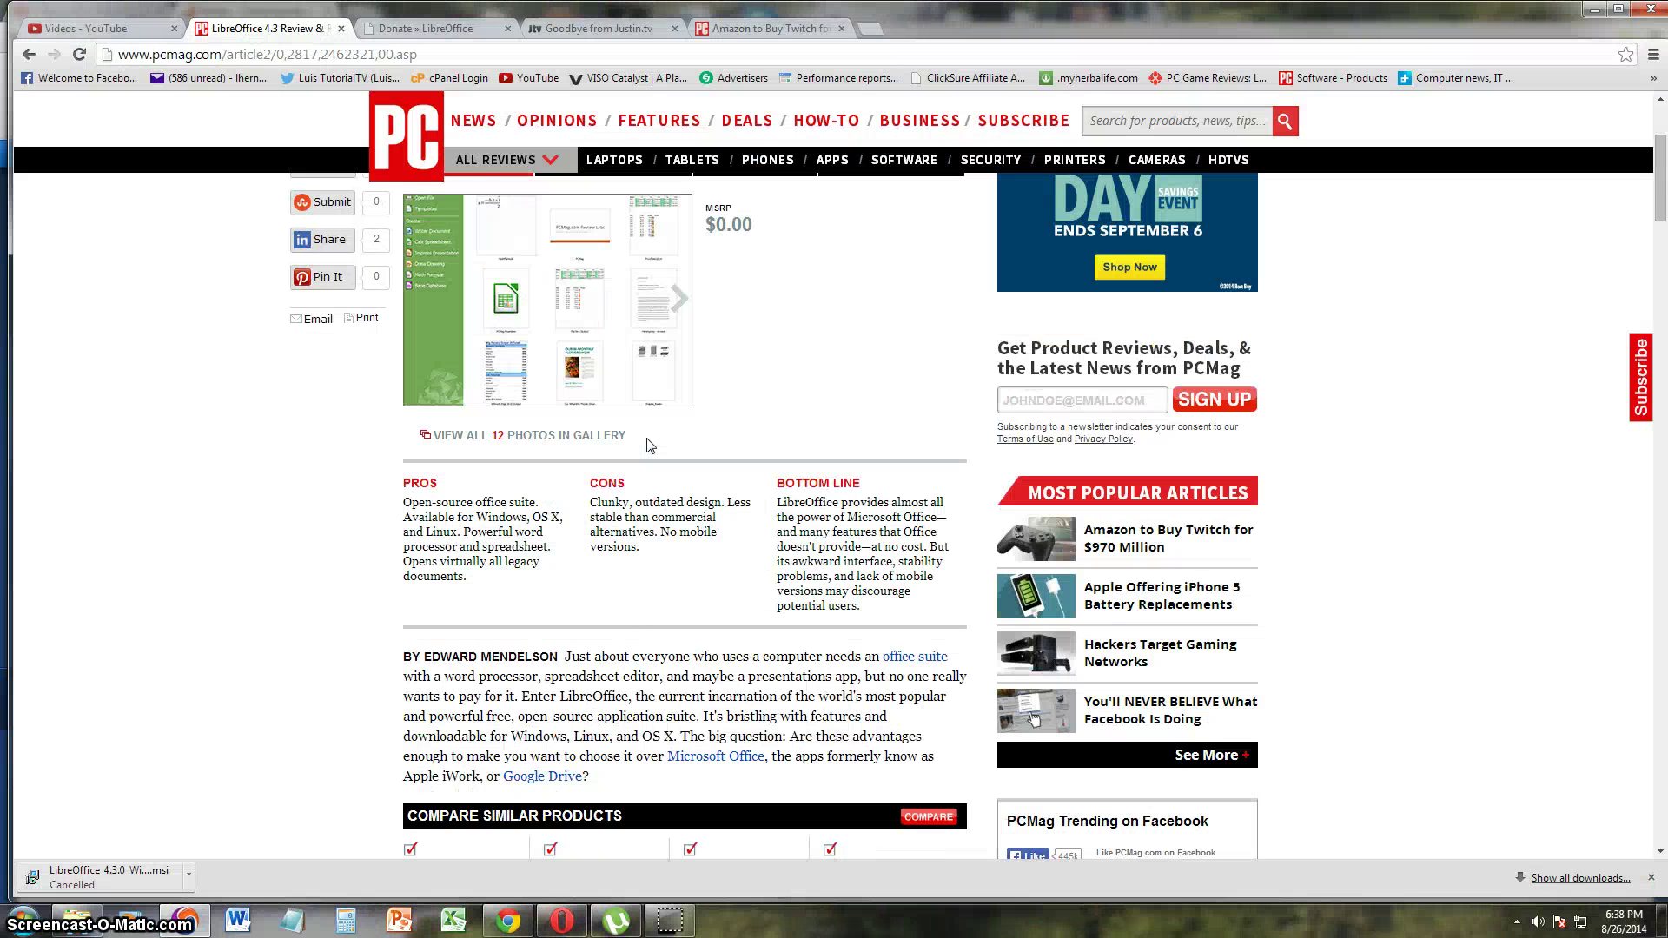
pyautogui.scroll(1, 647, 438)
pyautogui.scroll(-1, 648, 438)
pyautogui.scroll(1, 647, 439)
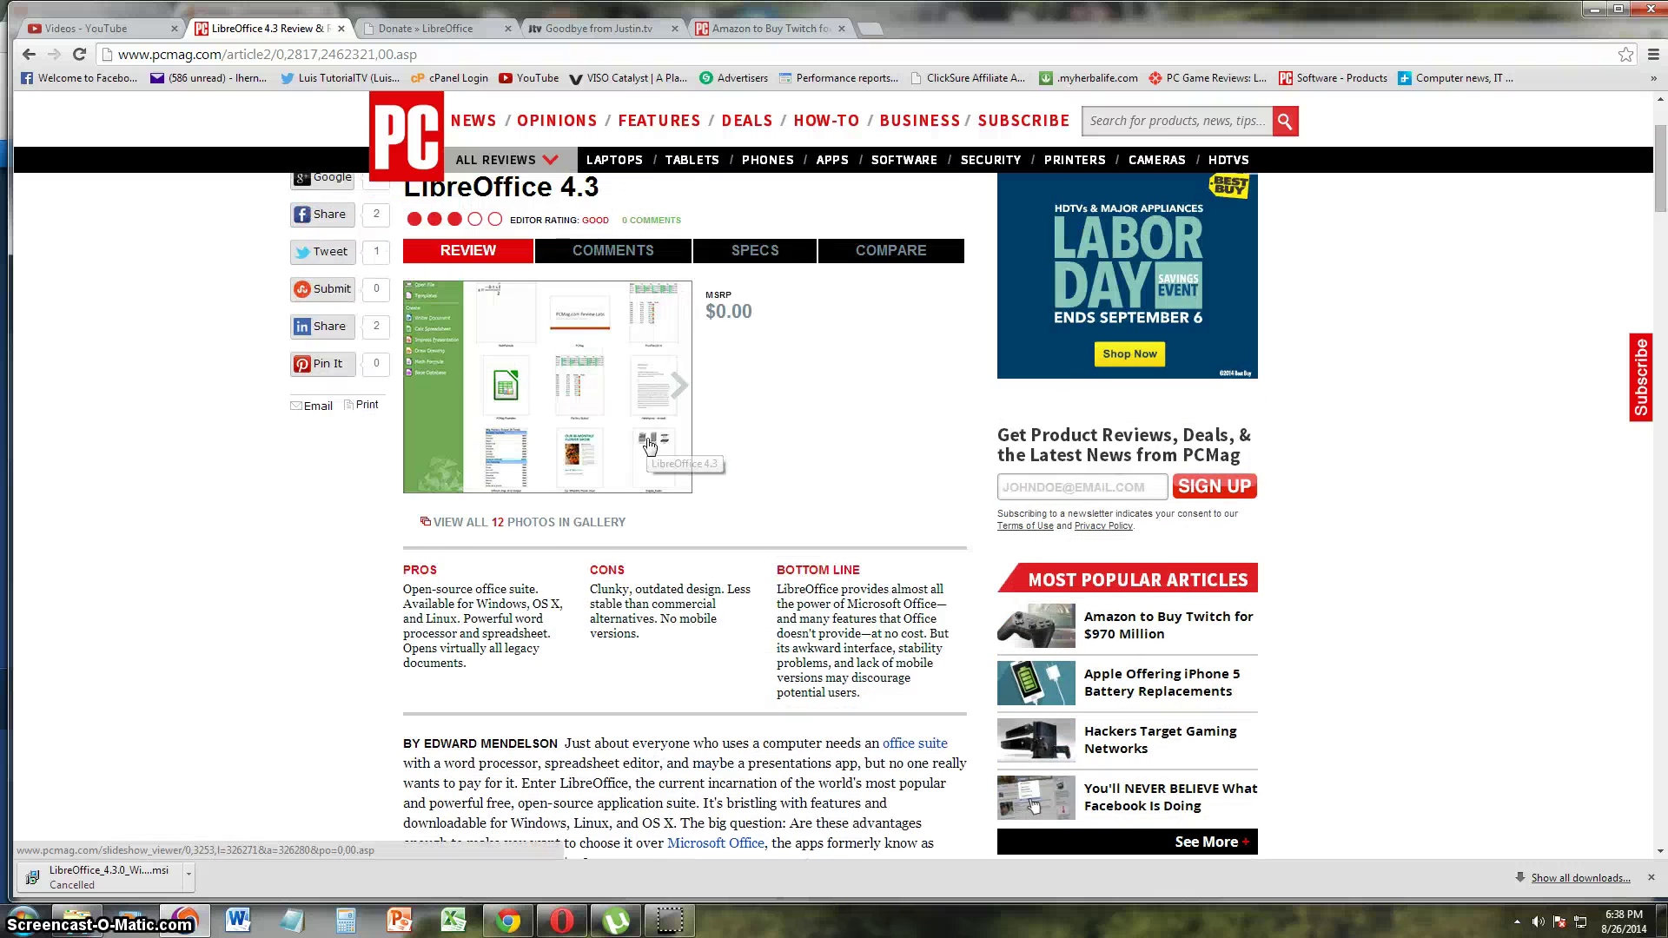
pyautogui.scroll(-2, 647, 438)
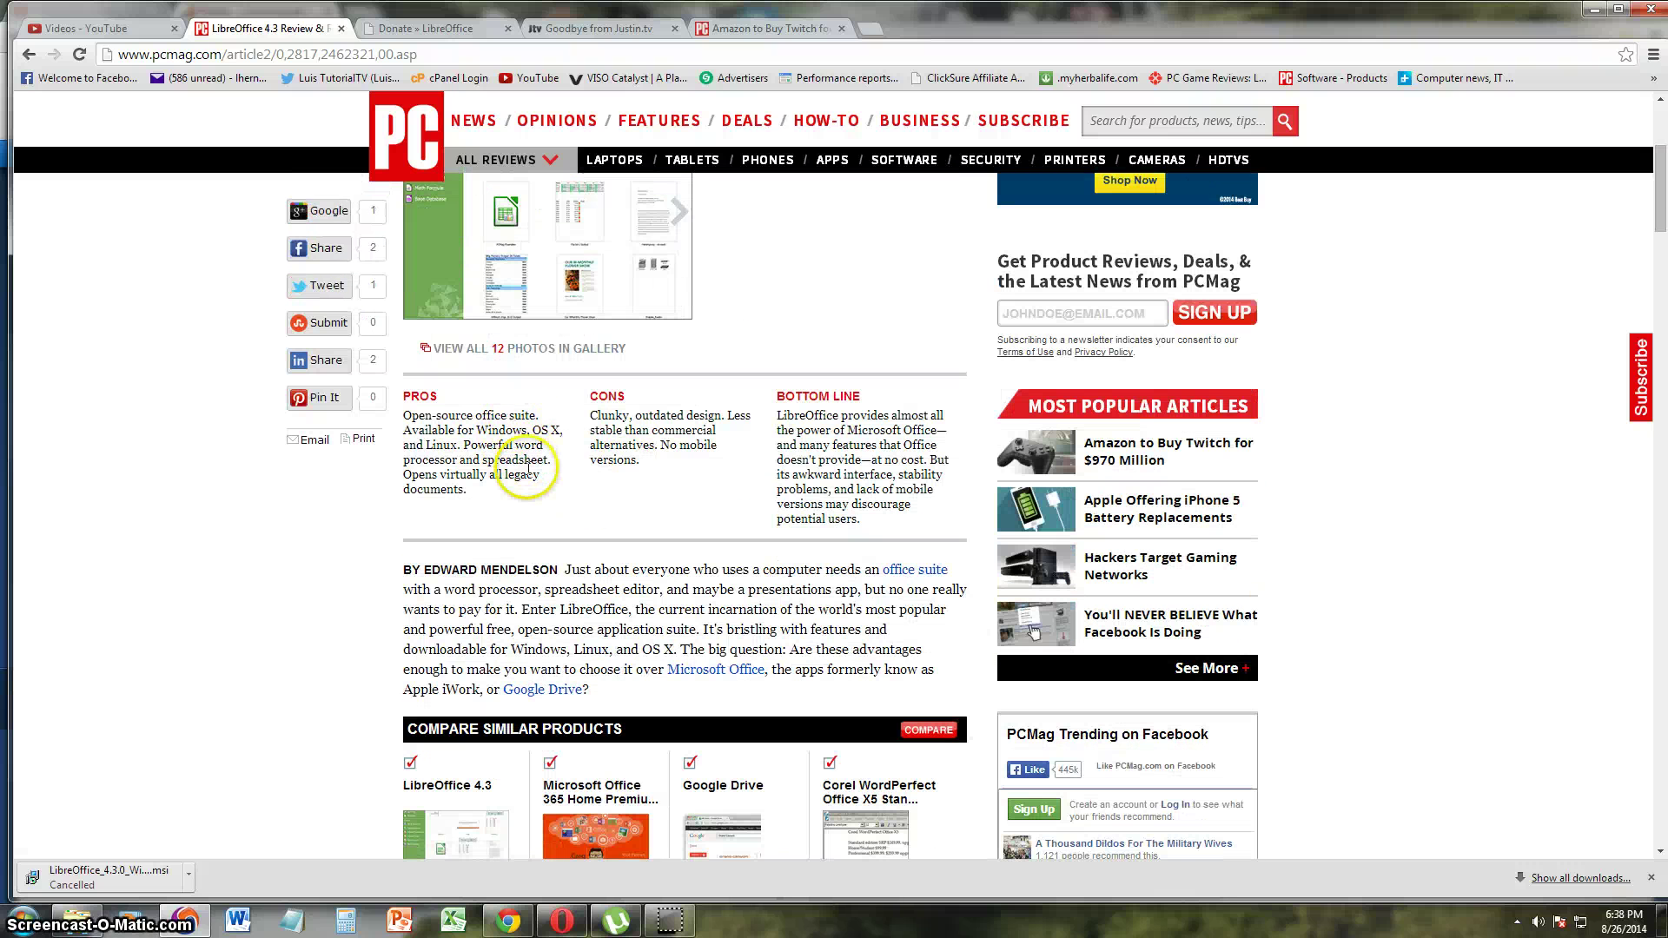
pyautogui.doubleClick(540, 430)
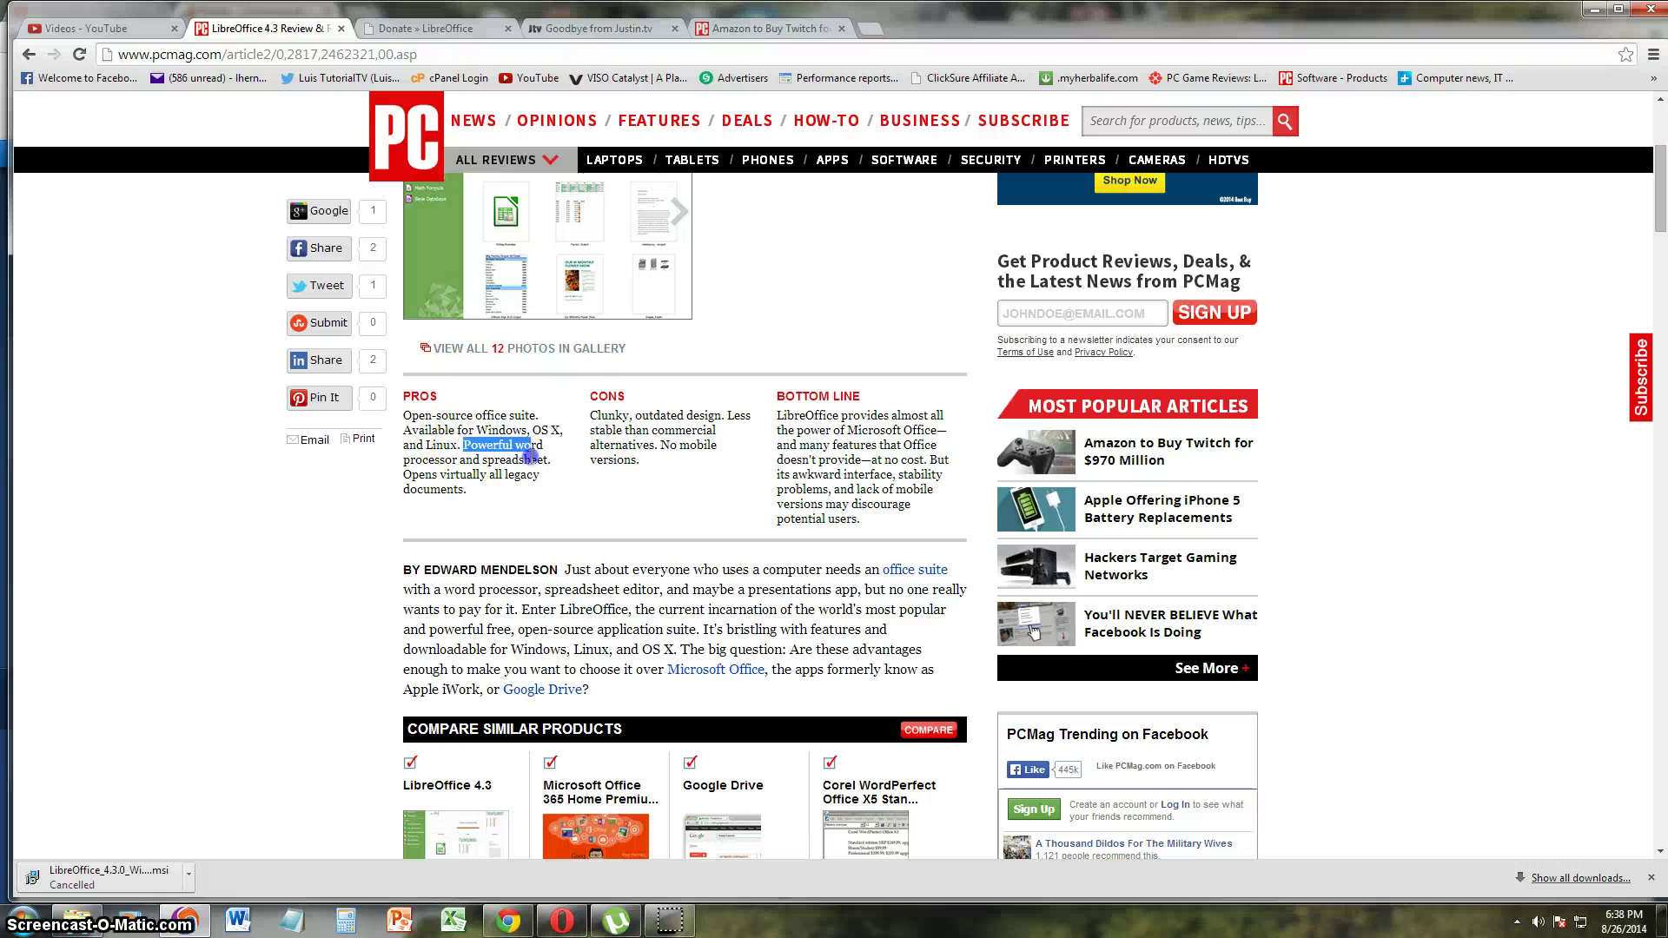
pyautogui.click(530, 454)
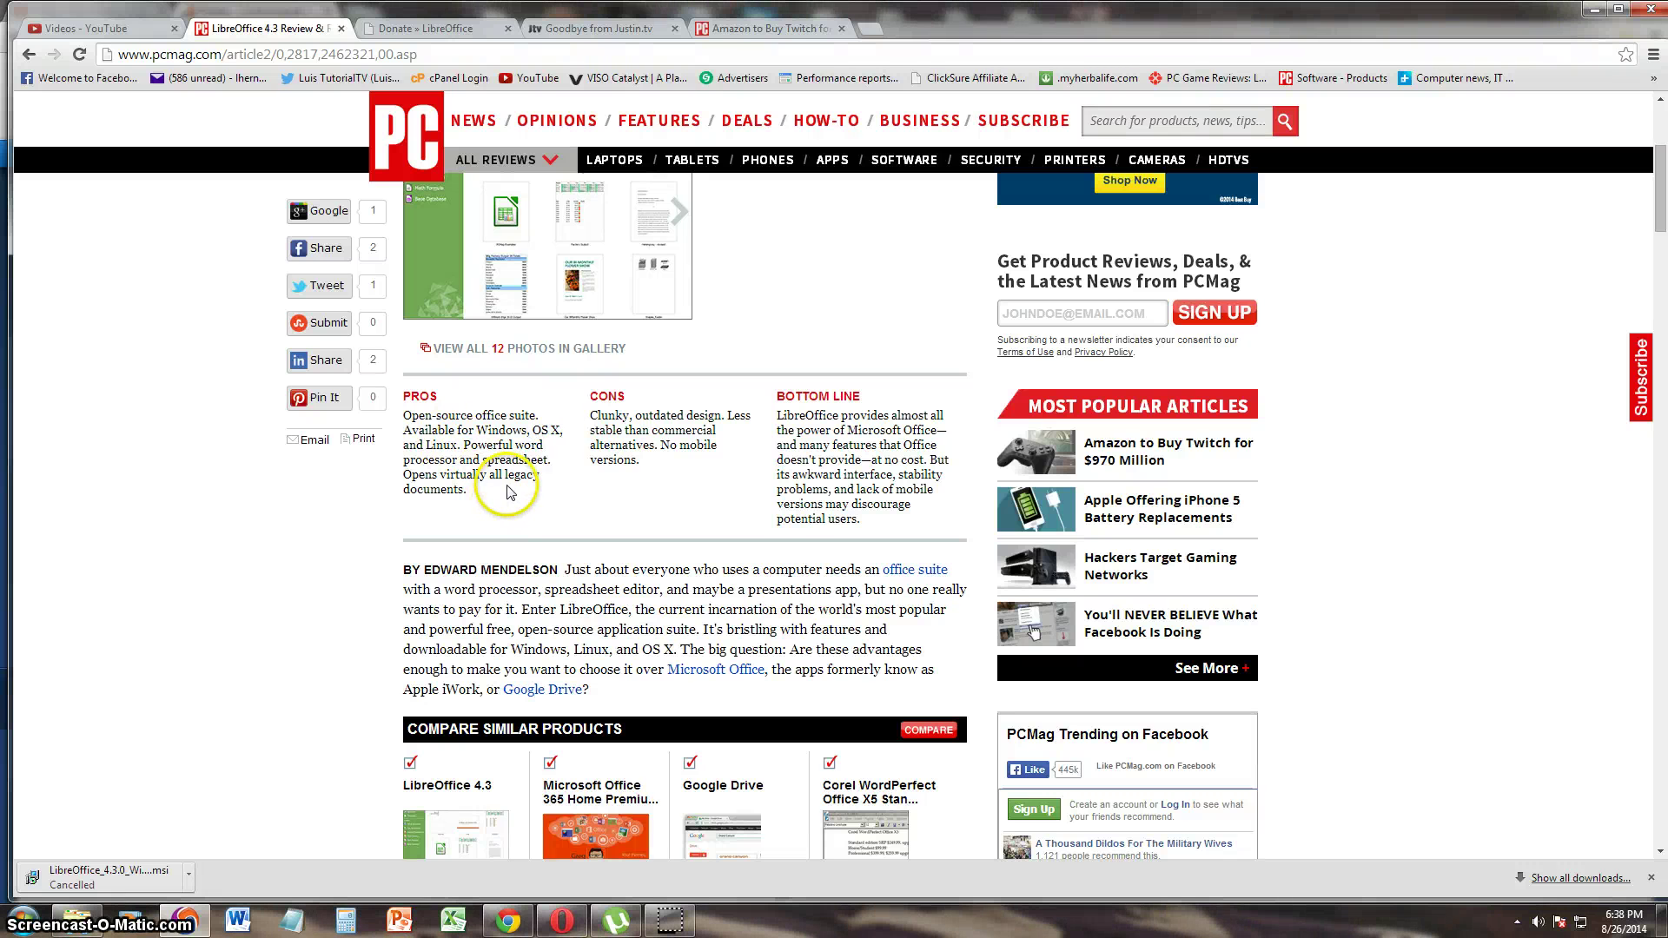
pyautogui.scroll(1, 817, 556)
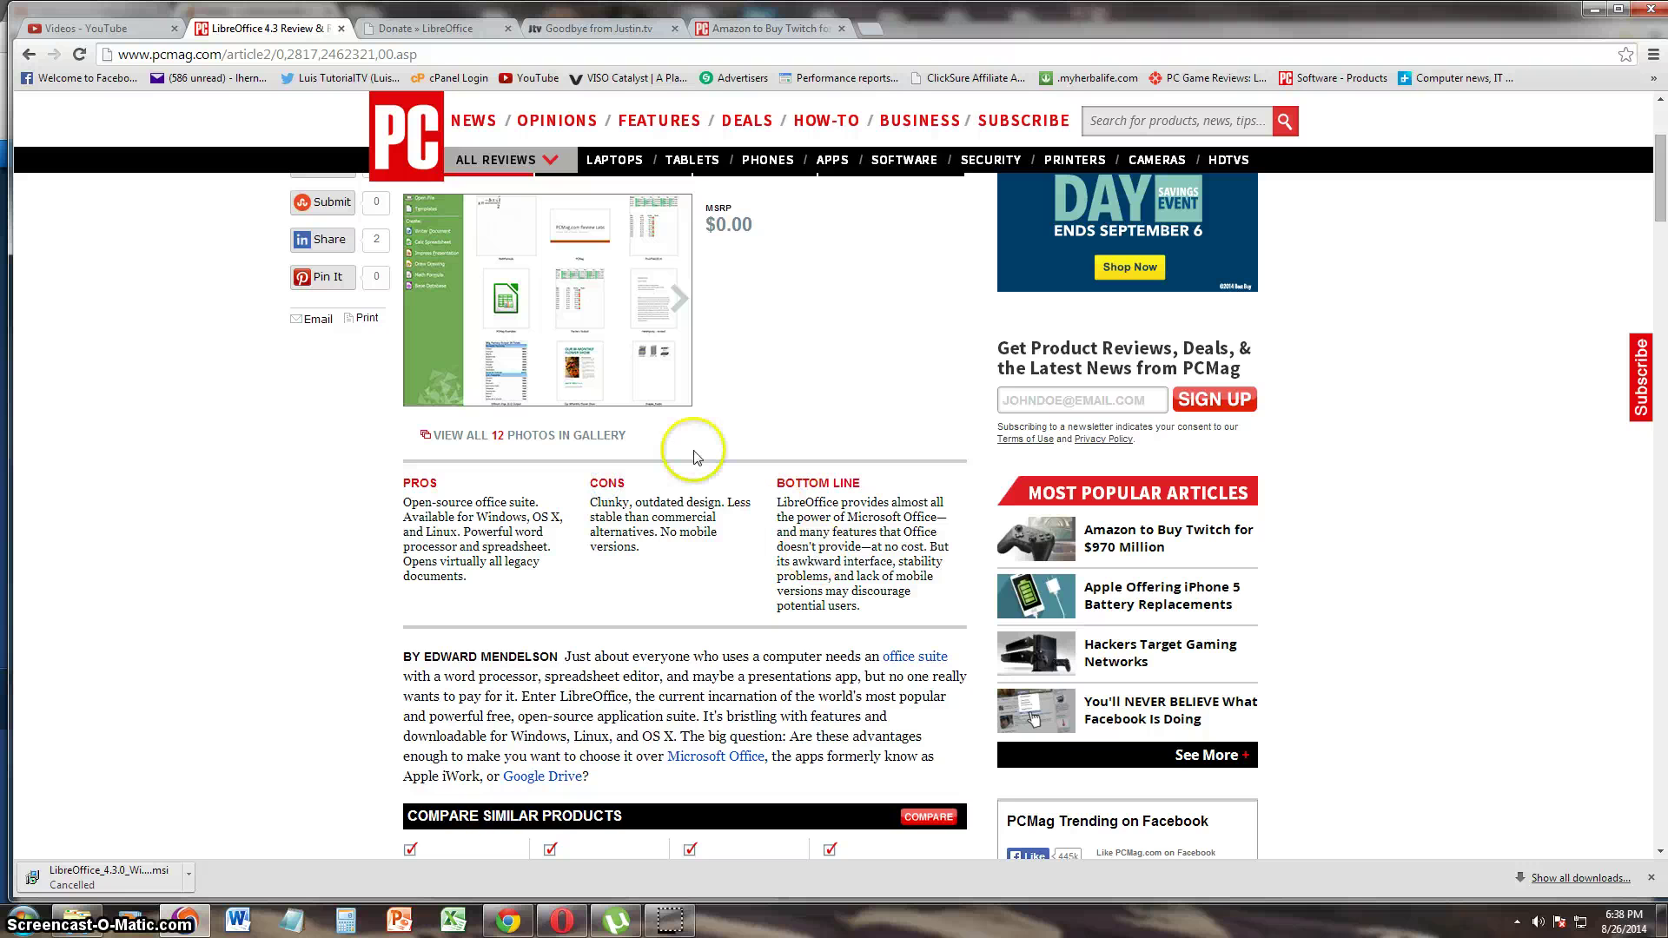
pyautogui.doubleClick(704, 502)
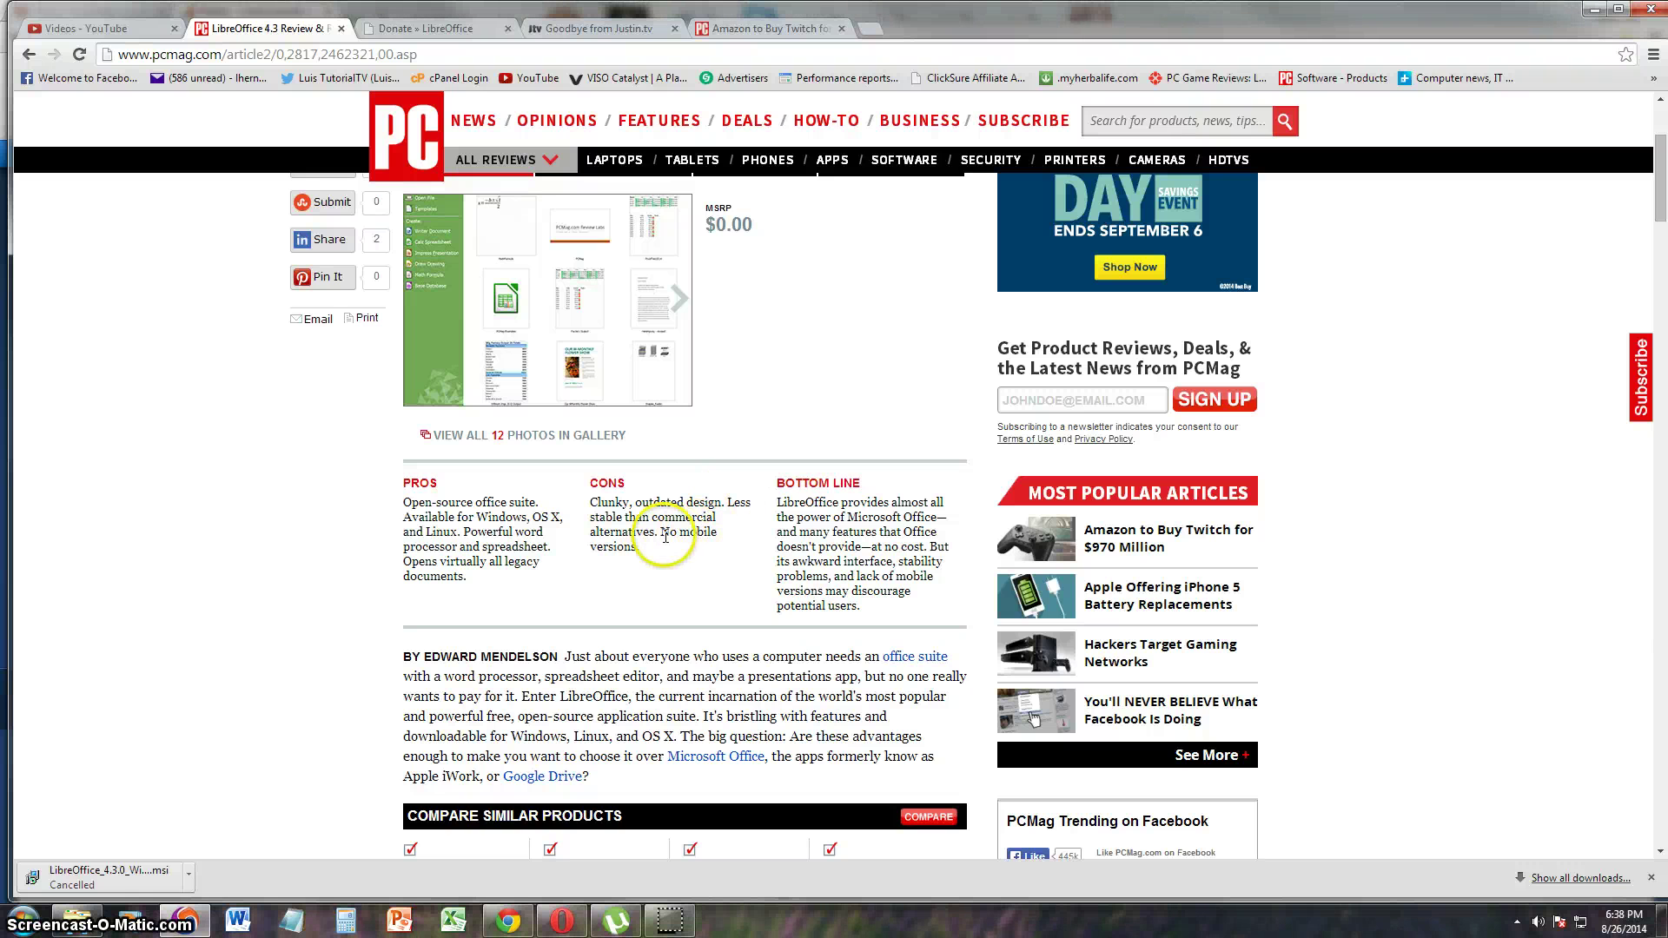
pyautogui.moveTo(661, 532); pyautogui.dragTo(721, 547)
pyautogui.click(725, 549)
pyautogui.click(718, 549)
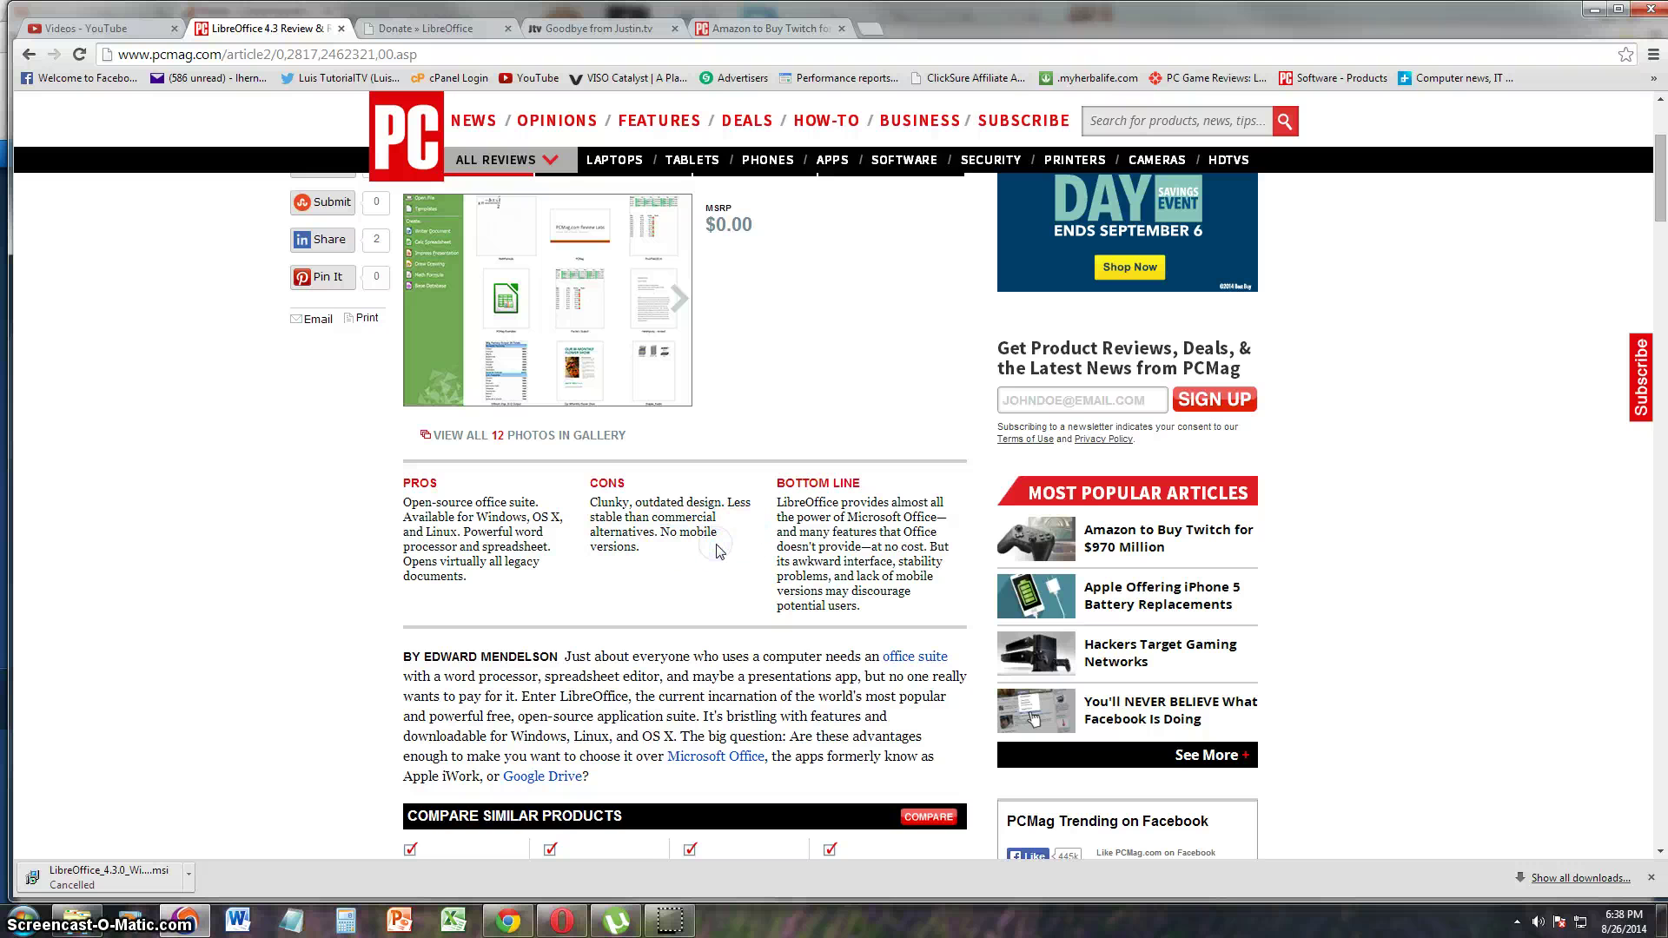
pyautogui.scroll(-1, 817, 526)
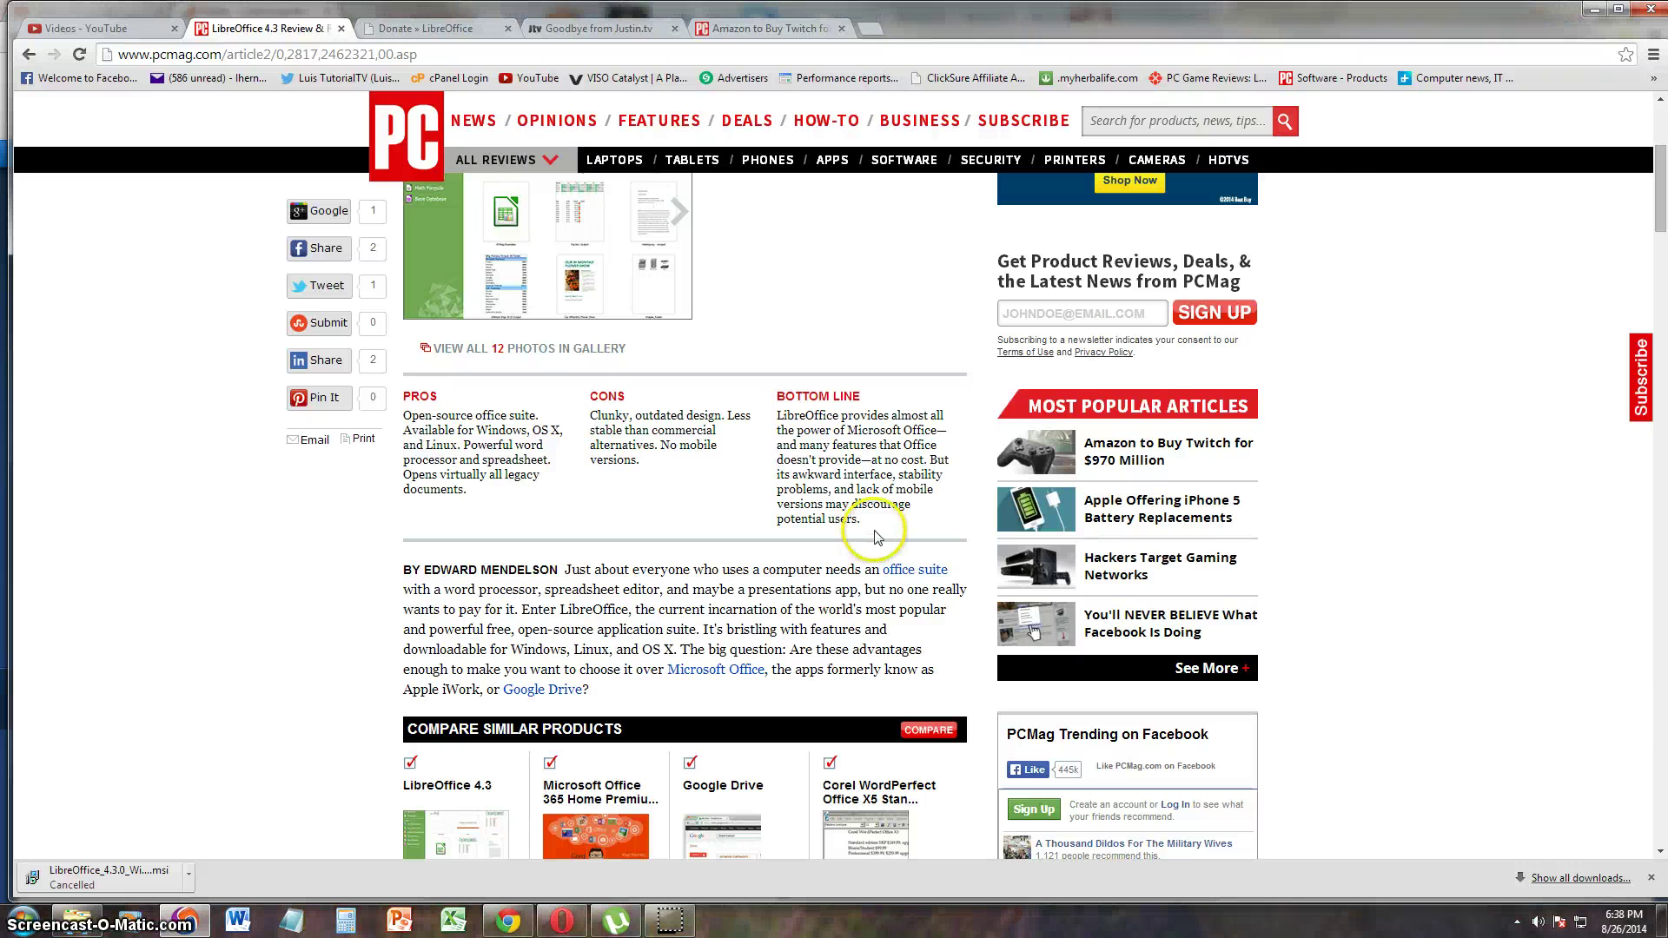
pyautogui.doubleClick(880, 504)
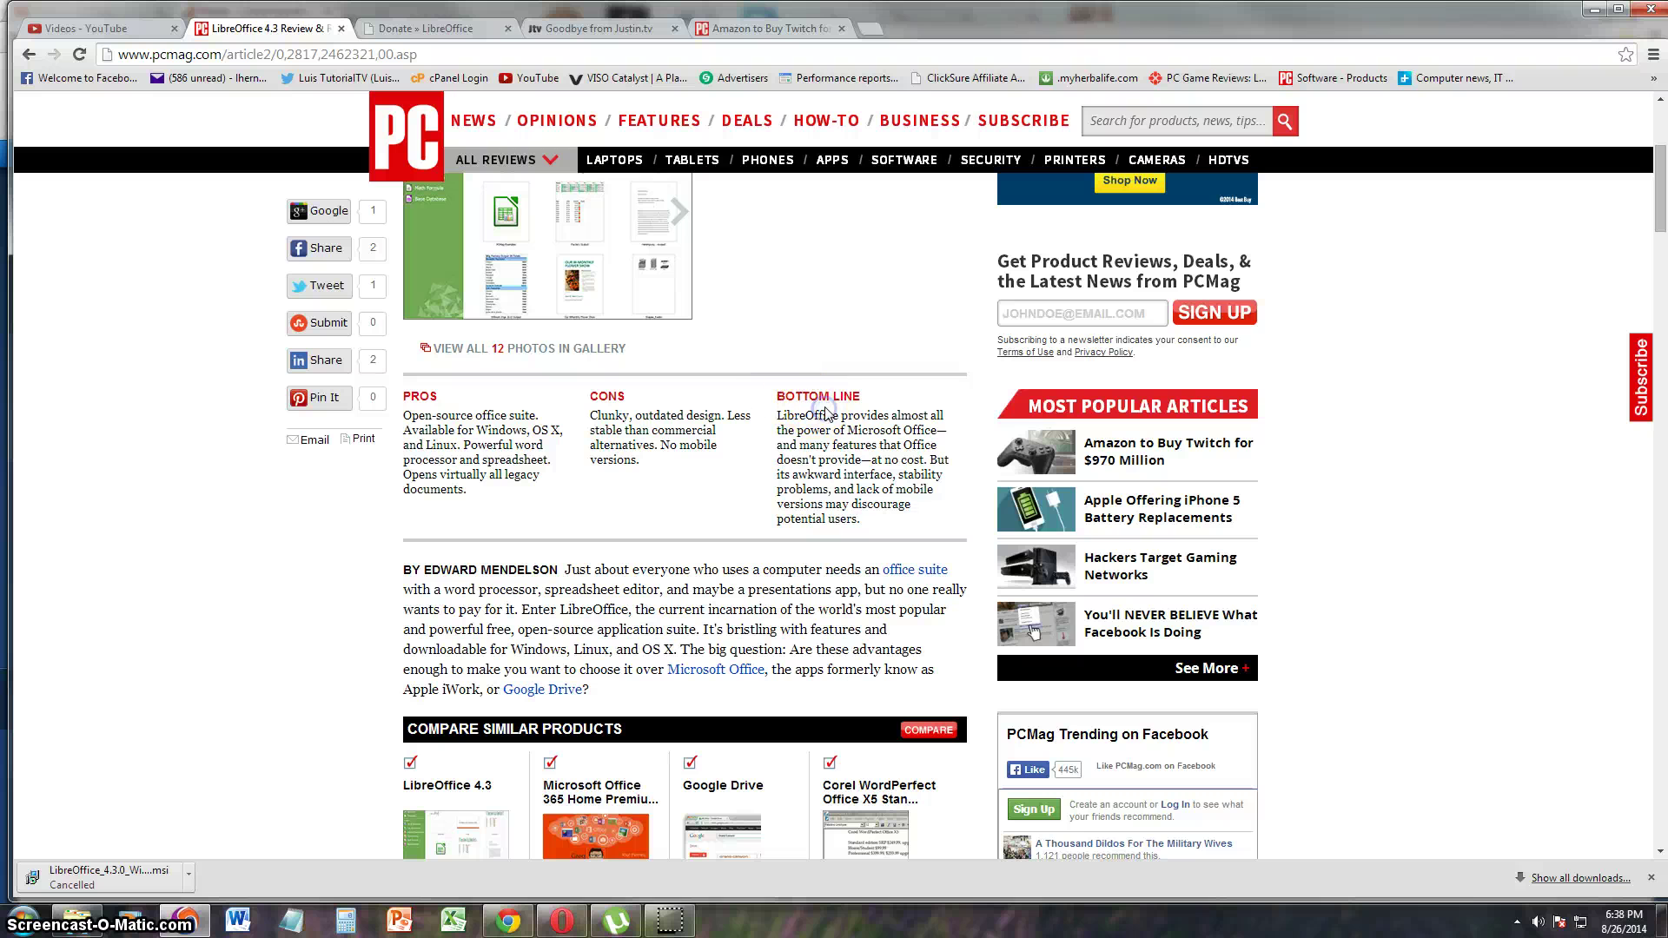